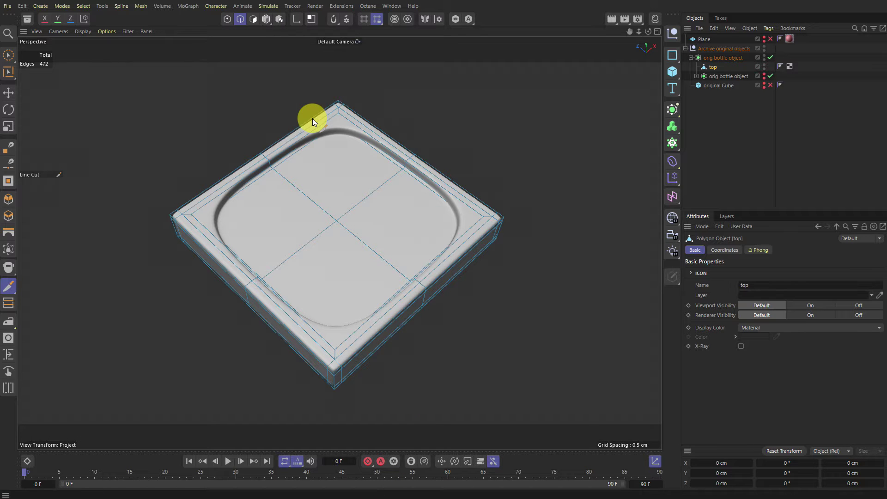
# Display the model with Gouraud Shading (Lines) and inspect the lower corner of the top's stem
pyautogui.click(756, 117)
pyautogui.moveTo(341, 302)
pyautogui.keyDown('alt'); pyautogui.mouseDown()
pyautogui.moveTo(361, 226)
pyautogui.moveTo(374, 264)
pyautogui.mouseUp(); pyautogui.keyUp('alt')
pyautogui.press('n')
pyautogui.press('b')
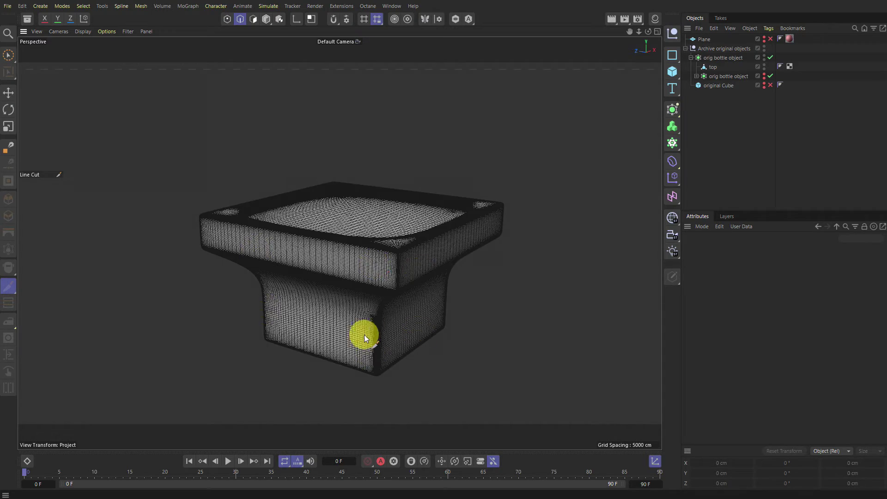
pyautogui.keyDown('alt'); pyautogui.moveTo(372, 320); pyautogui.dragTo(438, 282, button='right'); pyautogui.keyUp('alt')
pyautogui.keyDown('alt'); pyautogui.moveTo(380, 264); pyautogui.dragTo(386, 167, button='middle'); pyautogui.keyUp('alt')
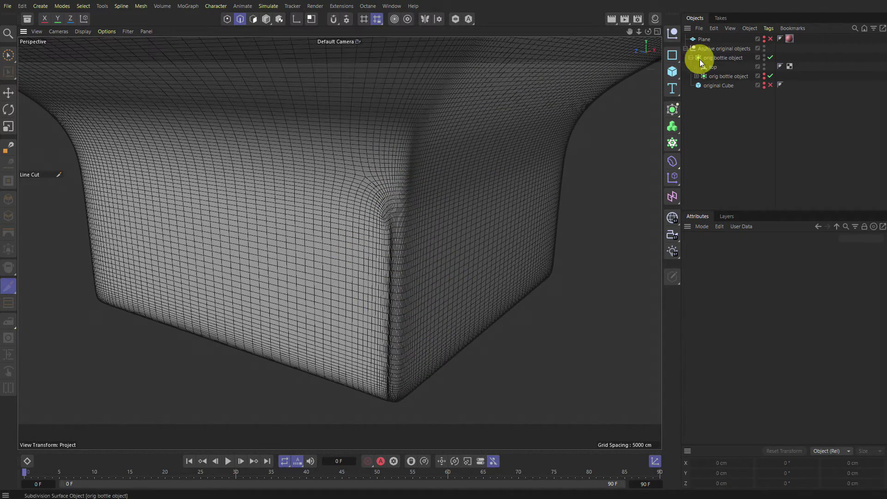
# Select the top mesh and turn off its subdivision surface to expose the base polygons
pyautogui.click(711, 67)
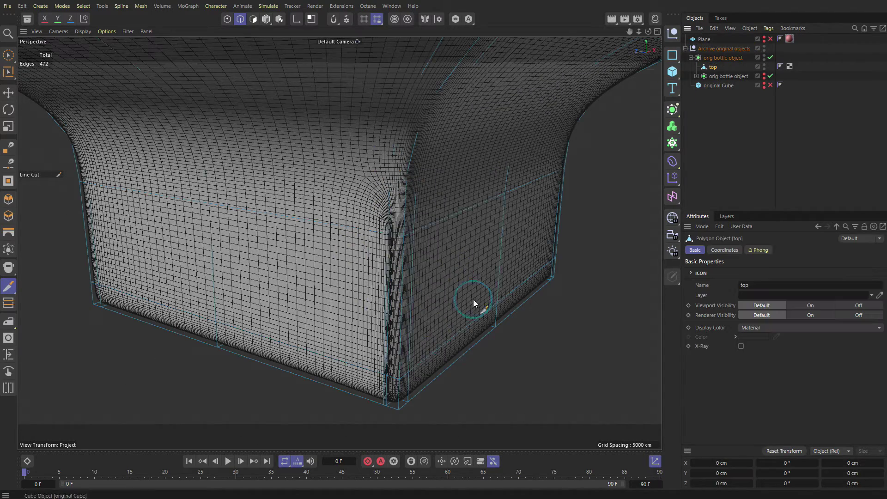
pyautogui.click(770, 57)
pyautogui.scroll(5, 409, 323)
pyautogui.click(384, 330)
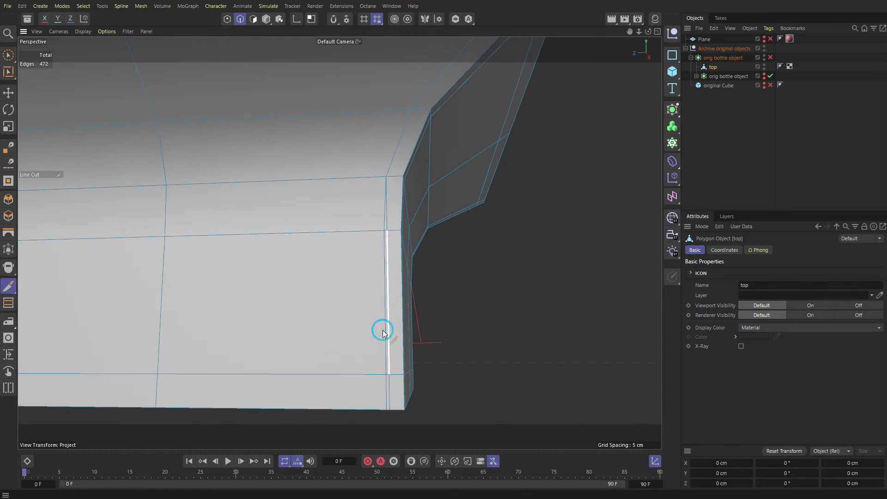
pyautogui.click(389, 337)
pyautogui.hotkey('ctrl', 'z')
# Dissolve the redundant vertical line of edges running beside the stem's corner
pyautogui.keyDown('alt'); pyautogui.moveTo(384, 322); pyautogui.dragTo(432, 341, button='right'); pyautogui.keyUp('alt')
pyautogui.keyDown('alt'); pyautogui.moveTo(414, 338); pyautogui.dragTo(418, 226, button='middle'); pyautogui.keyUp('alt')
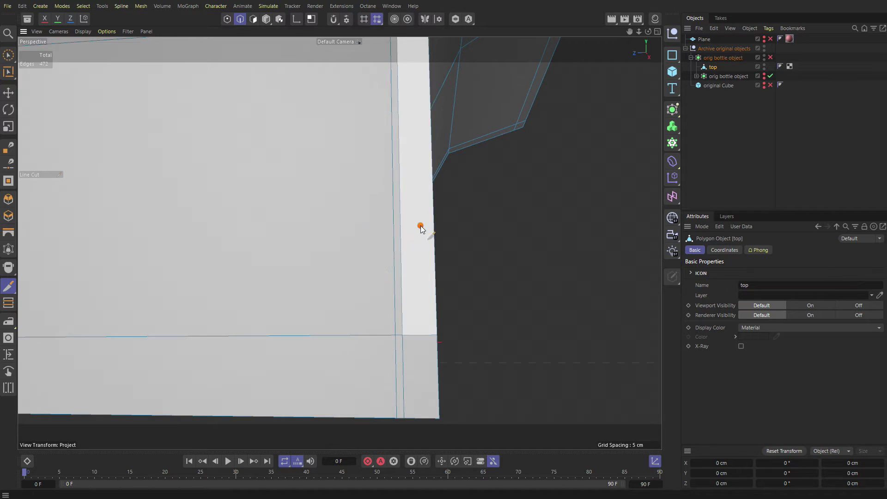
pyautogui.scroll(-3, 407, 234)
pyautogui.press('e')
pyautogui.click(408, 205)
pyautogui.doubleClick(404, 206)
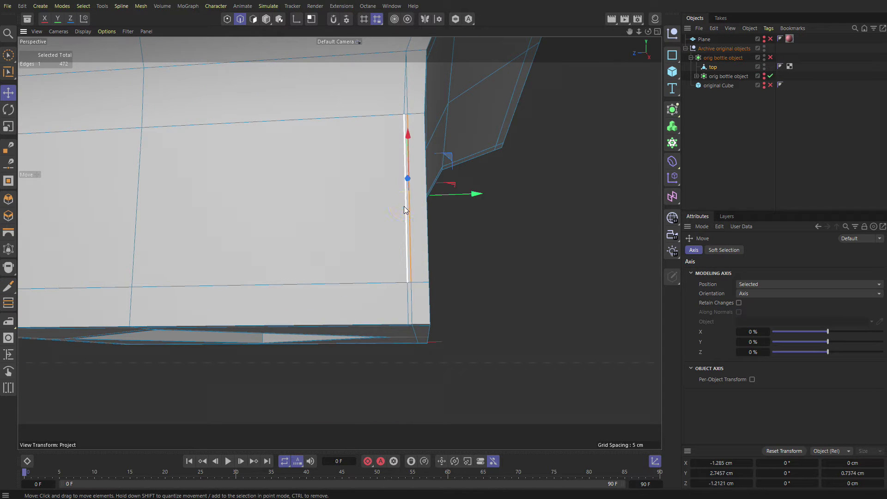
pyautogui.hotkey('shift', 'c')
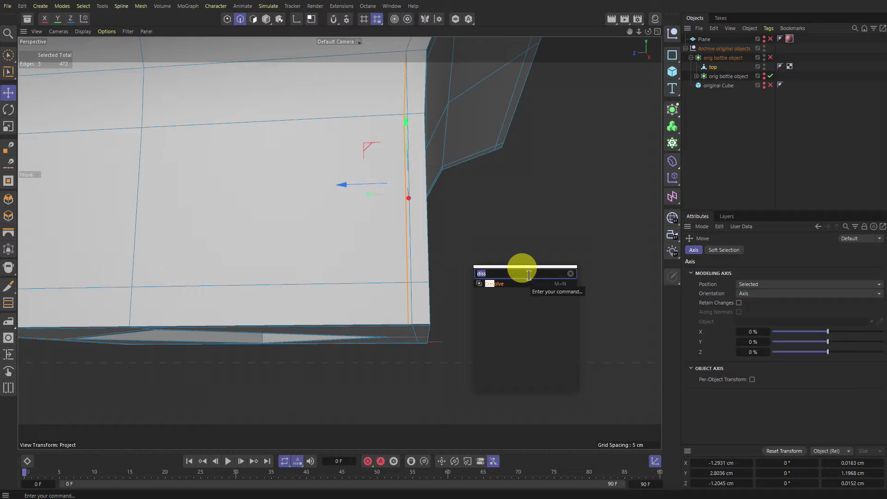
pyautogui.press('Return')
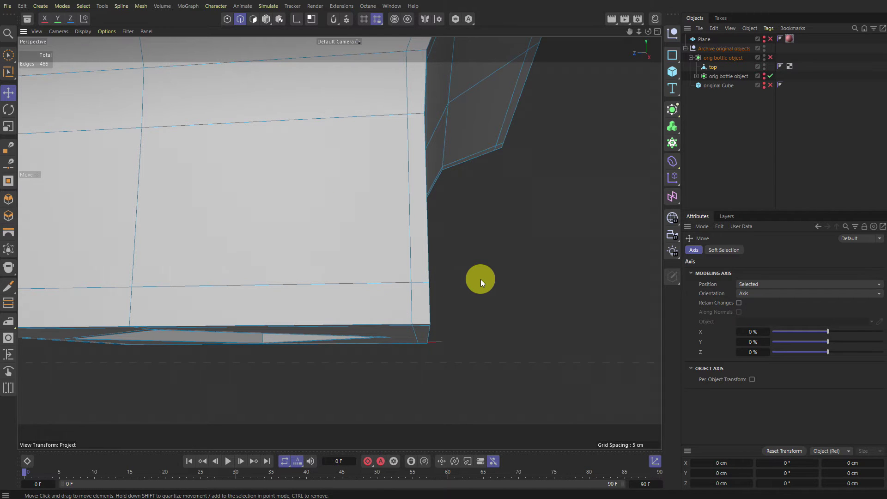
# Filter the Command Manager for "commander" and look up the shortcut assigned to Commander (Legacy)
pyautogui.hotkey('shift', 'F12')
pyautogui.write('command')
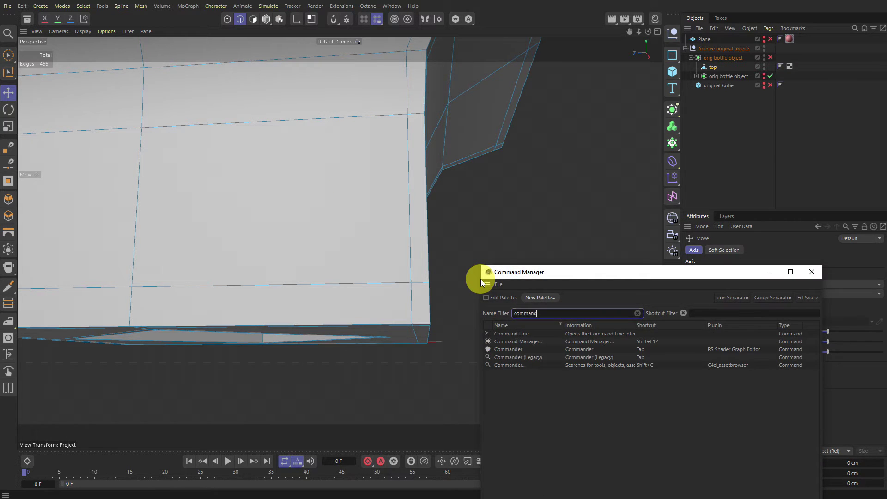
pyautogui.write('er')
pyautogui.click(557, 342)
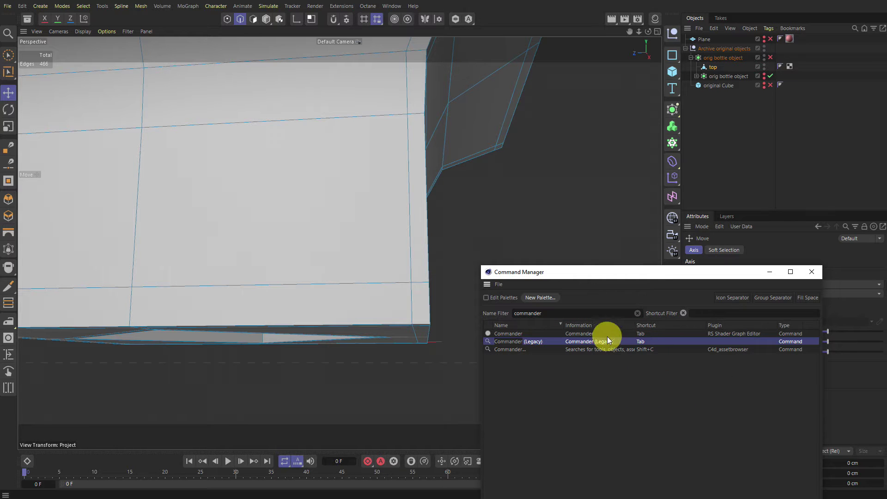
pyautogui.moveTo(657, 273); pyautogui.dragTo(566, 89)
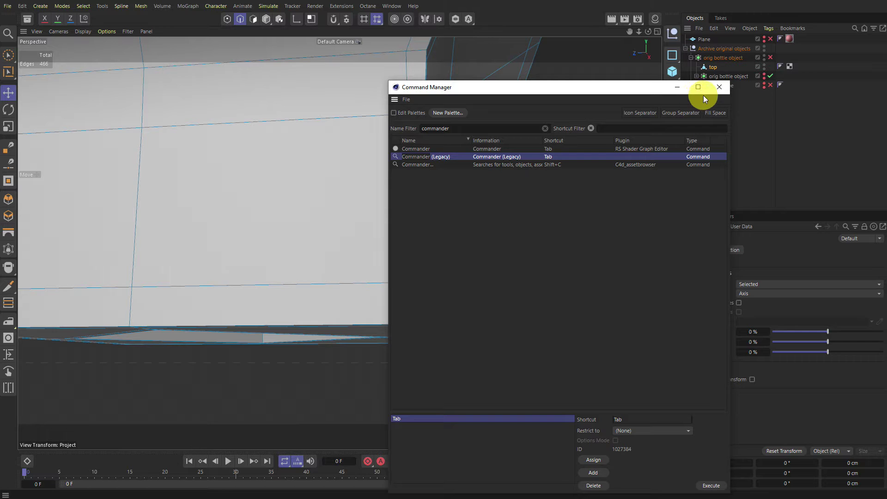
pyautogui.click(718, 91)
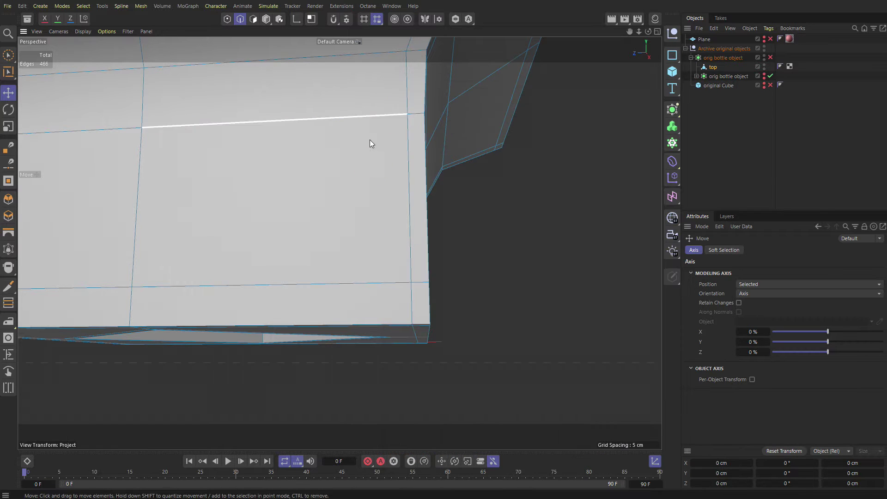
# Enable planar modeling symmetry on the top mesh across both the X and Z axes
pyautogui.keyDown('alt'); pyautogui.moveTo(480, 109); pyautogui.dragTo(424, 140); pyautogui.keyUp('alt')
pyautogui.scroll(-3, 424, 140)
pyautogui.keyDown('alt'); pyautogui.moveTo(340, 243); pyautogui.dragTo(387, 257); pyautogui.keyUp('alt')
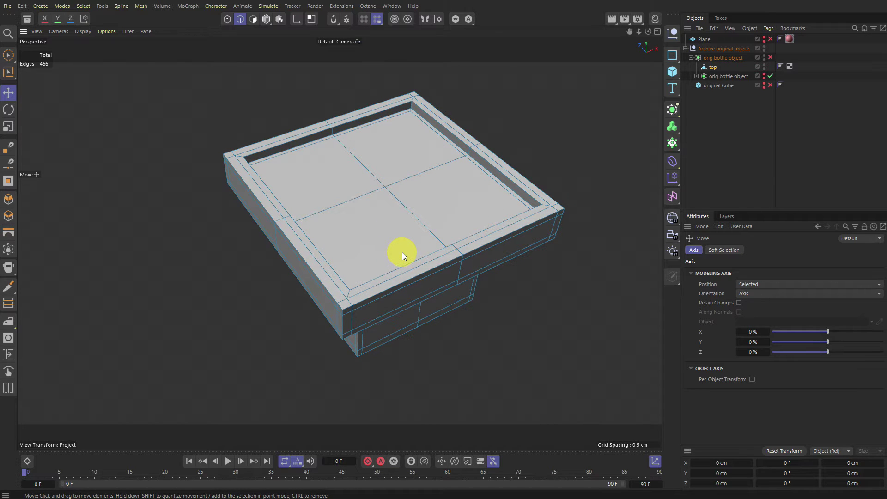
pyautogui.click(707, 67)
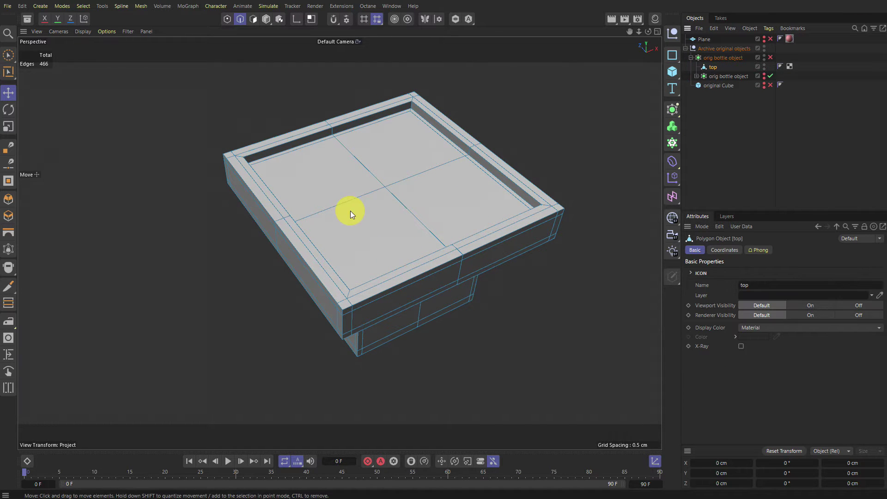
pyautogui.keyDown('alt'); pyautogui.moveTo(350, 210); pyautogui.dragTo(296, 182); pyautogui.keyUp('alt')
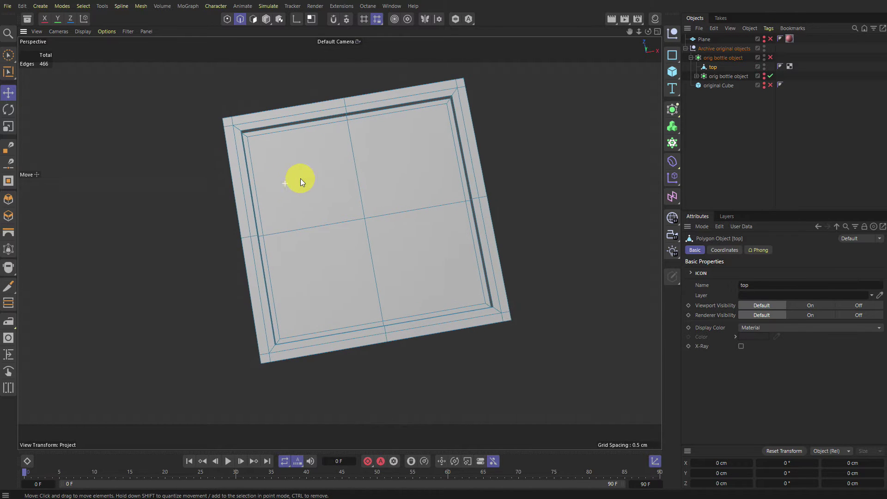
pyautogui.click(426, 20)
pyautogui.click(438, 19)
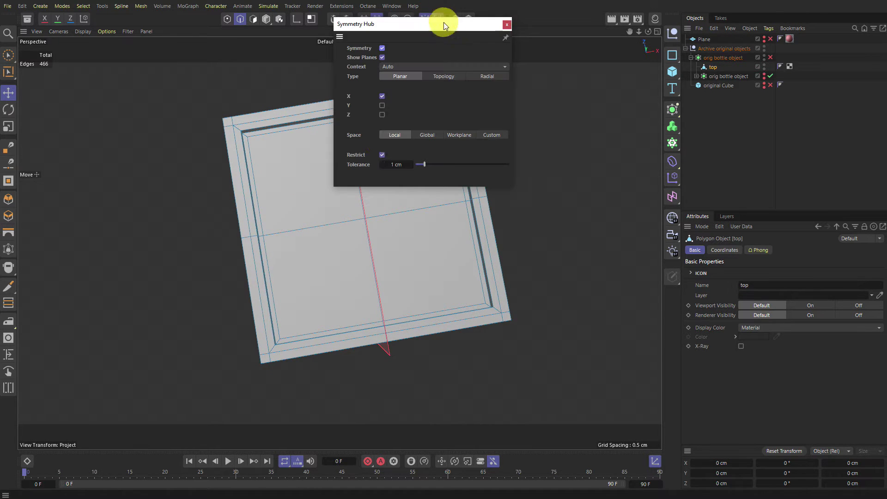
pyautogui.click(383, 116)
pyautogui.moveTo(388, 23); pyautogui.dragTo(509, 111)
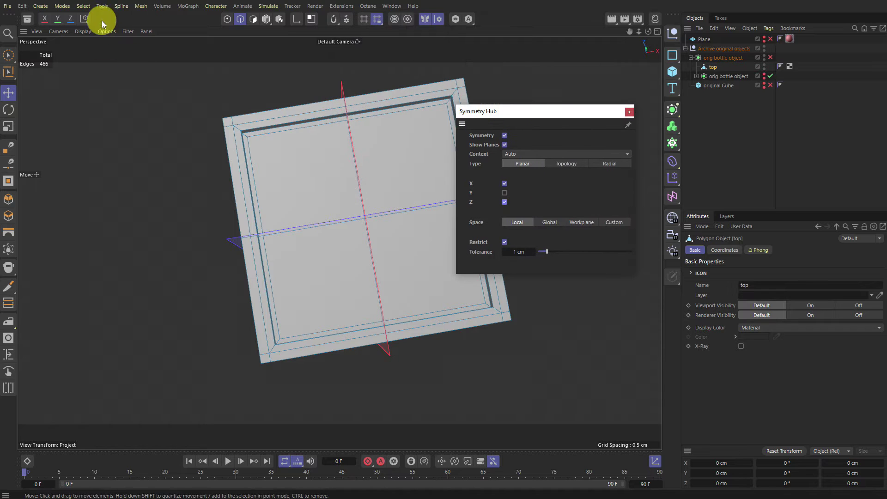
# Apply Symmetrize to the top mesh using the active symmetry planes
pyautogui.click(141, 6)
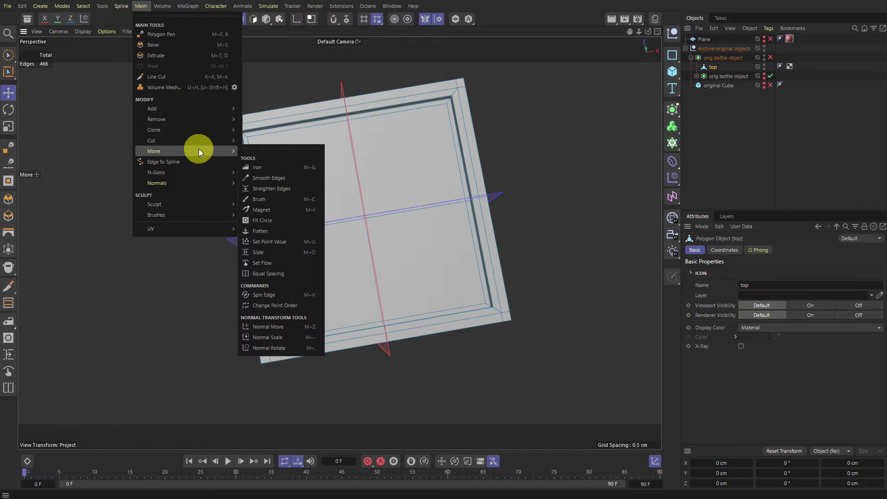
pyautogui.moveTo(210, 129)
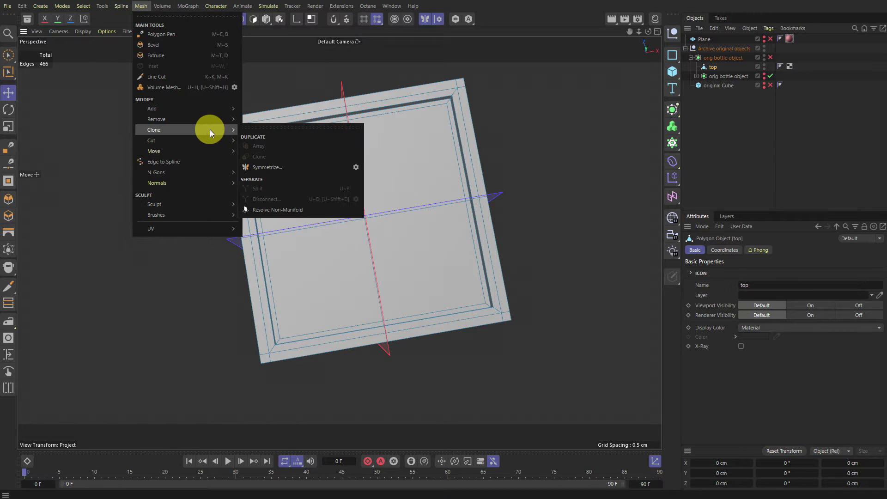
pyautogui.click(290, 168)
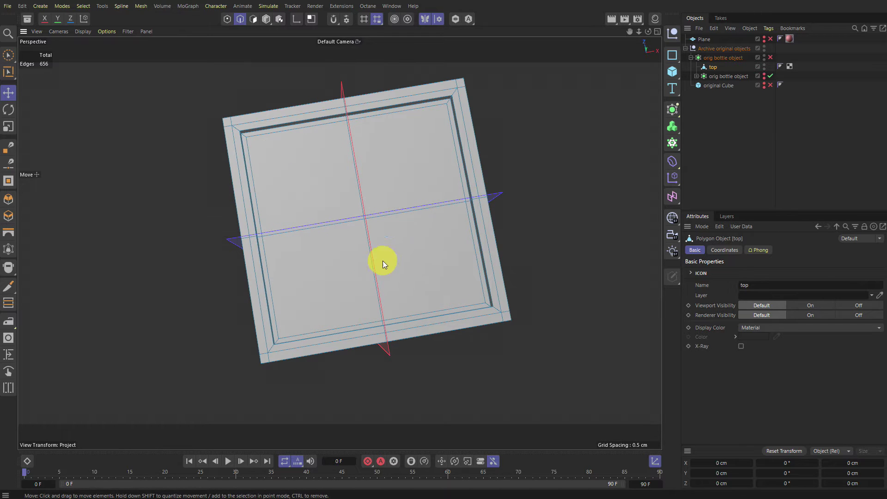
# Switch to point mode and examine how the recess's centre edges line up with the symmetry planes
pyautogui.keyDown('alt'); pyautogui.moveTo(391, 279); pyautogui.dragTo(438, 253, button='middle'); pyautogui.keyUp('alt')
pyautogui.scroll(15, 402, 248)
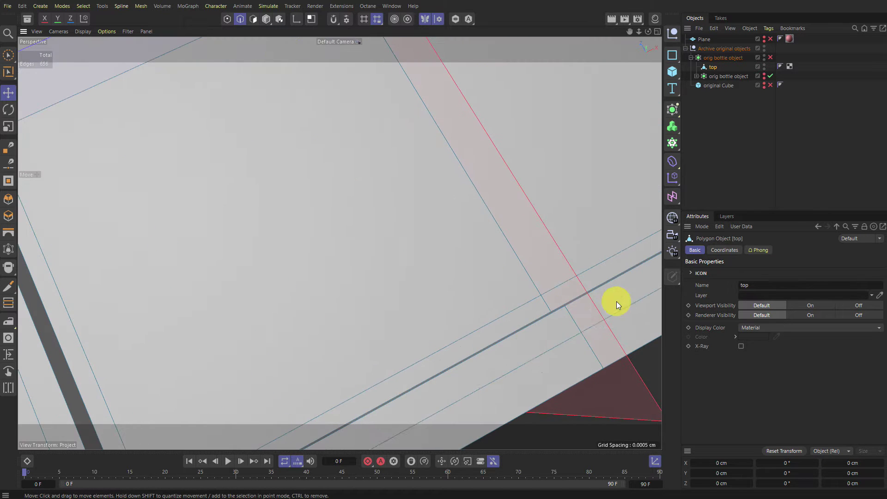
pyautogui.press('Return')
pyautogui.moveTo(499, 297)
pyautogui.keyDown('alt'); pyautogui.mouseDown(button='middle')
pyautogui.moveTo(411, 288)
pyautogui.moveTo(249, 305)
pyautogui.mouseUp(button='middle'); pyautogui.keyUp('alt')
pyautogui.keyDown('alt'); pyautogui.moveTo(508, 142); pyautogui.dragTo(342, 282, button='middle'); pyautogui.keyUp('alt')
pyautogui.keyDown('alt'); pyautogui.moveTo(440, 125); pyautogui.dragTo(472, 325, button='middle'); pyautogui.keyUp('alt')
pyautogui.keyDown('alt'); pyautogui.moveTo(472, 325); pyautogui.dragTo(511, 198); pyautogui.keyUp('alt')
pyautogui.press('q')
pyautogui.keyDown('alt'); pyautogui.moveTo(447, 177); pyautogui.dragTo(277, 217, button='right'); pyautogui.keyUp('alt')
pyautogui.press('q')
pyautogui.keyDown('alt'); pyautogui.moveTo(194, 166); pyautogui.dragTo(362, 168, button='middle'); pyautogui.keyUp('alt')
pyautogui.keyDown('alt'); pyautogui.moveTo(370, 121); pyautogui.dragTo(508, 116, button='right'); pyautogui.keyUp('alt')
pyautogui.keyDown('alt'); pyautogui.moveTo(349, 157); pyautogui.dragTo(407, 162); pyautogui.keyUp('alt')
pyautogui.keyDown('alt'); pyautogui.moveTo(359, 176); pyautogui.dragTo(391, 171, button='right'); pyautogui.keyUp('alt')
pyautogui.keyDown('alt'); pyautogui.moveTo(391, 173); pyautogui.dragTo(356, 116); pyautogui.keyUp('alt')
pyautogui.keyDown('alt'); pyautogui.moveTo(355, 115); pyautogui.dragTo(223, 204, button='right'); pyautogui.keyUp('alt')
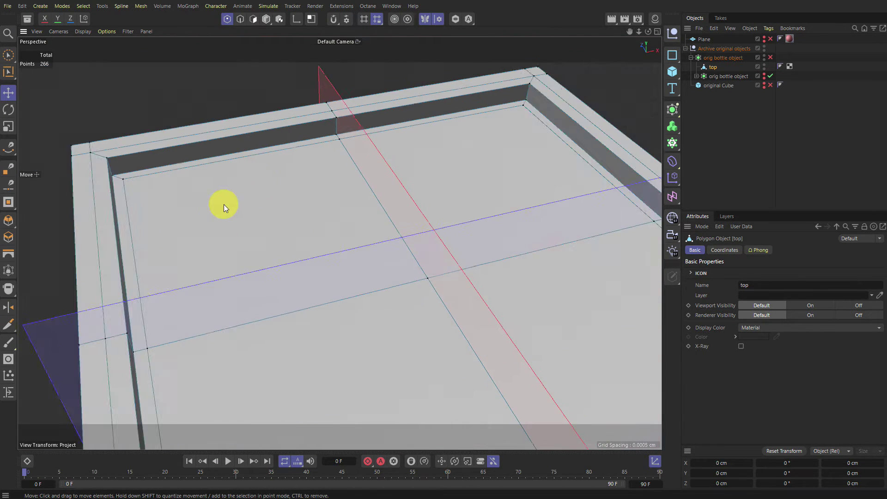
pyautogui.keyDown('alt'); pyautogui.moveTo(224, 204); pyautogui.dragTo(220, 99); pyautogui.keyUp('alt')
pyautogui.keyDown('alt'); pyautogui.moveTo(220, 99); pyautogui.dragTo(253, 173, button='right'); pyautogui.keyUp('alt')
pyautogui.keyDown('alt'); pyautogui.moveTo(253, 172); pyautogui.dragTo(158, 177); pyautogui.keyUp('alt')
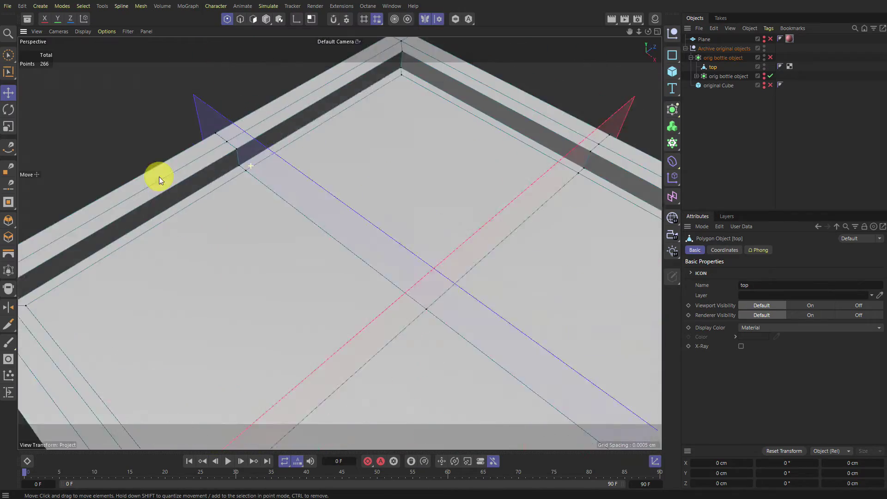
# Toggle the subdivision surface and examine the smoothed mesh along the recess wall, stem and underside
pyautogui.keyDown('alt'); pyautogui.moveTo(245, 158); pyautogui.dragTo(301, 142, button='right'); pyautogui.keyUp('alt')
pyautogui.press('q')
pyautogui.keyDown('alt'); pyautogui.moveTo(259, 173); pyautogui.dragTo(288, 168, button='right'); pyautogui.keyUp('alt')
pyautogui.keyDown('alt'); pyautogui.moveTo(288, 168); pyautogui.dragTo(330, 158); pyautogui.keyUp('alt')
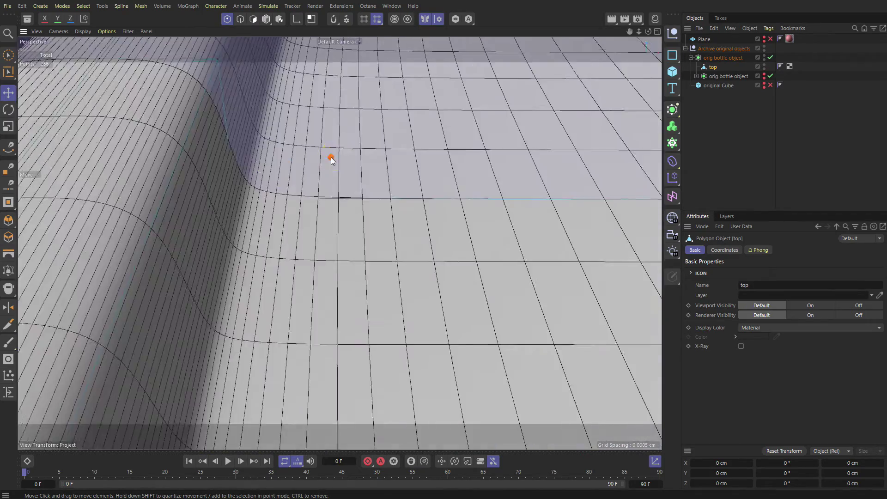
pyautogui.keyDown('alt'); pyautogui.moveTo(330, 158); pyautogui.dragTo(456, 287, button='right'); pyautogui.keyUp('alt')
pyautogui.keyDown('alt'); pyautogui.moveTo(456, 287); pyautogui.dragTo(437, 250); pyautogui.keyUp('alt')
pyautogui.keyDown('alt'); pyautogui.moveTo(360, 342); pyautogui.dragTo(353, 230, button='middle'); pyautogui.keyUp('alt')
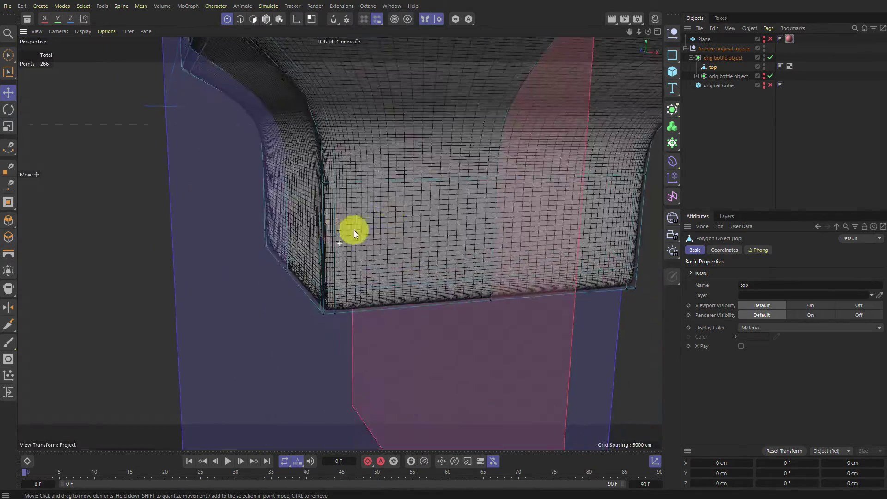
pyautogui.keyDown('alt'); pyautogui.moveTo(337, 234); pyautogui.dragTo(396, 202); pyautogui.keyUp('alt')
pyautogui.press('q')
pyautogui.keyDown('alt'); pyautogui.moveTo(352, 317); pyautogui.dragTo(229, 233); pyautogui.keyUp('alt')
pyautogui.keyDown('alt'); pyautogui.moveTo(229, 232); pyautogui.dragTo(305, 221, button='right'); pyautogui.keyUp('alt')
pyautogui.keyDown('alt'); pyautogui.moveTo(304, 221); pyautogui.dragTo(348, 240); pyautogui.keyUp('alt')
pyautogui.press('q')
# Undo the Symmetrize operation on the top mesh and turn off modeling symmetry
pyautogui.hotkey('ctrl', 'z')
pyautogui.keyDown('alt'); pyautogui.moveTo(369, 229); pyautogui.dragTo(354, 191, button='right'); pyautogui.keyUp('alt')
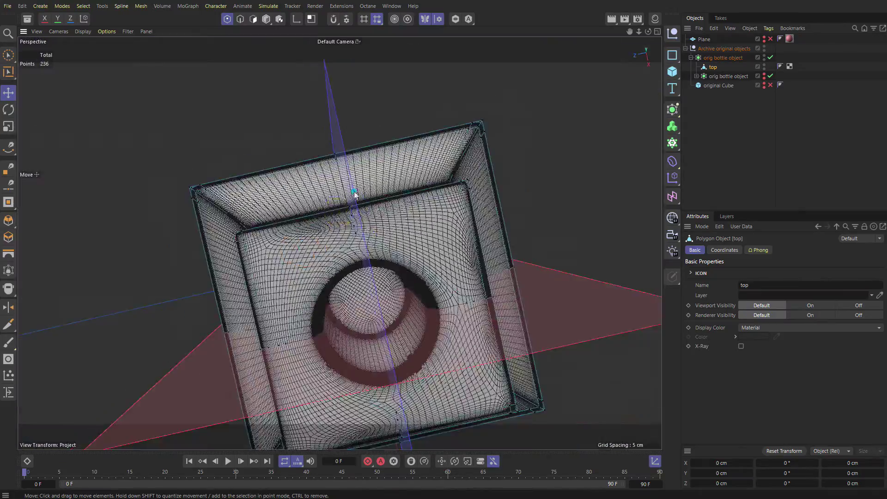
pyautogui.keyDown('alt'); pyautogui.moveTo(354, 192); pyautogui.dragTo(373, 153); pyautogui.keyUp('alt')
pyautogui.keyDown('alt'); pyautogui.moveTo(374, 153); pyautogui.dragTo(364, 259, button='middle'); pyautogui.keyUp('alt')
pyautogui.keyDown('alt'); pyautogui.moveTo(364, 254); pyautogui.dragTo(389, 357); pyautogui.keyUp('alt')
pyautogui.press('o')
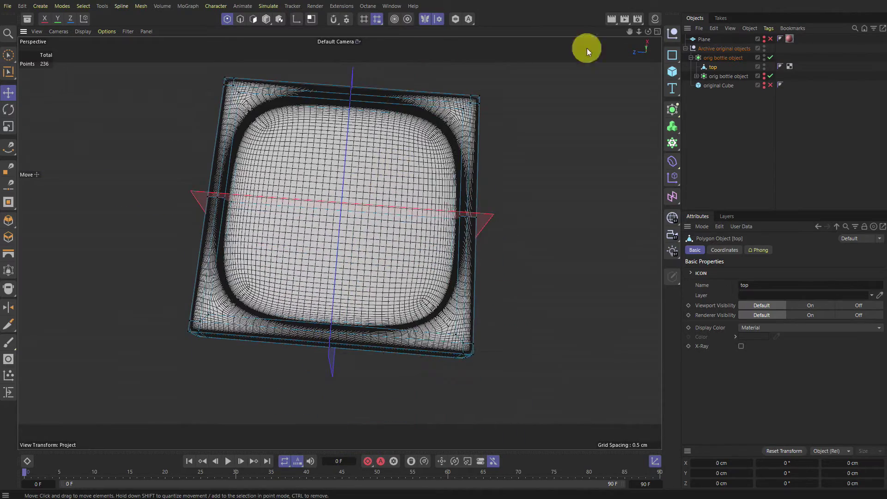
pyautogui.click(424, 19)
pyautogui.keyDown('alt'); pyautogui.moveTo(356, 188); pyautogui.dragTo(543, 100, button='right'); pyautogui.keyUp('alt')
# Turn off subdivision and delete the points in the negative Z and positive X halves, keeping one quarter of the top mesh
pyautogui.click(769, 57)
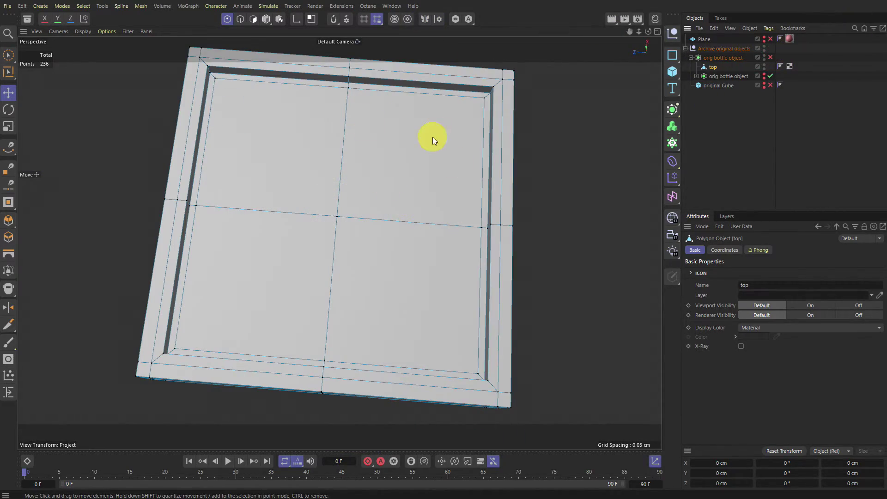
pyautogui.middleClick(353, 149)
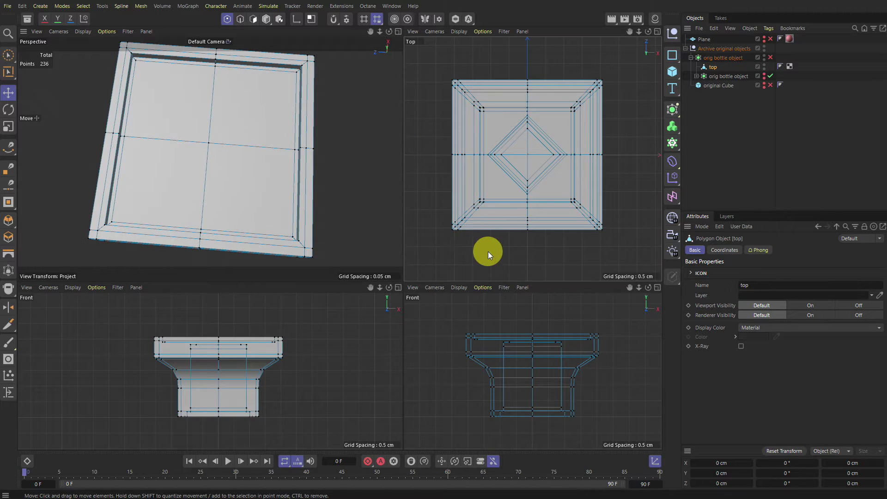
pyautogui.moveTo(438, 261); pyautogui.dragTo(637, 176)
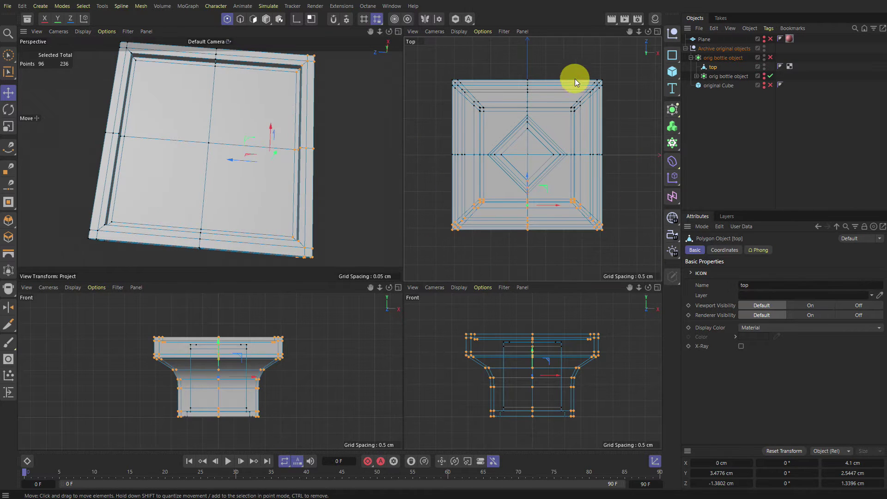
pyautogui.press('Delete')
pyautogui.moveTo(552, 64); pyautogui.dragTo(634, 196)
pyautogui.press('Delete')
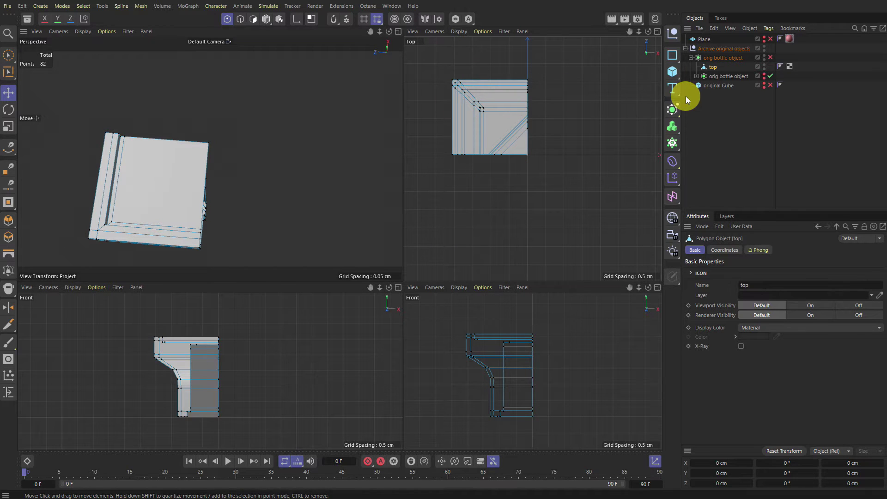
# Add a Symmetry generator as parent of the top mesh and set its Weld option to On
pyautogui.click(672, 109)
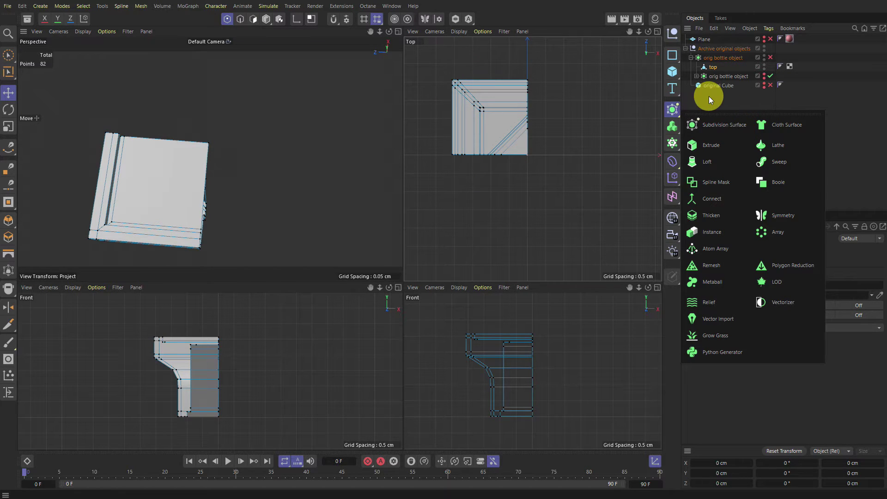
pyautogui.click(780, 214)
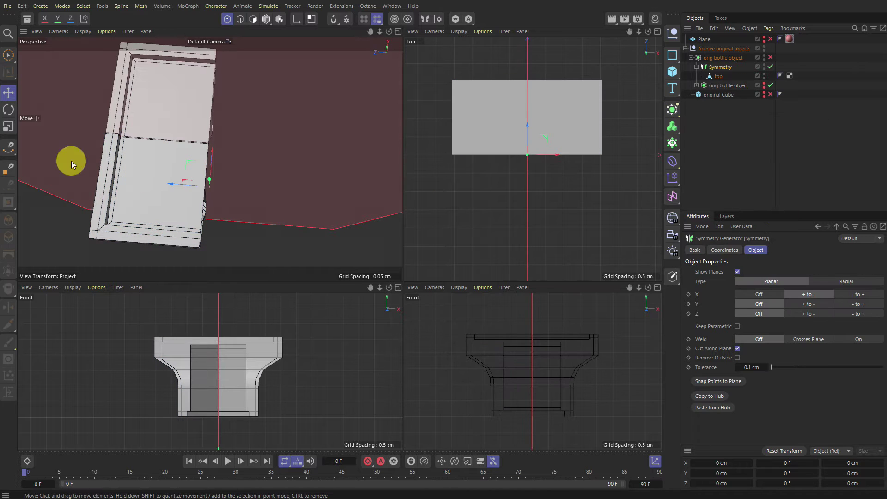
pyautogui.keyDown('alt'); pyautogui.moveTo(71, 161); pyautogui.dragTo(86, 94); pyautogui.keyUp('alt')
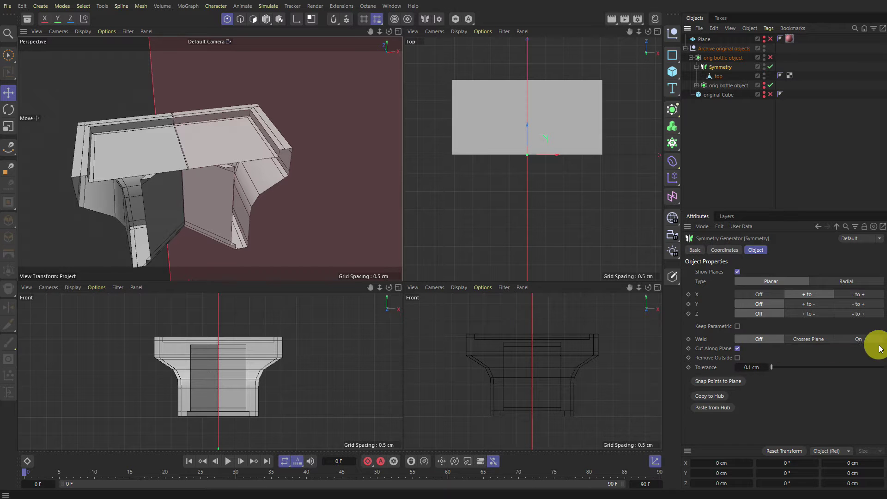
pyautogui.click(858, 339)
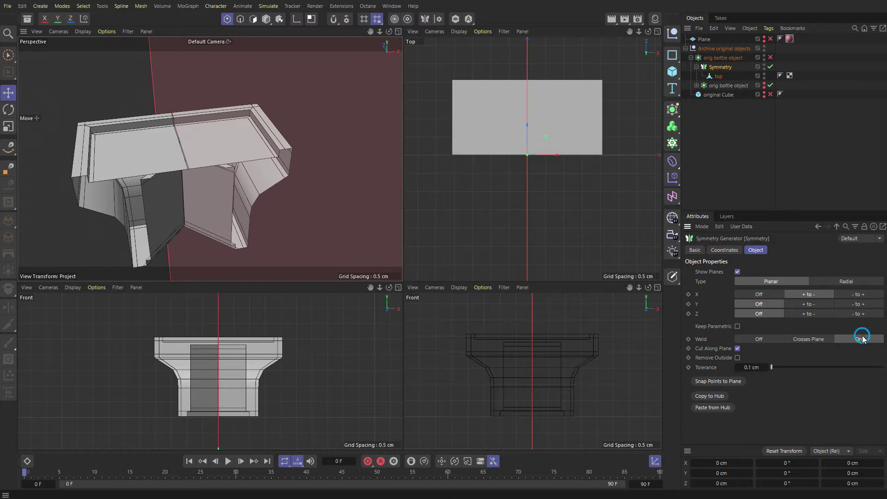
# Toggle Remove Outside on the Symmetry generator and examine the mirrored top mesh along its centre seam and underside
pyautogui.click(737, 358)
pyautogui.click(737, 358)
pyautogui.keyDown('alt'); pyautogui.moveTo(160, 172); pyautogui.dragTo(188, 154, button='right'); pyautogui.keyUp('alt')
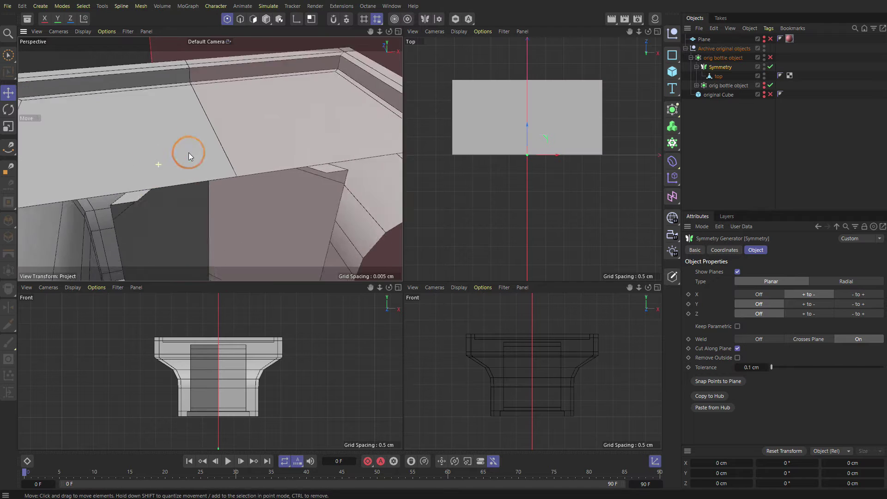
pyautogui.keyDown('alt'); pyautogui.moveTo(233, 202); pyautogui.dragTo(232, 182); pyautogui.keyUp('alt')
pyautogui.keyDown('alt'); pyautogui.moveTo(227, 135); pyautogui.dragTo(226, 176, button='right'); pyautogui.keyUp('alt')
pyautogui.keyDown('alt'); pyautogui.moveTo(226, 175); pyautogui.dragTo(264, 147); pyautogui.keyUp('alt')
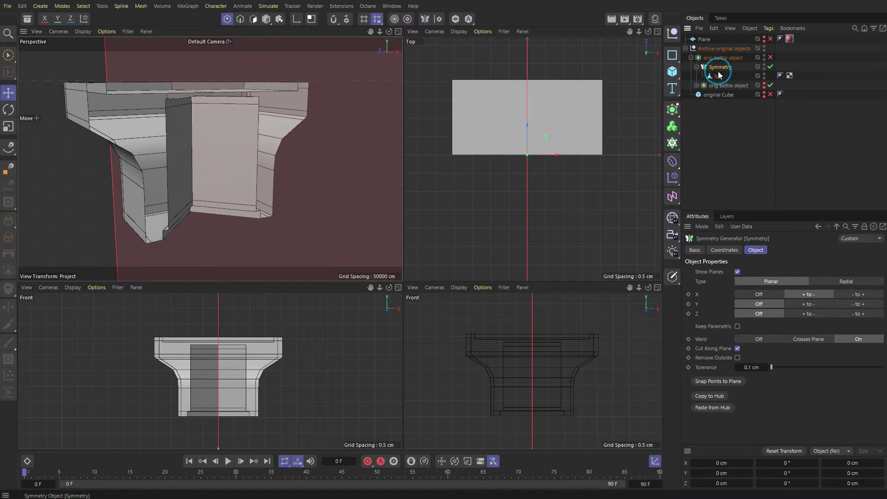
# Add a second Symmetry generator as parent of the first, with X set to Off and Z set to + to -
pyautogui.click(672, 109)
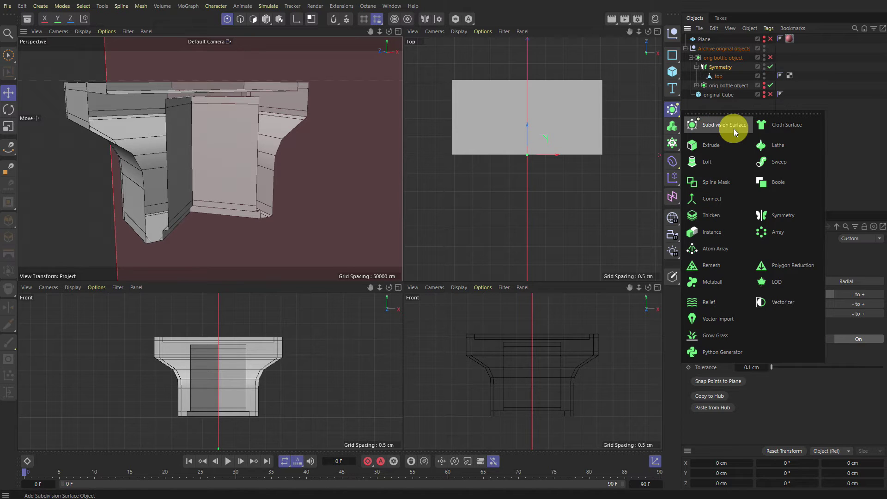
pyautogui.keyDown('alt'); pyautogui.click(774, 215); pyautogui.keyUp('alt')
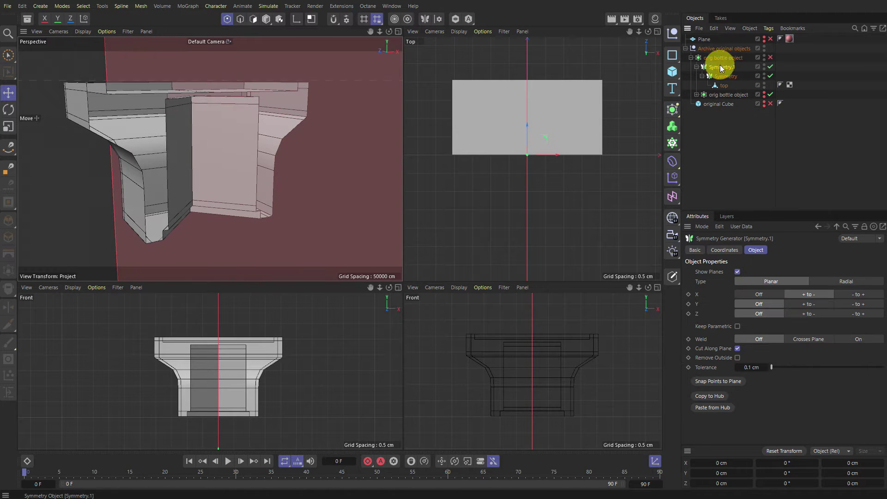
pyautogui.click(767, 293)
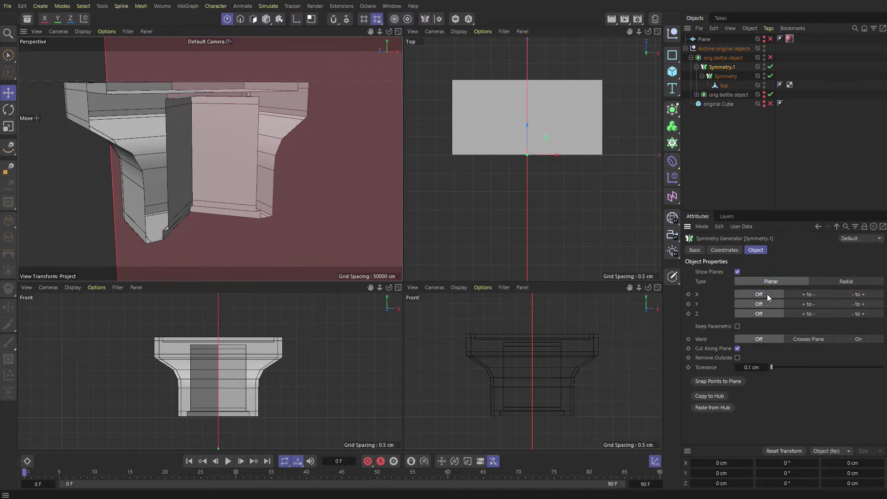
pyautogui.click(806, 313)
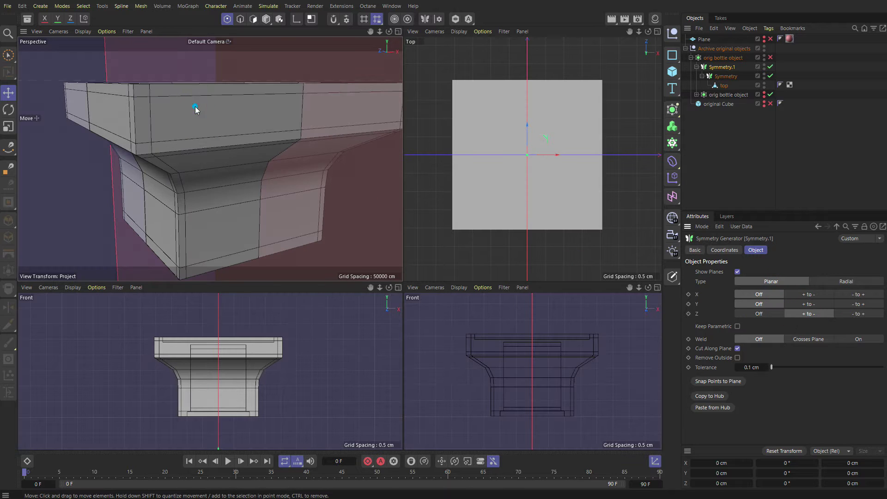
# Flatten the quarter mesh's points along the second mirror seam by scaling them in Z, and set their Z position to 0 cm
pyautogui.keyDown('alt'); pyautogui.moveTo(195, 109); pyautogui.dragTo(295, 154); pyautogui.keyUp('alt')
pyautogui.keyDown('alt'); pyautogui.moveTo(224, 158); pyautogui.dragTo(245, 129); pyautogui.keyUp('alt')
pyautogui.keyDown('alt'); pyautogui.moveTo(245, 129); pyautogui.dragTo(253, 143, button='right'); pyautogui.keyUp('alt')
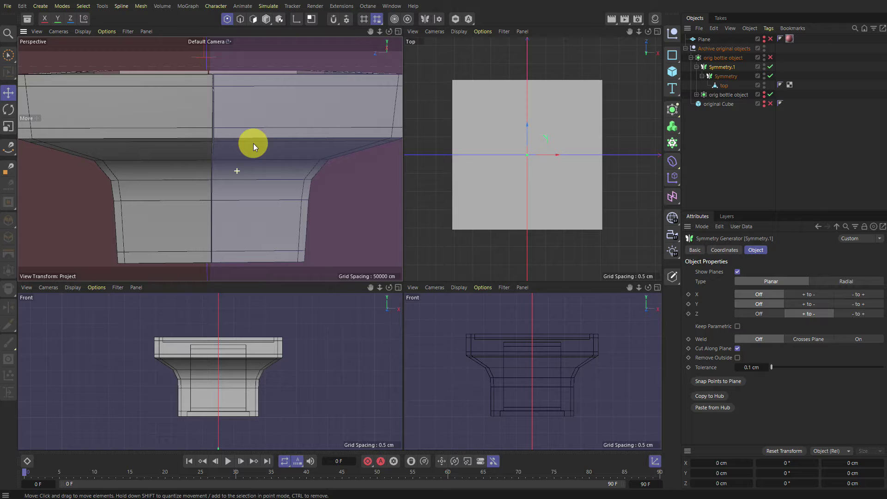
pyautogui.click(723, 85)
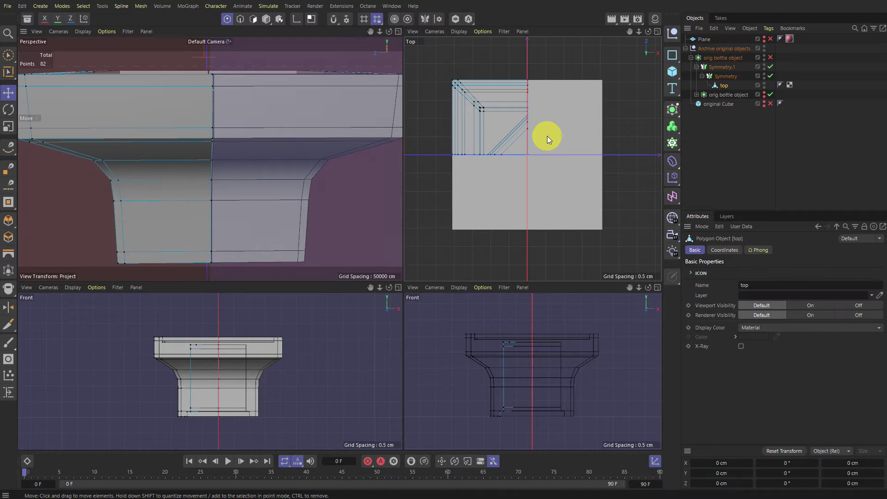
pyautogui.moveTo(507, 63); pyautogui.dragTo(553, 168)
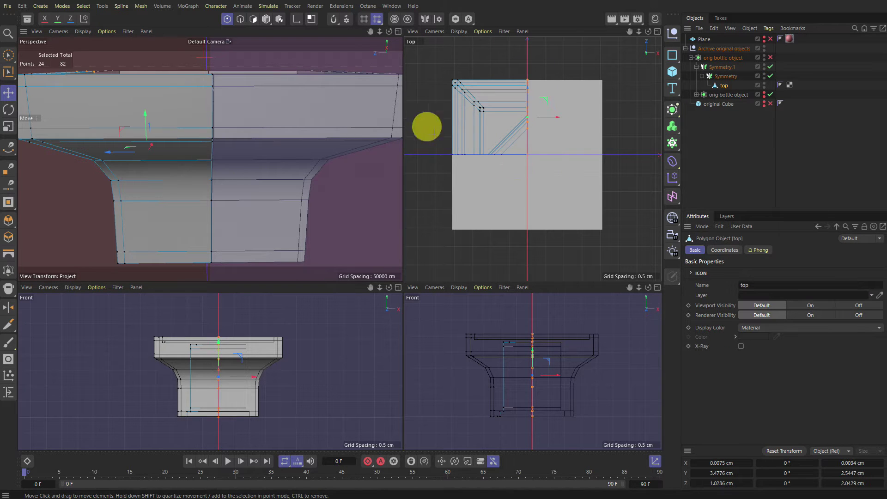
pyautogui.moveTo(424, 126); pyautogui.dragTo(530, 180)
pyautogui.keyDown('alt'); pyautogui.moveTo(194, 78); pyautogui.dragTo(203, 121); pyautogui.keyUp('alt')
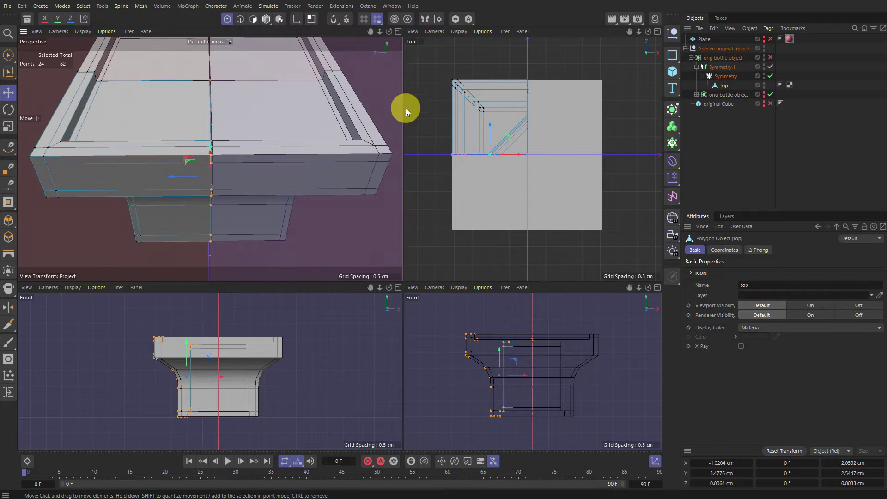
pyautogui.press('t')
pyautogui.moveTo(490, 128); pyautogui.dragTo(496, 154)
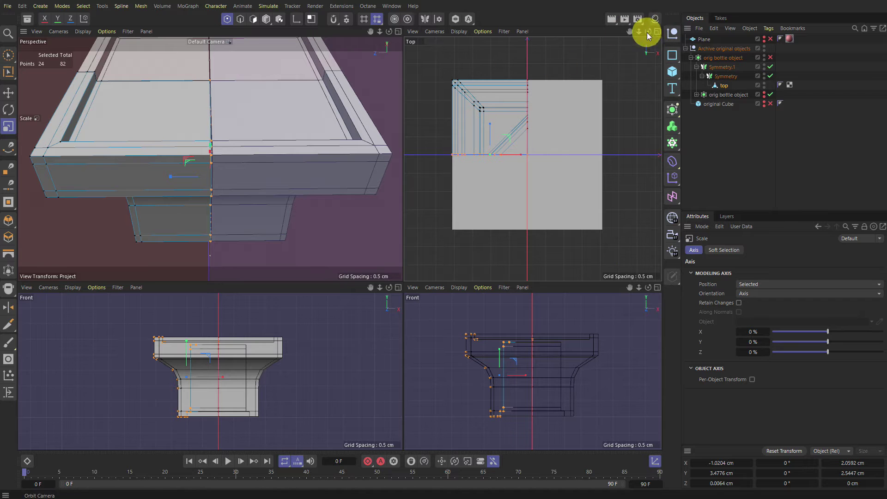
pyautogui.doubleClick(722, 483)
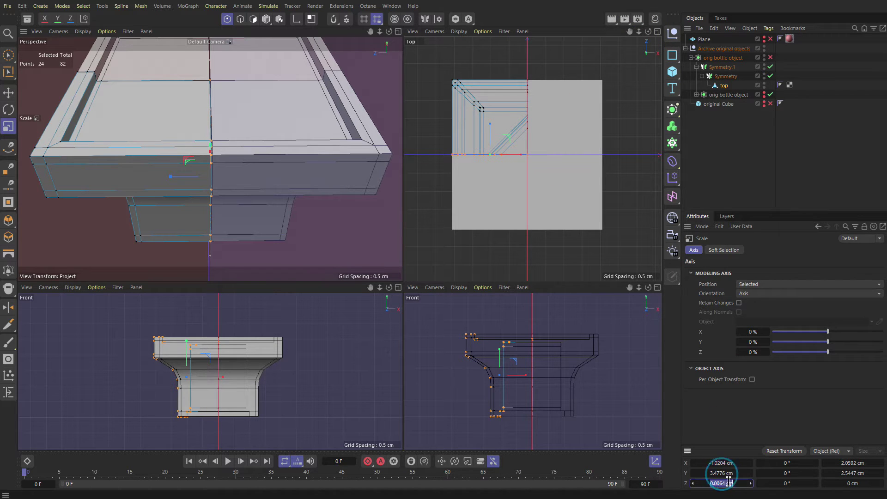
pyautogui.write('0')
pyautogui.press('Return')
pyautogui.press('Return')
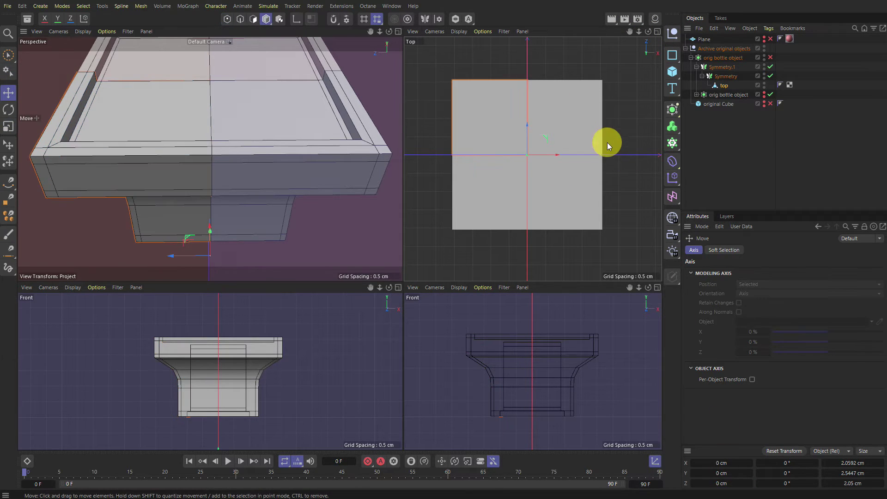
# Turn on the outer subdivision surface and check the smoothed top from above and below
pyautogui.middleClick(270, 96)
pyautogui.keyDown('alt'); pyautogui.moveTo(416, 141); pyautogui.dragTo(353, 148); pyautogui.keyUp('alt')
pyautogui.click(714, 58)
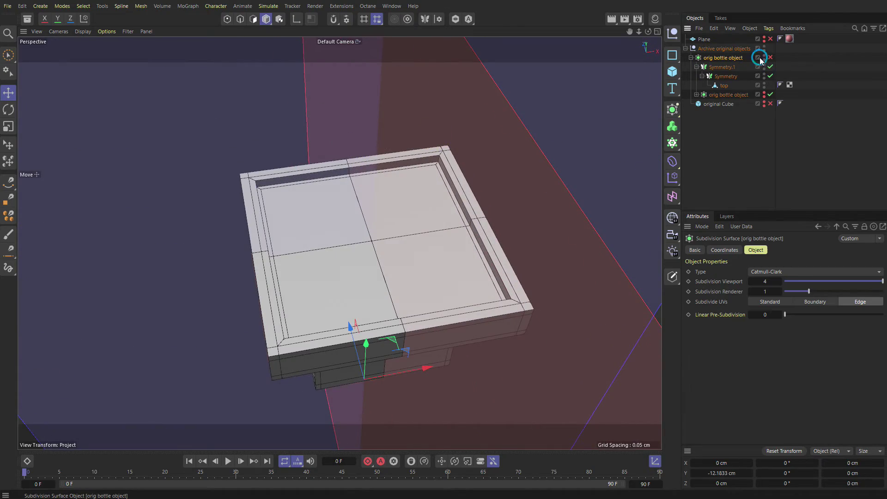
pyautogui.click(770, 57)
pyautogui.moveTo(601, 157)
pyautogui.keyDown('alt'); pyautogui.mouseDown()
pyautogui.moveTo(418, 253)
pyautogui.moveTo(427, 192)
pyautogui.moveTo(332, 213)
pyautogui.moveTo(420, 200)
pyautogui.moveTo(411, 126)
pyautogui.moveTo(317, 283)
pyautogui.moveTo(333, 210)
pyautogui.moveTo(363, 232)
pyautogui.moveTo(321, 262)
pyautogui.mouseUp(); pyautogui.keyUp('alt')
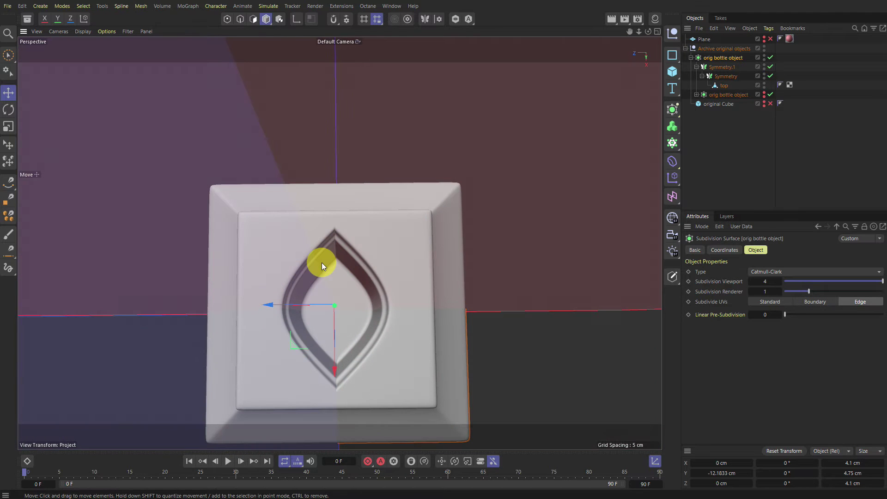
# Show the top mesh's points and examine the mirror seam at the pointed tip of the underside opening
pyautogui.click(724, 85)
pyautogui.press('Return')
pyautogui.keyDown('alt'); pyautogui.moveTo(334, 227); pyautogui.dragTo(313, 261, button='right'); pyautogui.keyUp('alt')
pyautogui.keyDown('alt'); pyautogui.moveTo(313, 262); pyautogui.dragTo(352, 216); pyautogui.keyUp('alt')
pyautogui.keyDown('alt'); pyautogui.moveTo(352, 216); pyautogui.dragTo(297, 204, button='right'); pyautogui.keyUp('alt')
pyautogui.keyDown('alt'); pyautogui.moveTo(297, 204); pyautogui.dragTo(320, 189); pyautogui.keyUp('alt')
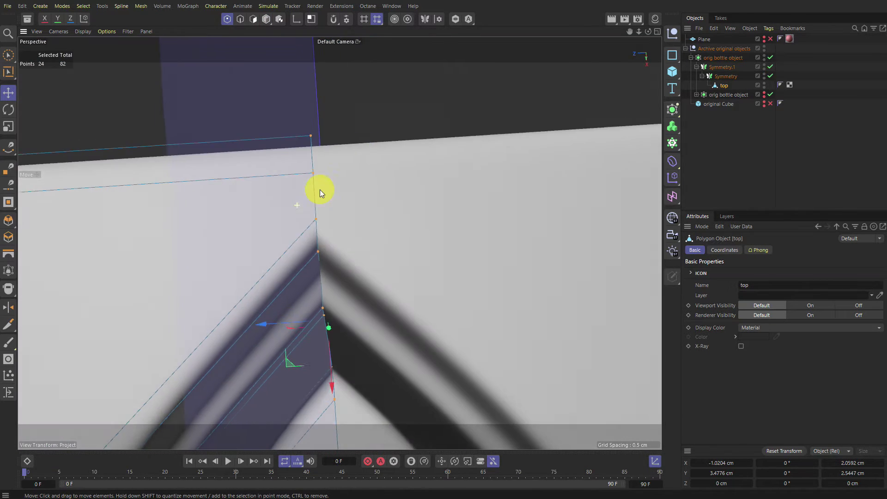
pyautogui.keyDown('alt'); pyautogui.moveTo(271, 232); pyautogui.dragTo(253, 269); pyautogui.keyUp('alt')
pyautogui.keyDown('alt'); pyautogui.moveTo(253, 268); pyautogui.dragTo(366, 202, button='middle'); pyautogui.keyUp('alt')
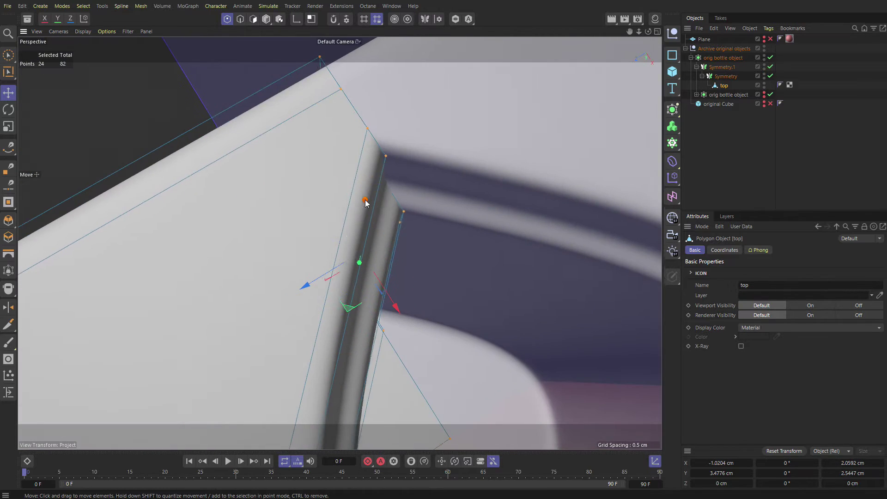
pyautogui.keyDown('alt'); pyautogui.moveTo(367, 202); pyautogui.dragTo(325, 228, button='right'); pyautogui.keyUp('alt')
pyautogui.keyDown('alt'); pyautogui.moveTo(360, 260); pyautogui.dragTo(357, 277); pyautogui.keyUp('alt')
pyautogui.keyDown('alt'); pyautogui.moveTo(357, 278); pyautogui.dragTo(358, 238, button='middle'); pyautogui.keyUp('alt')
pyautogui.keyDown('alt'); pyautogui.moveTo(379, 139); pyautogui.dragTo(350, 151); pyautogui.keyUp('alt')
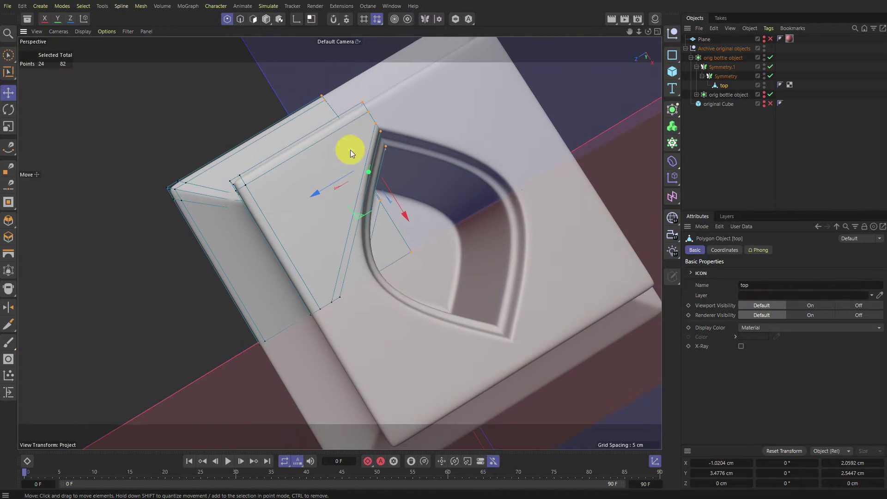
pyautogui.keyDown('alt'); pyautogui.moveTo(356, 124); pyautogui.dragTo(437, 146, button='right'); pyautogui.keyUp('alt')
pyautogui.keyDown('alt'); pyautogui.moveTo(437, 146); pyautogui.dragTo(398, 138); pyautogui.keyUp('alt')
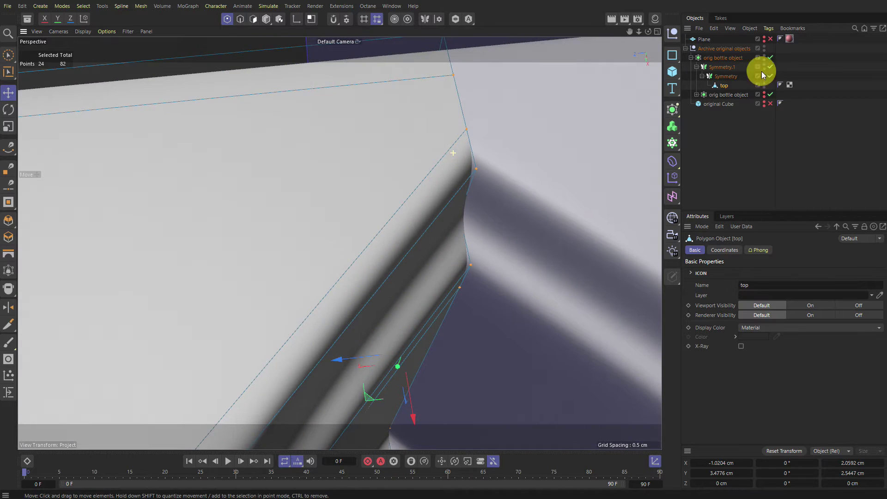
# Set the Weld option of the outer Symmetry generator to On and check the smoothed seam
pyautogui.click(724, 68)
pyautogui.click(853, 338)
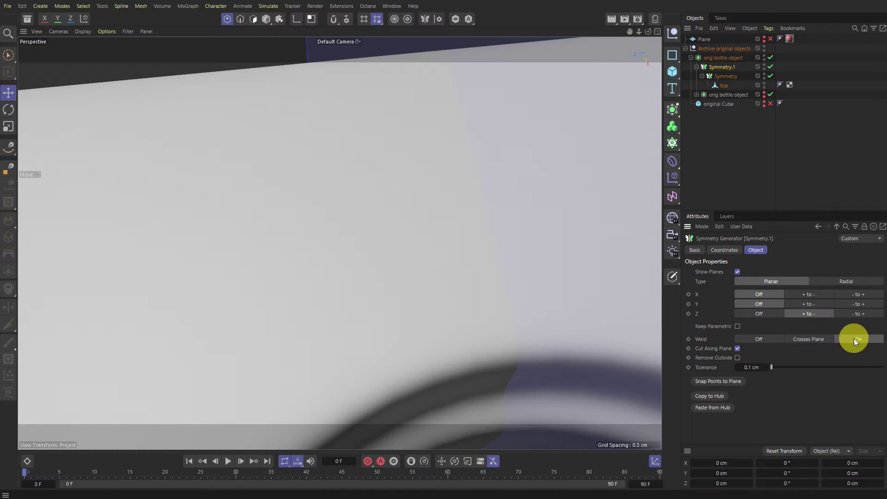
pyautogui.keyDown('alt'); pyautogui.moveTo(534, 238); pyautogui.dragTo(554, 227, button='right'); pyautogui.keyUp('alt')
pyautogui.keyDown('alt'); pyautogui.moveTo(554, 227); pyautogui.dragTo(307, 271); pyautogui.keyUp('alt')
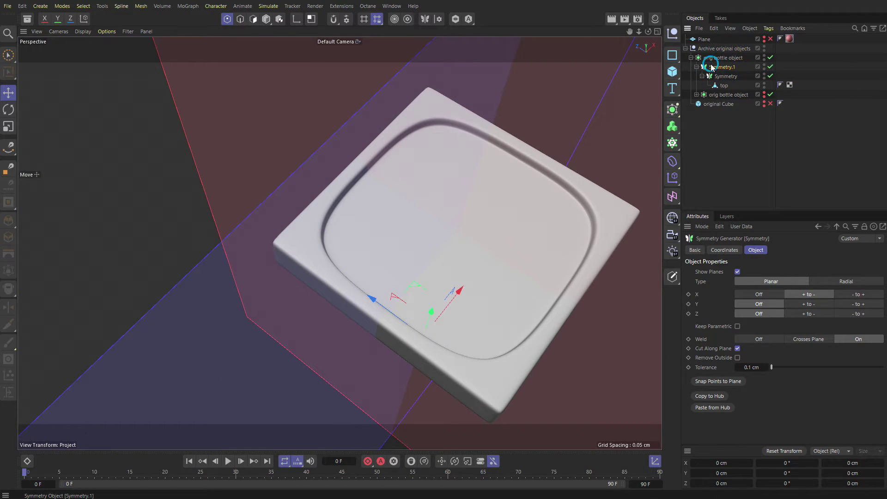
# Convert the outer Symmetry generator with Current State to Object and delete the original generator hierarchy
pyautogui.rightClick(724, 75)
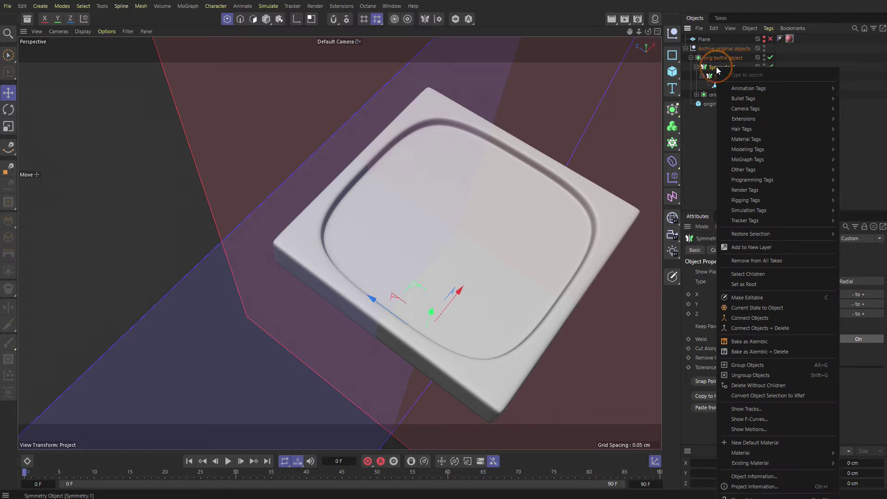
pyautogui.click(778, 307)
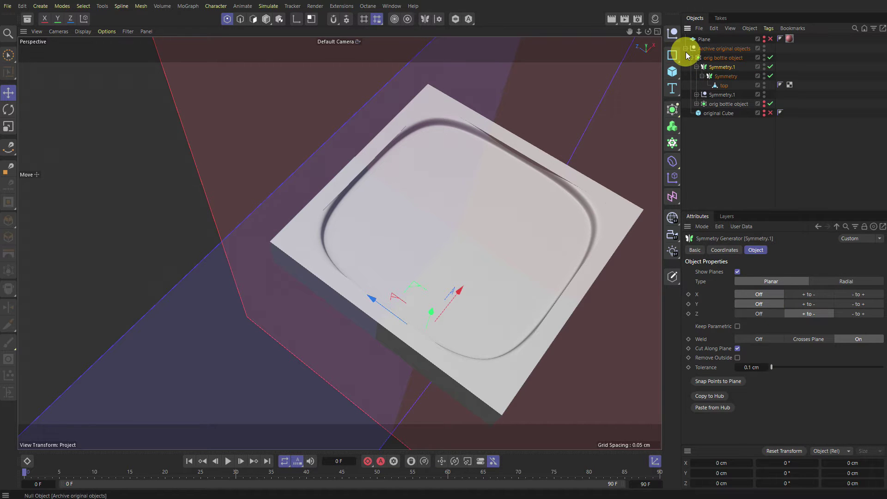
pyautogui.hotkey('ctrl', 'h')
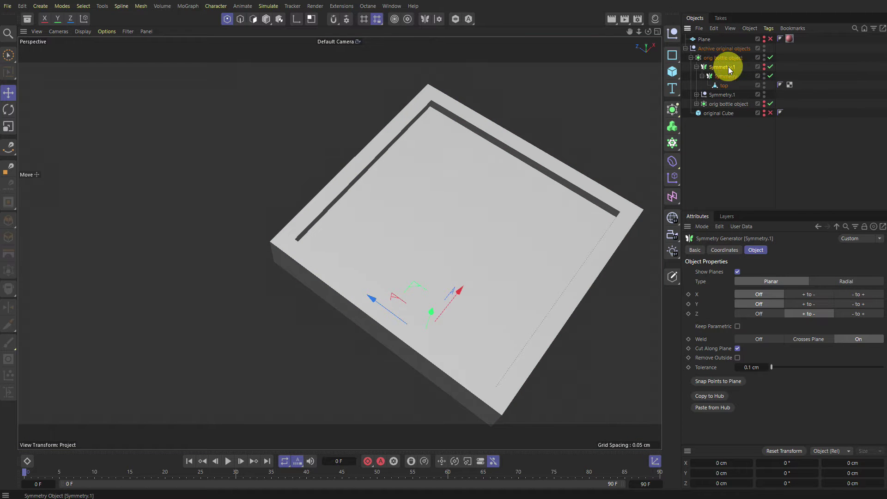
pyautogui.press('Delete')
pyautogui.click(726, 68)
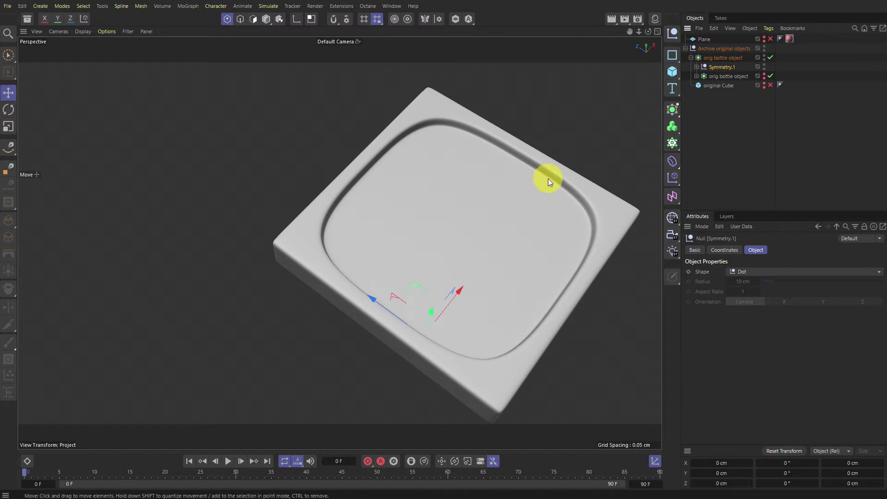
pyautogui.keyDown('alt'); pyautogui.moveTo(548, 178); pyautogui.dragTo(445, 140); pyautogui.keyUp('alt')
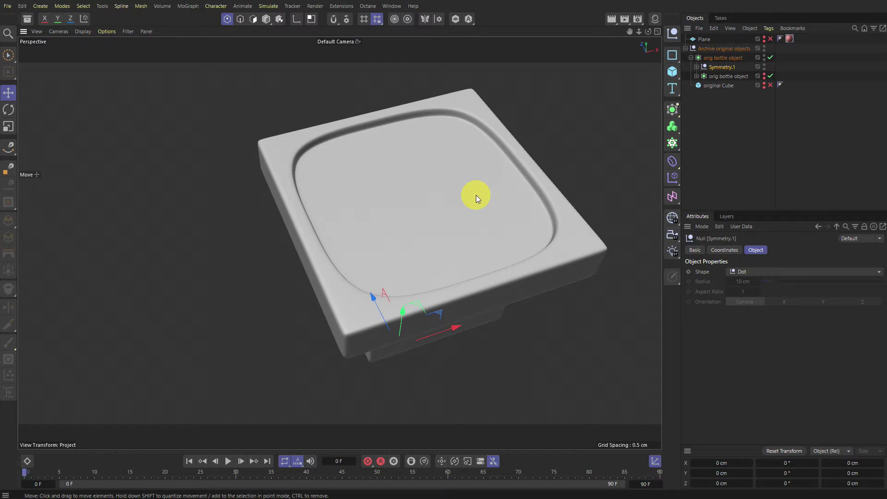
# Move the top mesh out of its nulls to directly under the subdivision surface and delete the two empty Symmetry nulls
pyautogui.click(695, 67)
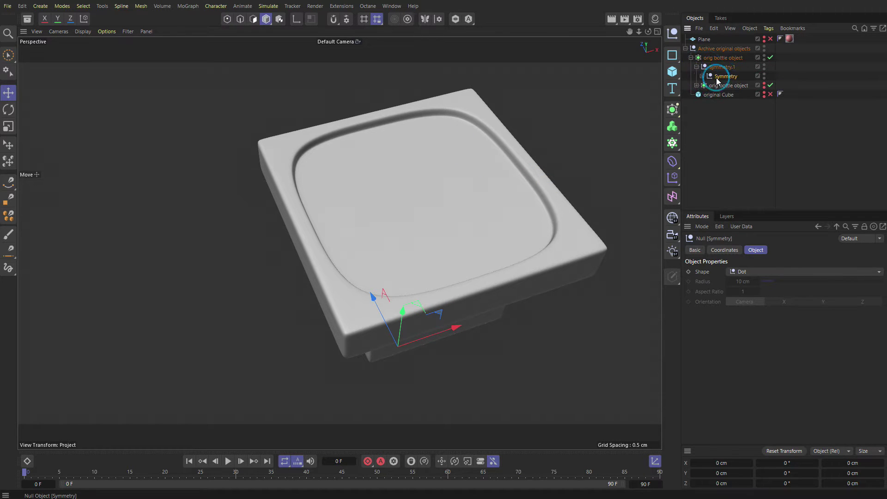
pyautogui.click(702, 76)
pyautogui.doubleClick(726, 86)
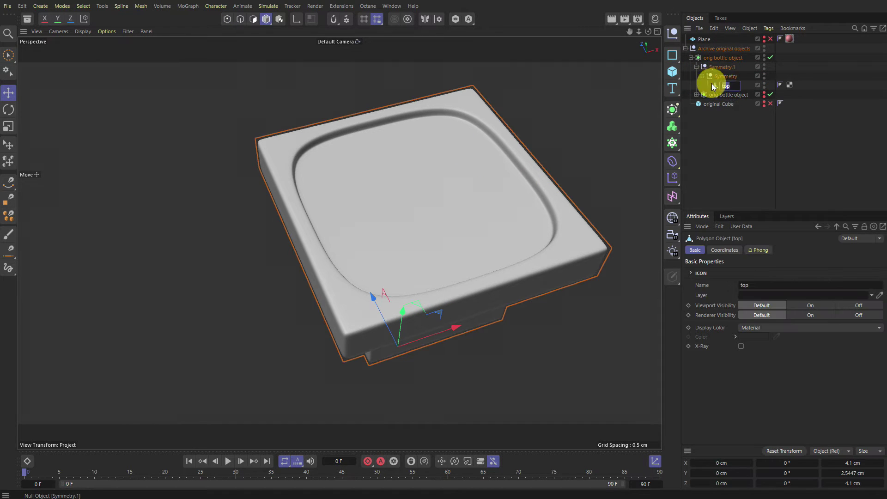
pyautogui.click(715, 86)
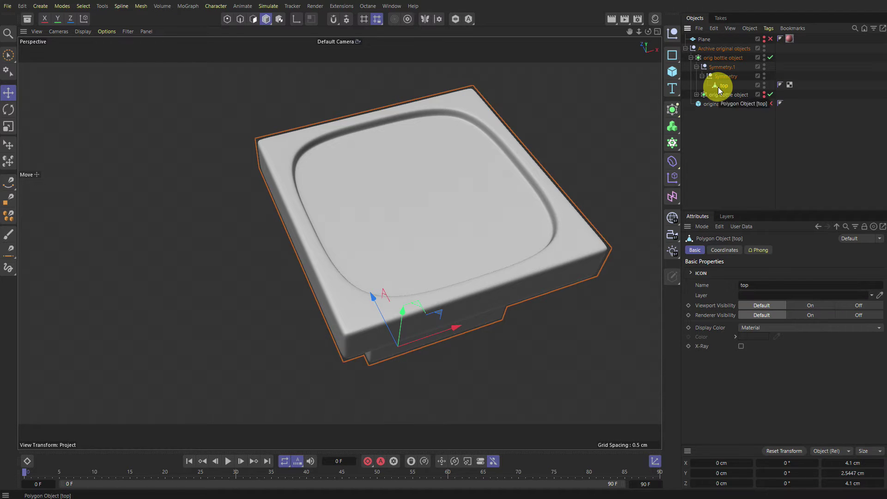
pyautogui.moveTo(717, 86); pyautogui.dragTo(717, 63)
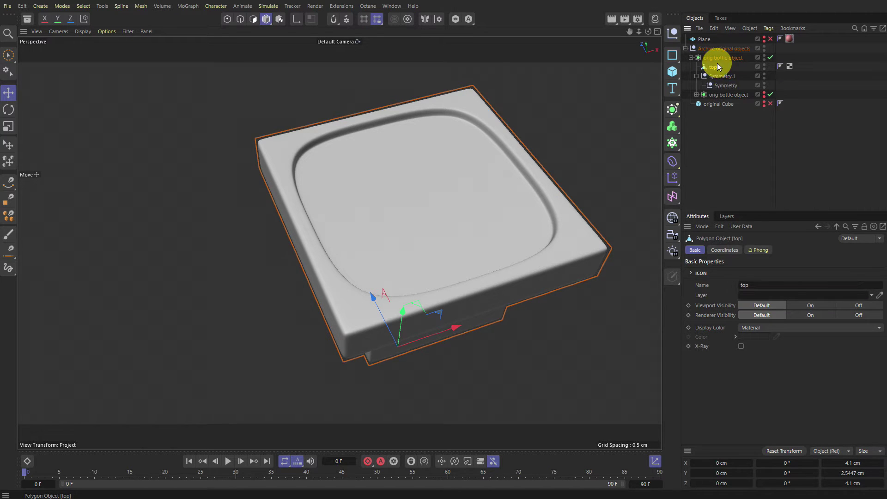
pyautogui.click(717, 76)
pyautogui.press('Delete')
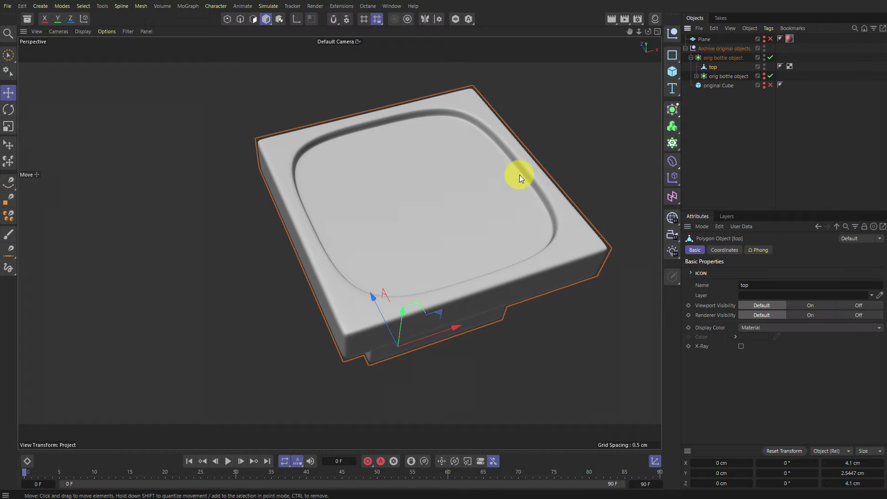
pyautogui.press('q')
pyautogui.press('q')
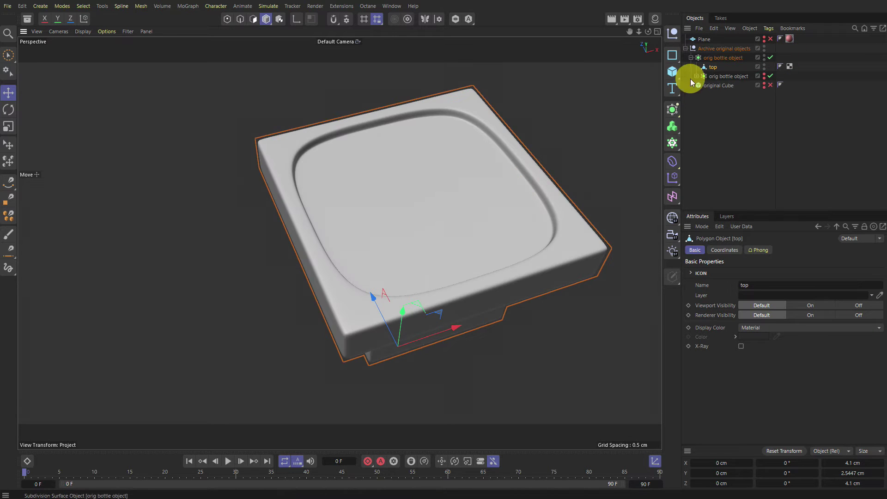
# Turn on modeling symmetry for the top mesh in edge mode and test it by selecting an edge on the upper rim
pyautogui.press('Return')
pyautogui.keyDown('alt'); pyautogui.moveTo(420, 216); pyautogui.dragTo(458, 228); pyautogui.keyUp('alt')
pyautogui.click(425, 19)
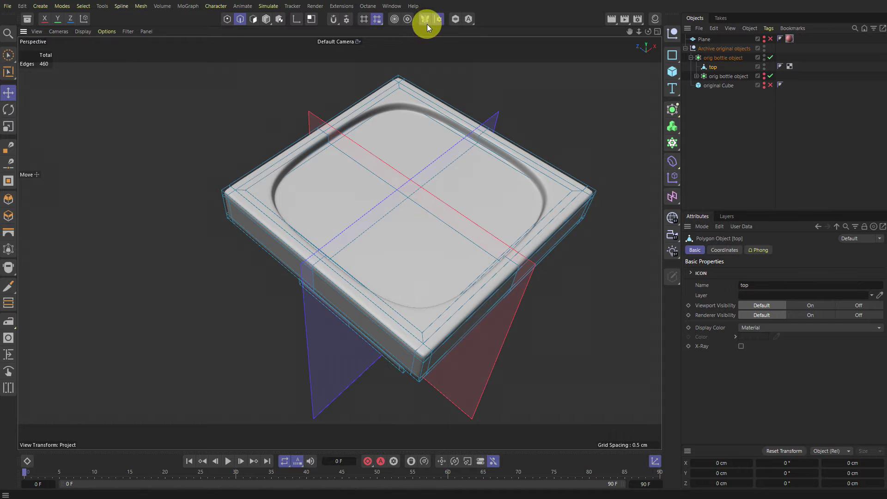
pyautogui.click(573, 191)
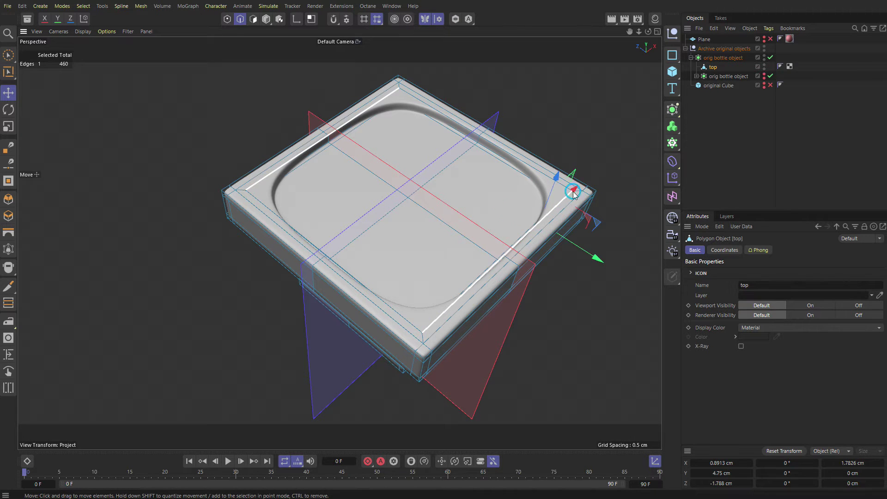
pyautogui.keyDown('alt'); pyautogui.moveTo(607, 250); pyautogui.dragTo(510, 74); pyautogui.keyUp('alt')
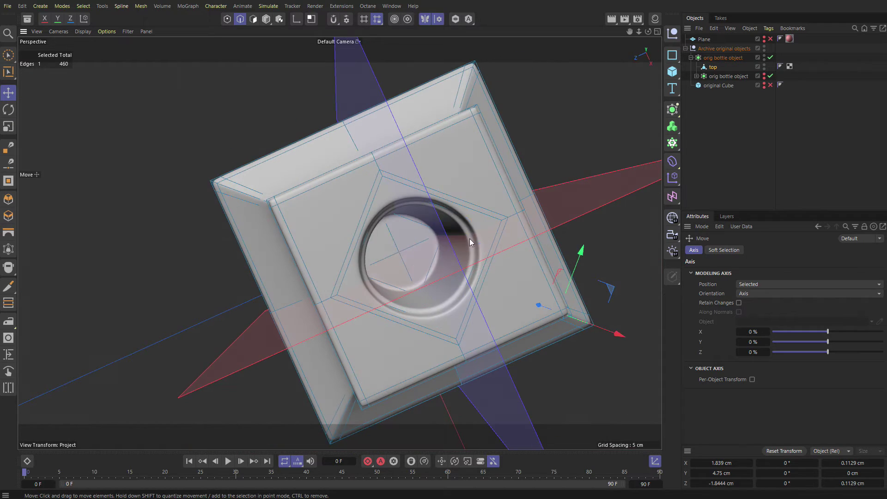
# Turn off the subdivision surface and select the short vertical edges at the corner of the top recess
pyautogui.keyDown('alt'); pyautogui.moveTo(470, 238); pyautogui.dragTo(575, 49); pyautogui.keyUp('alt')
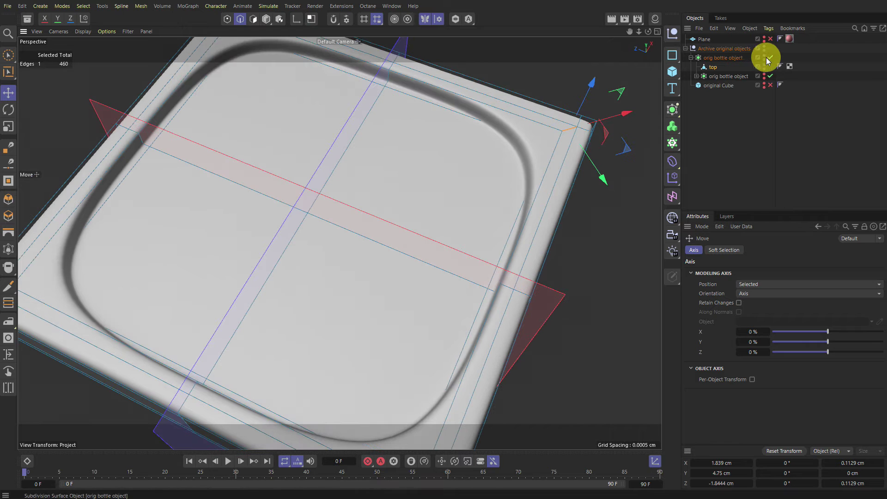
pyautogui.click(770, 58)
pyautogui.keyDown('alt'); pyautogui.moveTo(556, 152); pyautogui.dragTo(552, 136); pyautogui.keyUp('alt')
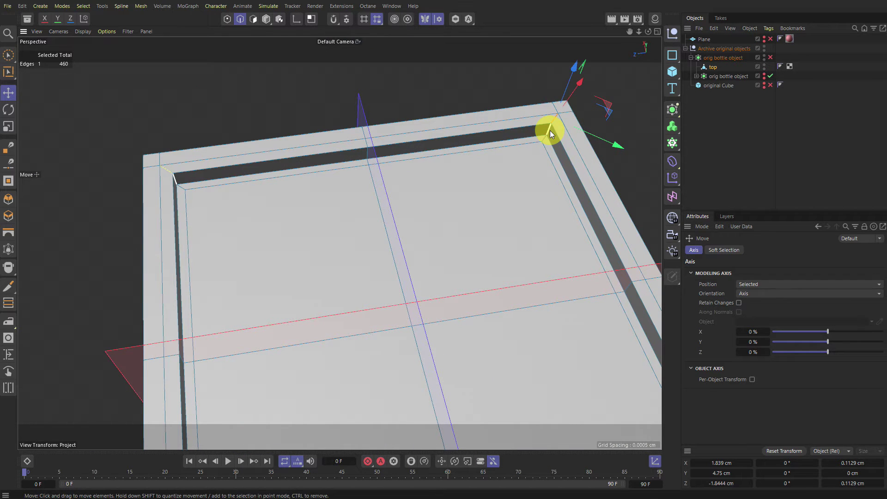
pyautogui.keyDown('alt'); pyautogui.moveTo(499, 176); pyautogui.dragTo(442, 177); pyautogui.keyUp('alt')
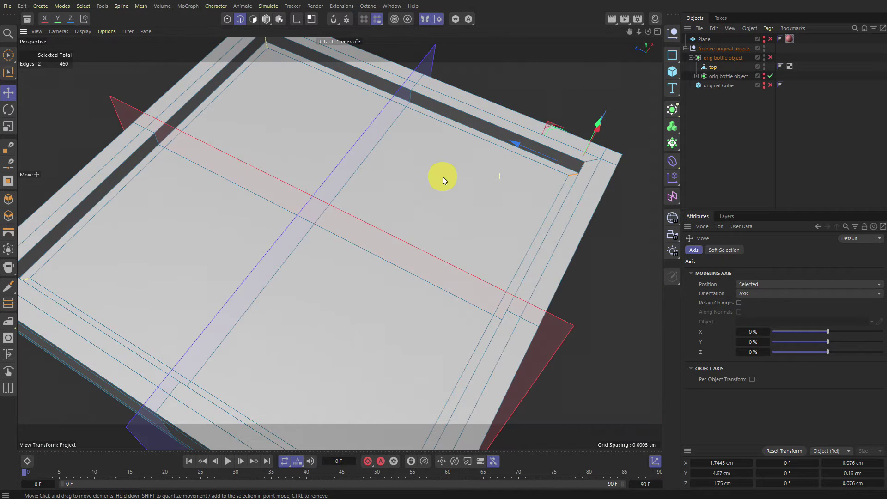
pyautogui.keyDown('alt'); pyautogui.moveTo(436, 170); pyautogui.dragTo(297, 34, button='right'); pyautogui.keyUp('alt')
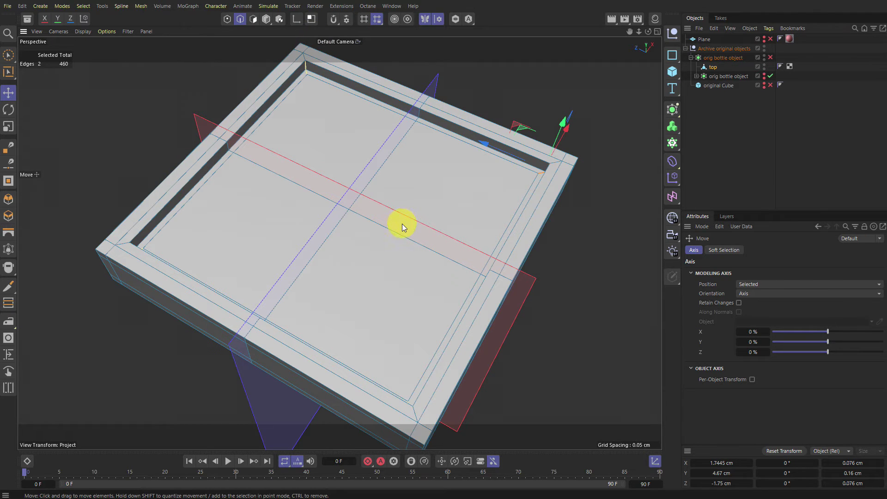
# Try to pull the recess's corner edges inward with modeling symmetry, and undo the change
pyautogui.click(82, 6)
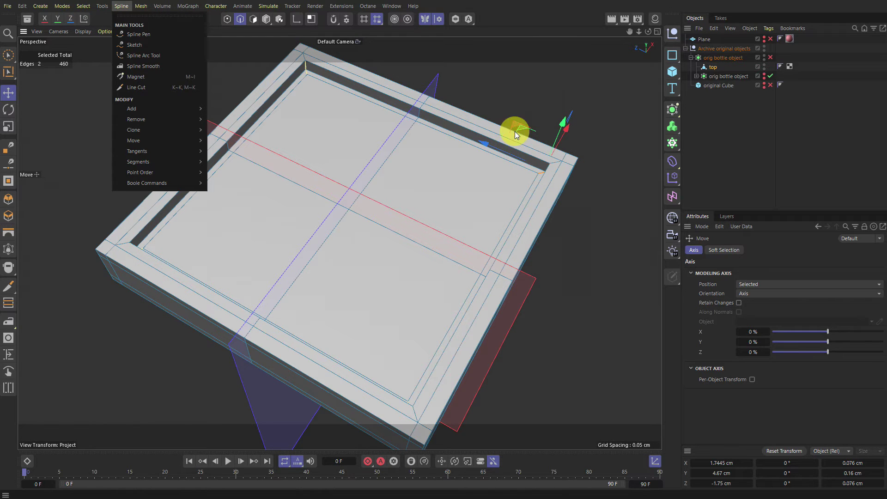
pyautogui.keyDown('alt'); pyautogui.moveTo(516, 136); pyautogui.dragTo(486, 135); pyautogui.keyUp('alt')
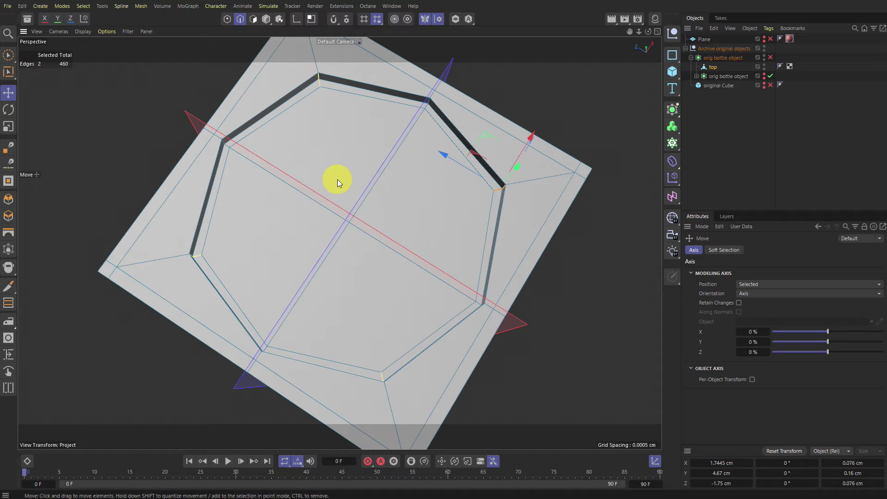
pyautogui.hotkey('ctrl', 'shift', 'z')
pyautogui.keyDown('alt'); pyautogui.moveTo(420, 220); pyautogui.dragTo(485, 156); pyautogui.keyUp('alt')
pyautogui.hotkey('ctrl', 'z')
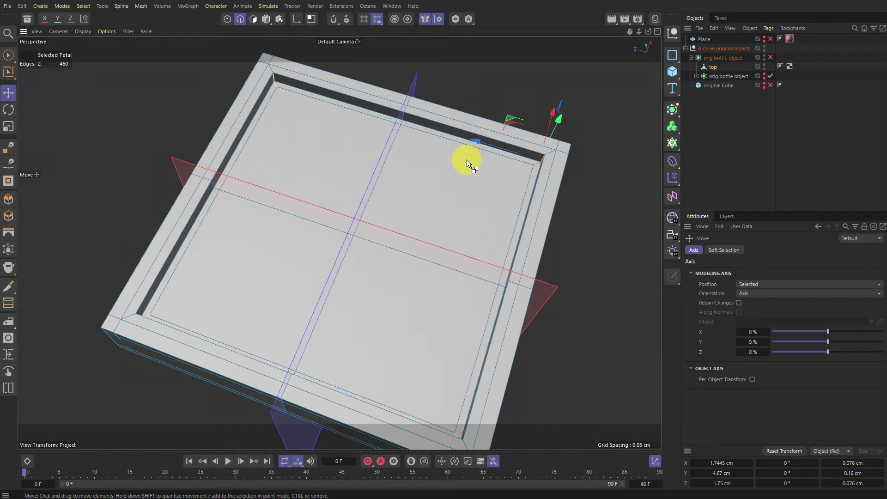
# Extend the corner edge selection to all four corners of the recess with Symmetrize Selection
pyautogui.keyDown('alt'); pyautogui.moveTo(371, 231); pyautogui.dragTo(289, 143); pyautogui.keyUp('alt')
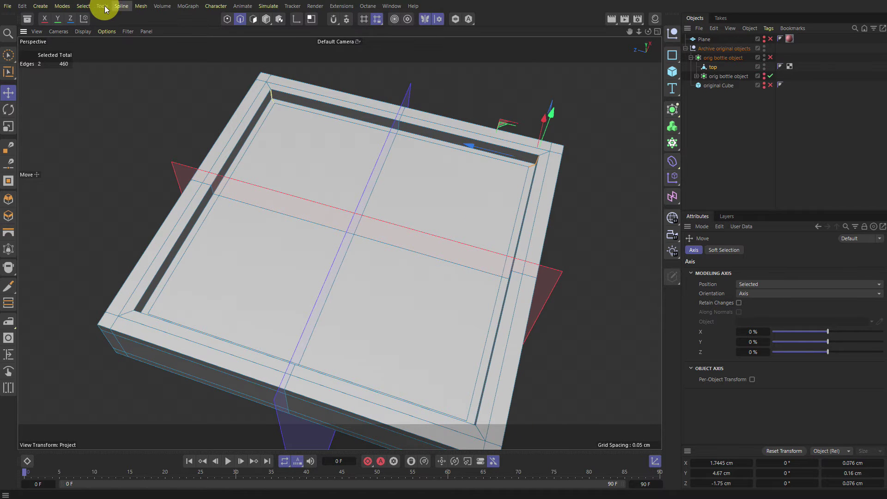
pyautogui.click(83, 6)
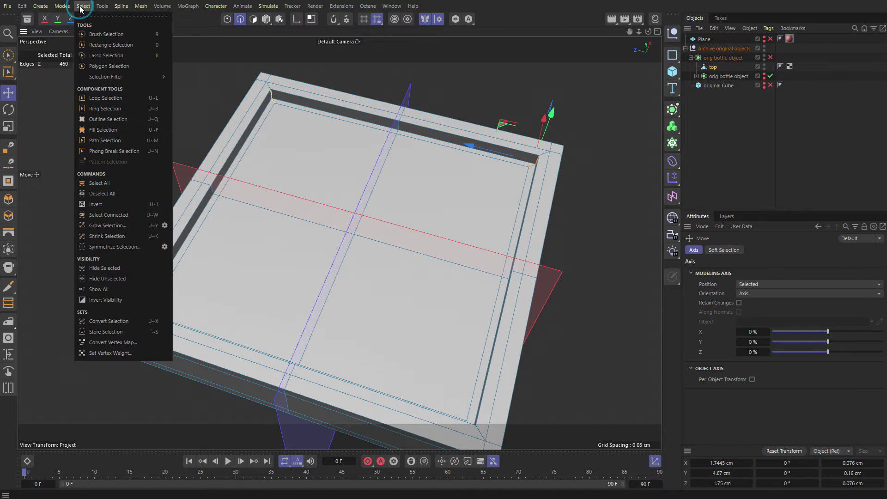
pyautogui.click(128, 245)
# Scale the selected corner edges inward to about 2.51 cm and turn on the subdivision surface to check the round recess
pyautogui.press('t')
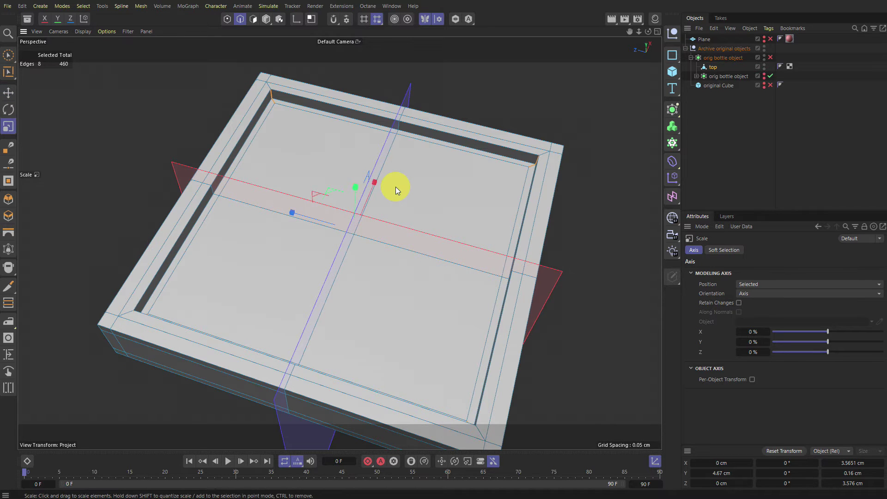
pyautogui.keyDown('alt'); pyautogui.moveTo(294, 204); pyautogui.dragTo(330, 192); pyautogui.keyUp('alt')
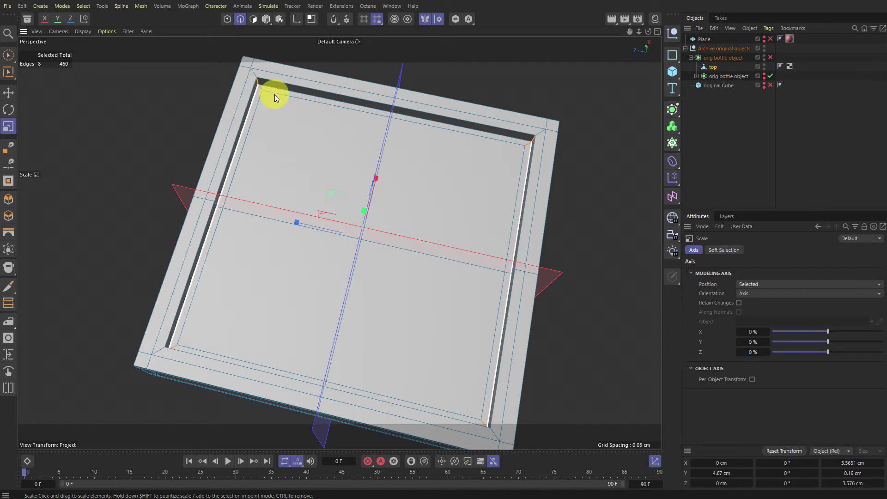
pyautogui.moveTo(334, 194); pyautogui.dragTo(229, 225)
pyautogui.press('q')
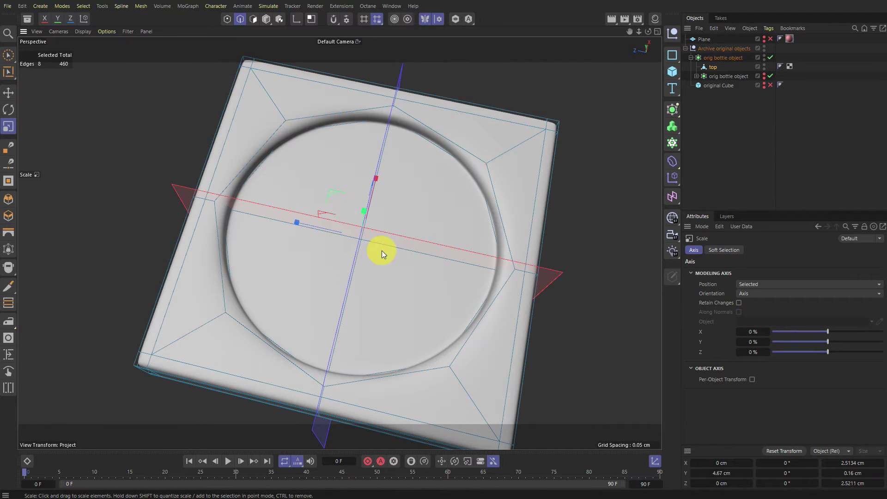
pyautogui.keyDown('alt'); pyautogui.moveTo(382, 251); pyautogui.dragTo(261, 84); pyautogui.keyUp('alt')
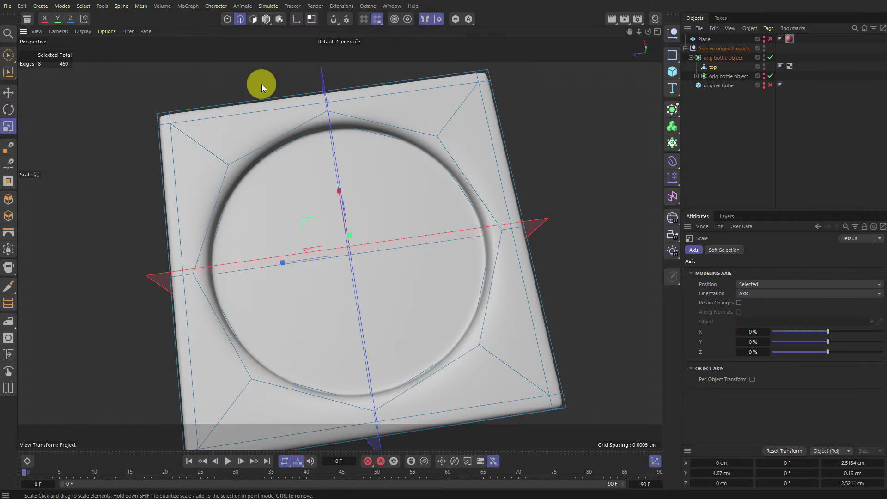
pyautogui.moveTo(406, 212)
pyautogui.keyDown('alt'); pyautogui.mouseDown()
pyautogui.moveTo(390, 232)
pyautogui.moveTo(403, 203)
pyautogui.mouseUp(); pyautogui.keyUp('alt')
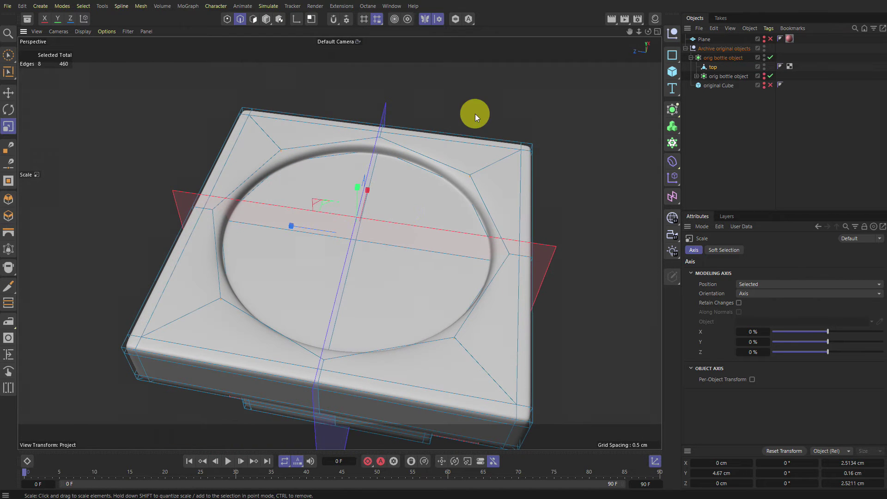
# Try to save the selected edges by adding an Edge Selection tag through the command search
pyautogui.click(480, 174)
pyautogui.hotkey('shift', 'c')
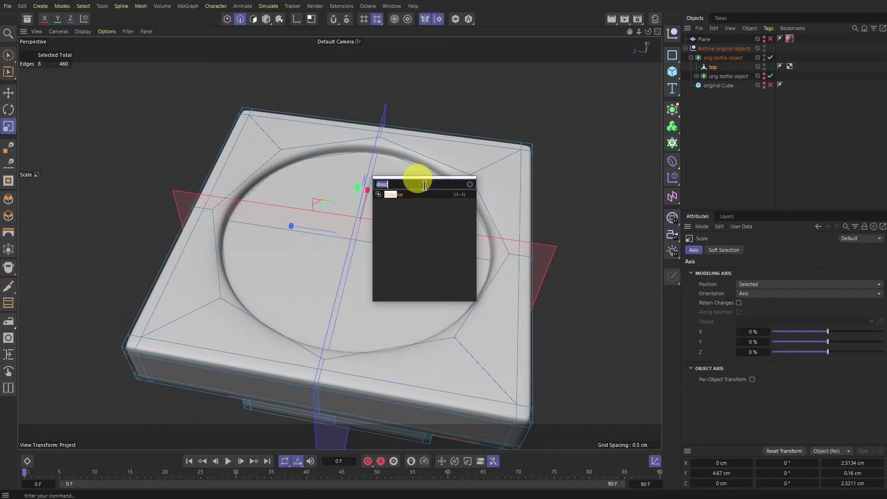
pyautogui.write('selection')
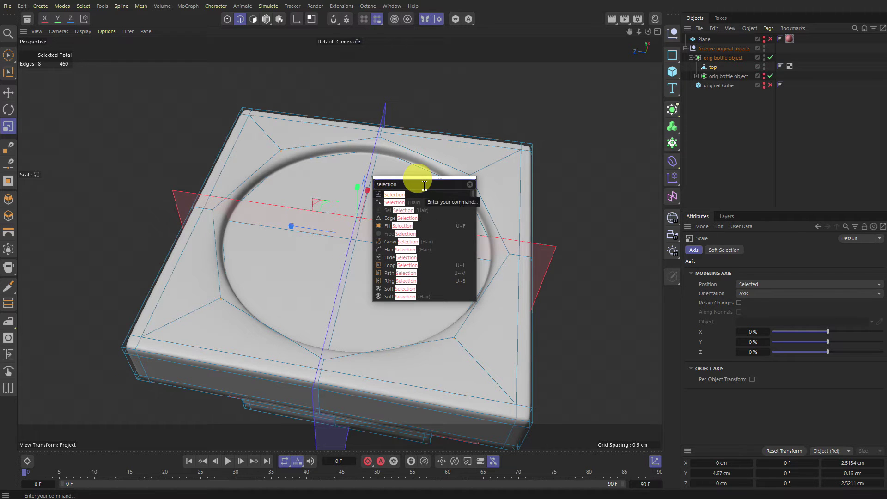
pyautogui.click(397, 219)
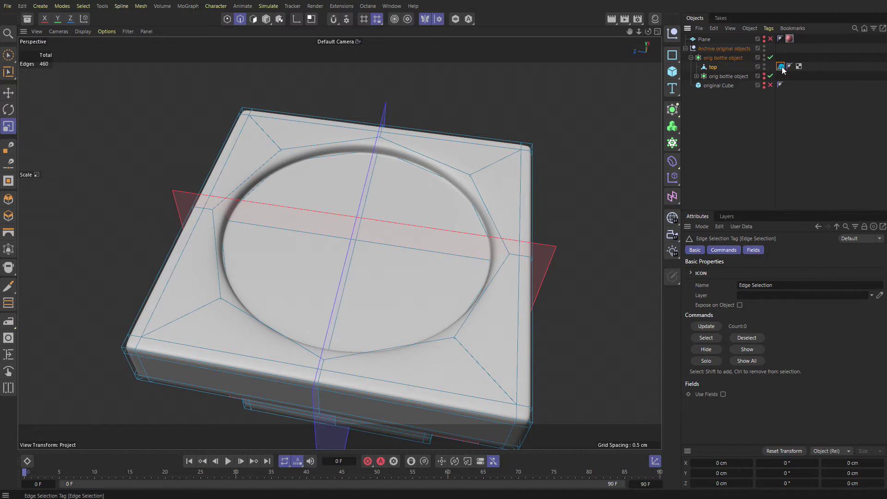
pyautogui.click(499, 205)
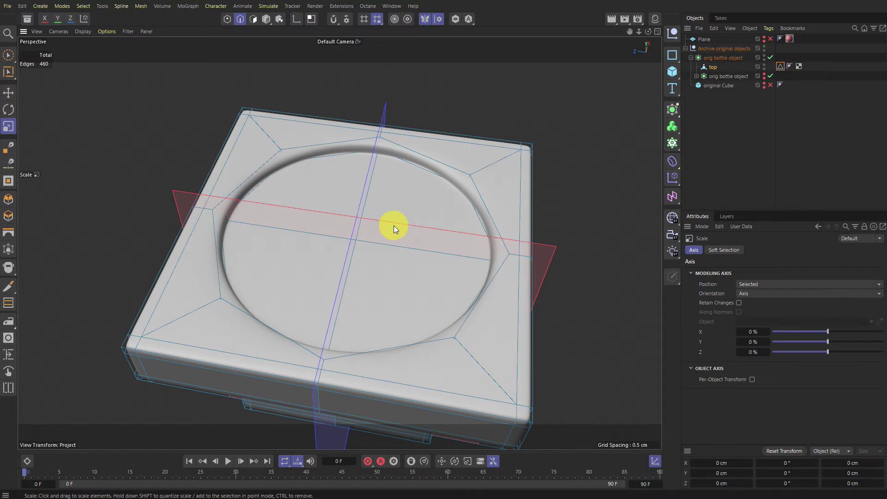
# Turn off the subdivision surface and delete the empty Edge Selection tag from the top object
pyautogui.click(707, 68)
pyautogui.press('q')
pyautogui.click(779, 67)
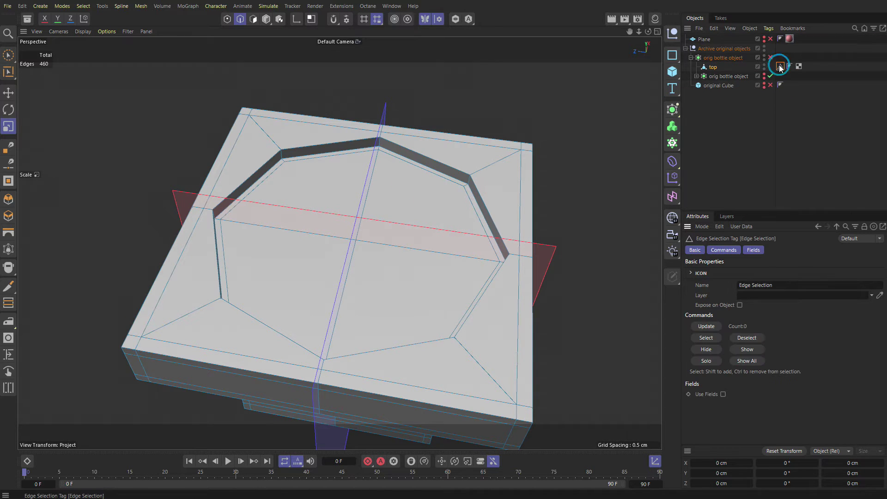
pyautogui.press('Delete')
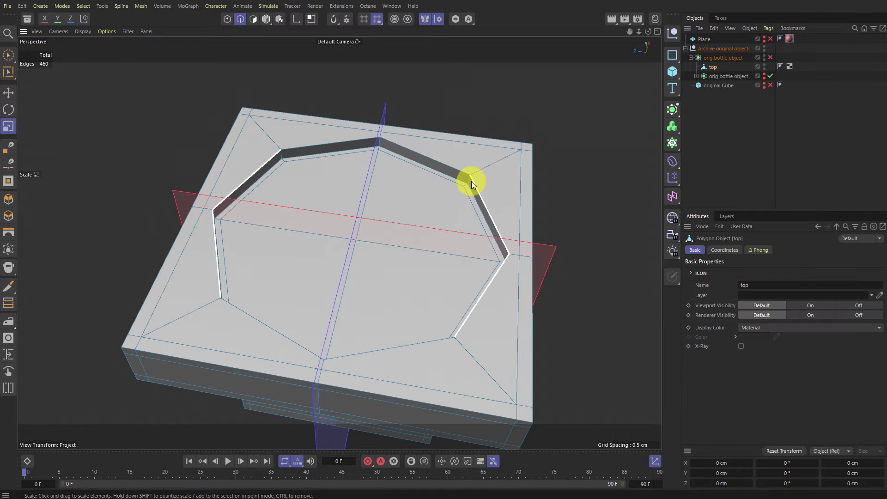
# Symmetrize the recess's corner edge selection and store it in an Edge Selection tag, testing the tag's recall
pyautogui.click(83, 6)
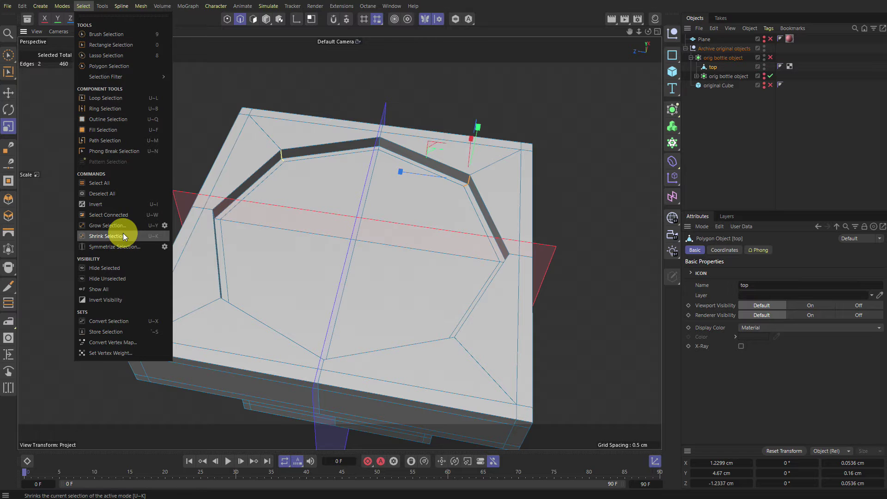
pyautogui.click(122, 246)
pyautogui.click(83, 6)
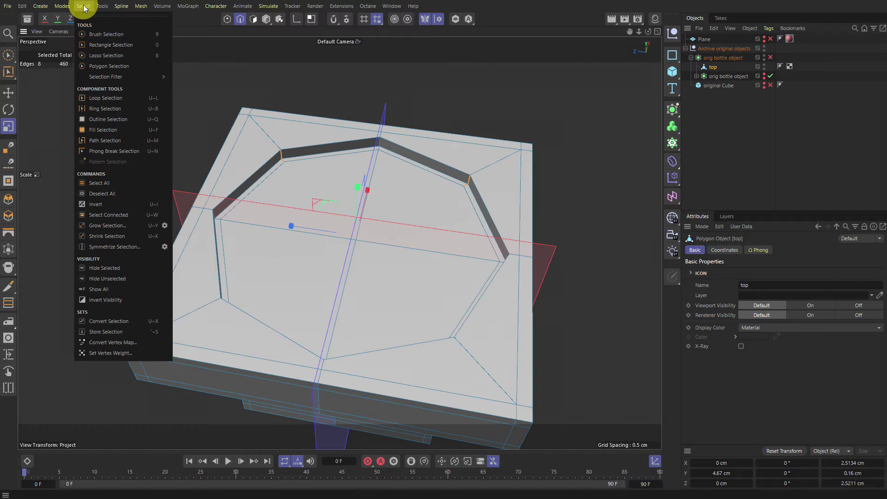
pyautogui.click(115, 331)
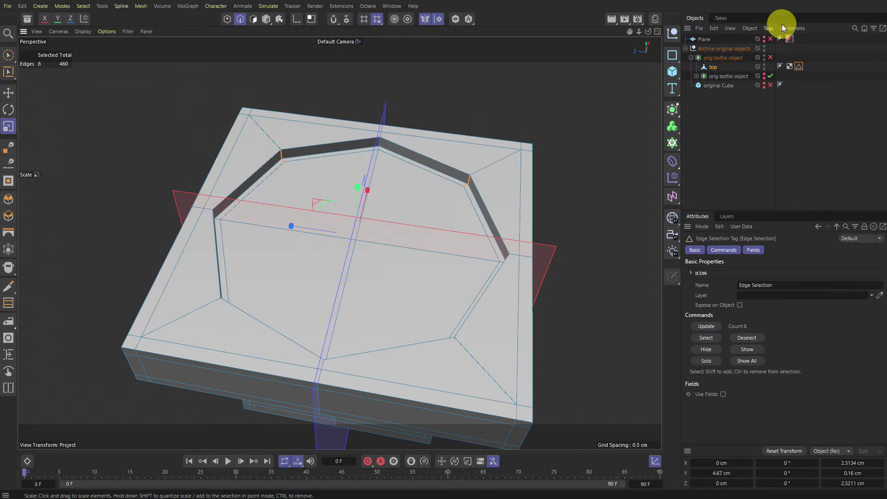
pyautogui.click(482, 168)
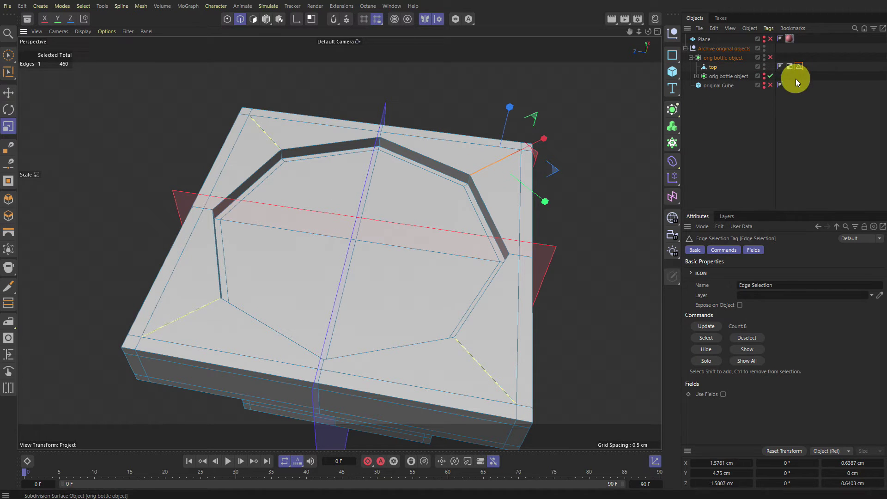
pyautogui.doubleClick(796, 66)
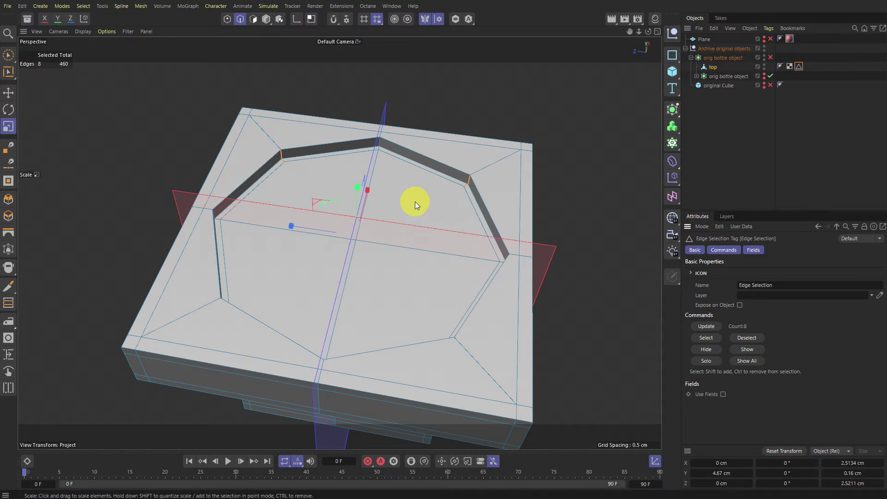
# Select the recess's wall polygons and the narrow floor border with Loop Selection in polygon mode
pyautogui.keyDown('alt'); pyautogui.moveTo(415, 202); pyautogui.dragTo(392, 267); pyautogui.keyUp('alt')
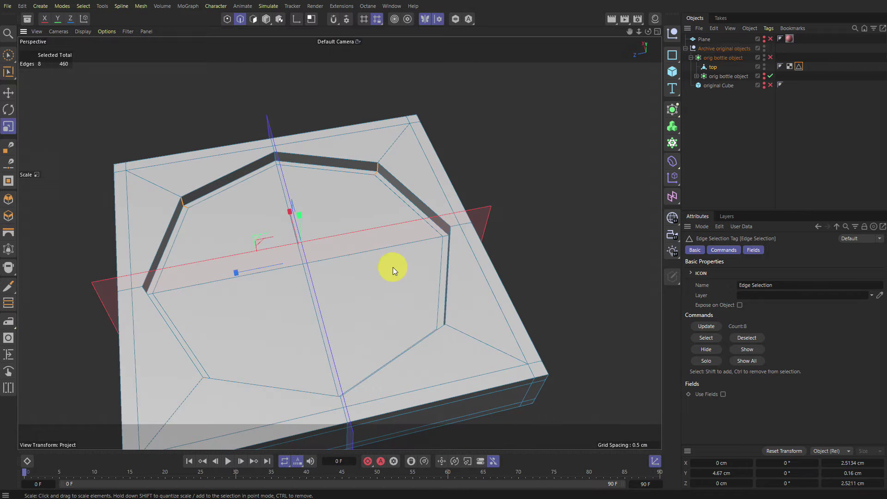
pyautogui.keyDown('alt'); pyautogui.moveTo(392, 267); pyautogui.dragTo(416, 237, button='middle'); pyautogui.keyUp('alt')
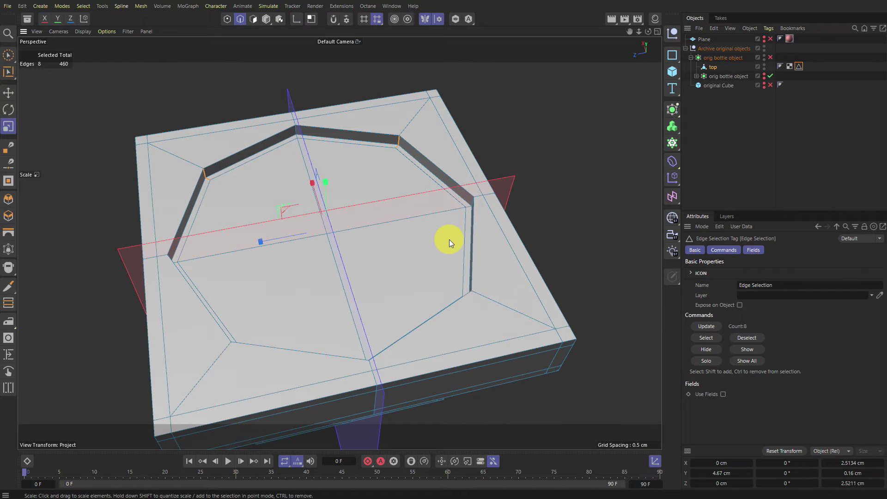
pyautogui.press('u')
pyautogui.press('l')
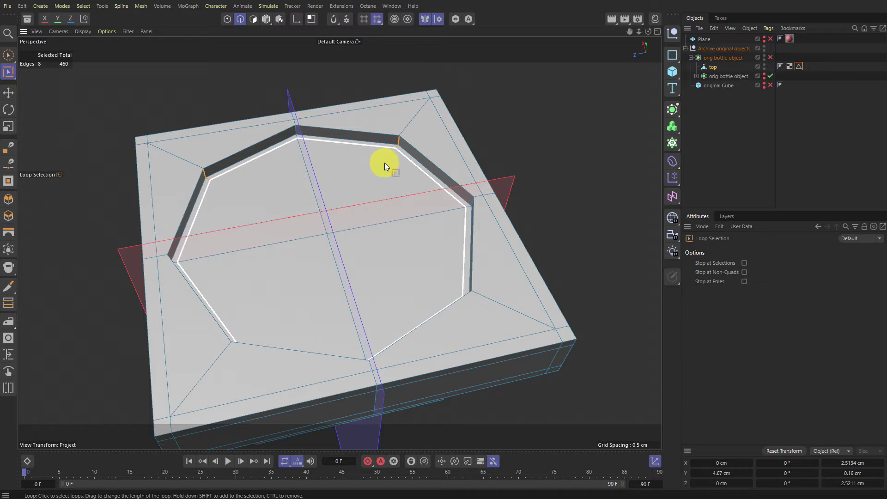
pyautogui.press('Return')
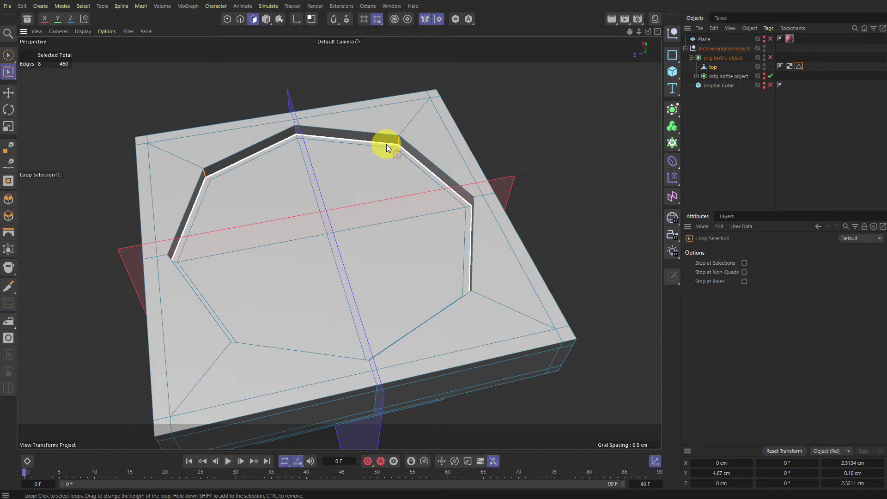
pyautogui.click(397, 137)
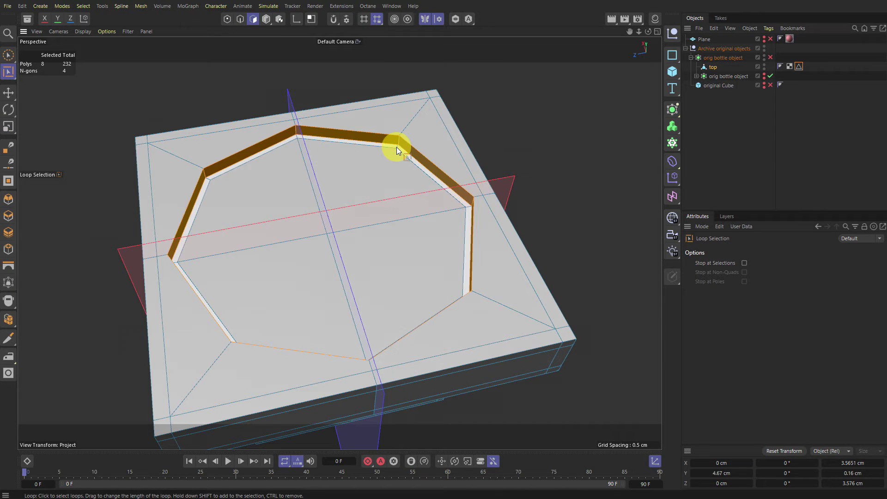
pyautogui.keyDown('shift'); pyautogui.click(396, 147); pyautogui.keyUp('shift')
# Scale the selected polygon loops inward to about 2.26 by 2.27 cm, fine-tuning them in the top view
pyautogui.press('t')
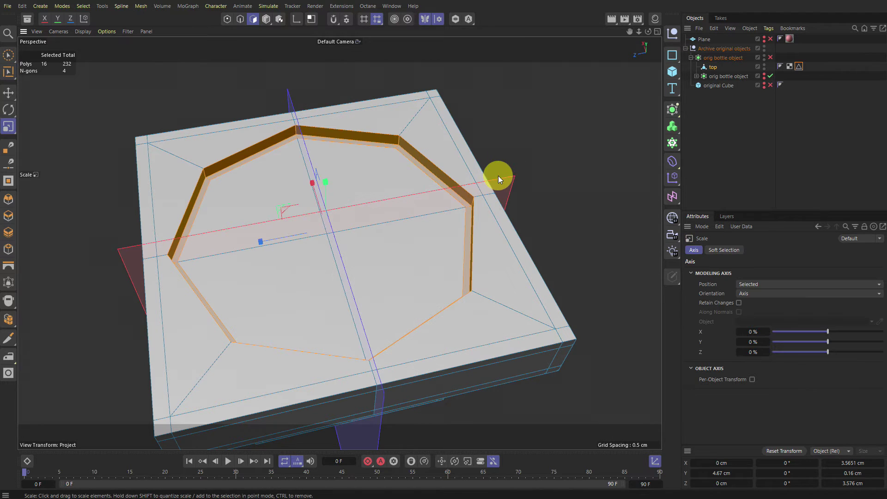
pyautogui.moveTo(333, 170)
pyautogui.keyDown('alt'); pyautogui.mouseDown()
pyautogui.moveTo(306, 201)
pyautogui.moveTo(258, 216)
pyautogui.moveTo(163, 225)
pyautogui.moveTo(181, 231)
pyautogui.moveTo(134, 244)
pyautogui.mouseUp(); pyautogui.keyUp('alt')
pyautogui.press('F5')
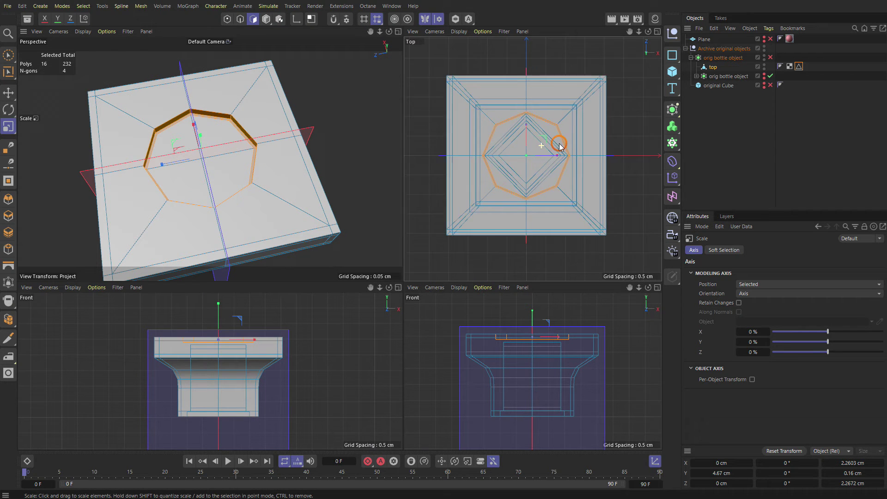
pyautogui.scroll(5, 504, 158)
pyautogui.moveTo(531, 145); pyautogui.dragTo(532, 166)
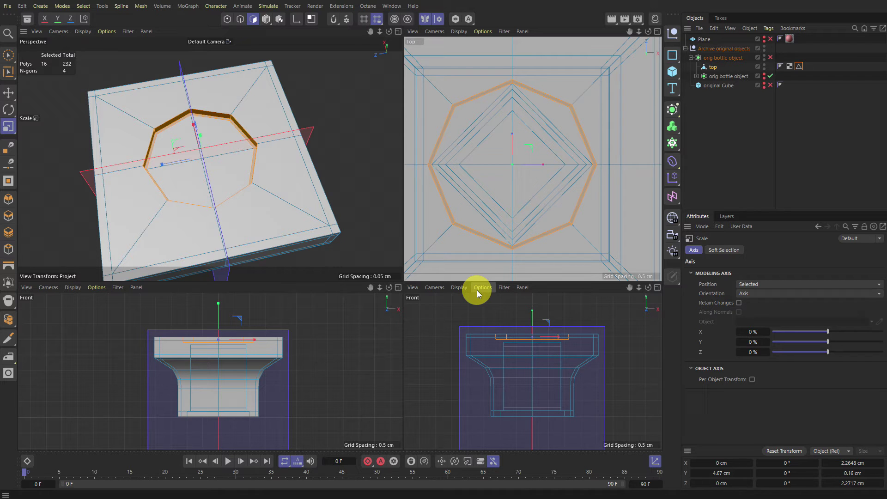
pyautogui.middleClick(322, 107)
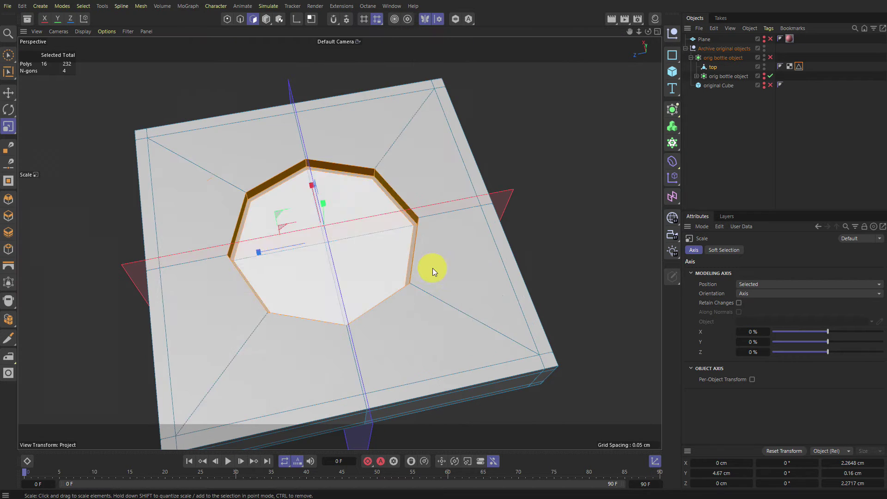
pyautogui.keyDown('alt'); pyautogui.moveTo(474, 363); pyautogui.dragTo(397, 150); pyautogui.keyUp('alt')
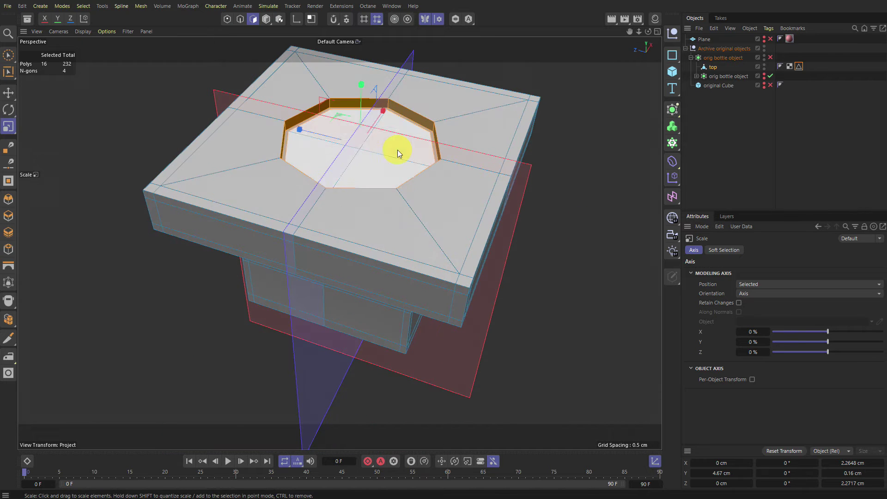
# Switch to edge mode with the Move tool and turn the subdivision surface of the orig bottle object back on
pyautogui.press('Return')
pyautogui.press('e')
pyautogui.press('Return')
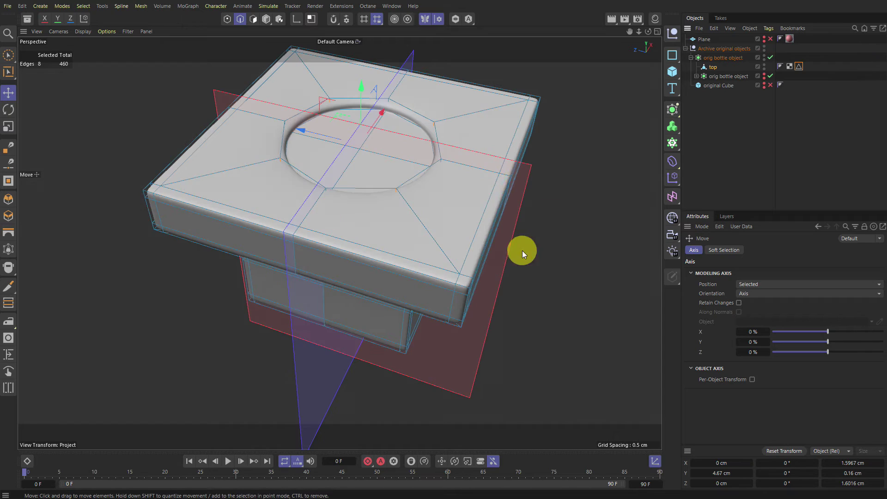
pyautogui.keyDown('alt'); pyautogui.moveTo(522, 251); pyautogui.dragTo(472, 303); pyautogui.keyUp('alt')
pyautogui.keyDown('alt'); pyautogui.moveTo(469, 272); pyautogui.dragTo(418, 259, button='middle'); pyautogui.keyUp('alt')
pyautogui.keyDown('alt'); pyautogui.moveTo(418, 256); pyautogui.dragTo(395, 174, button='right'); pyautogui.keyUp('alt')
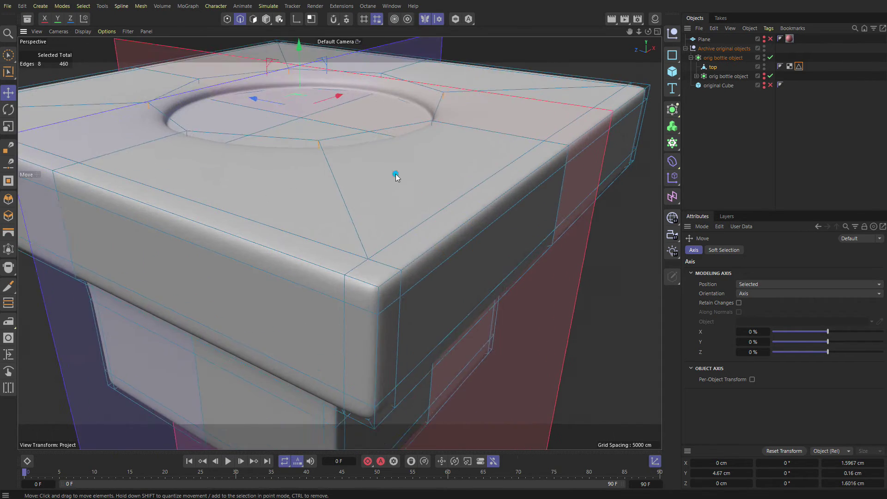
pyautogui.keyDown('alt'); pyautogui.moveTo(396, 175); pyautogui.dragTo(389, 238); pyautogui.keyUp('alt')
pyautogui.keyDown('alt'); pyautogui.moveTo(273, 106); pyautogui.dragTo(363, 208, button='middle'); pyautogui.keyUp('alt')
pyautogui.keyDown('alt'); pyautogui.moveTo(364, 208); pyautogui.dragTo(403, 172); pyautogui.keyUp('alt')
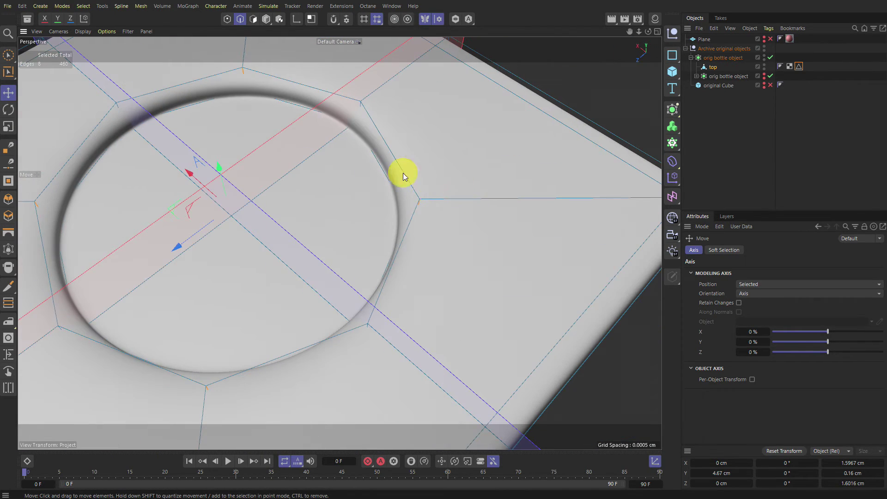
# Try a loop cut at about 93.8% offset close beside the corner of the round recess
pyautogui.press('k')
pyautogui.press('l')
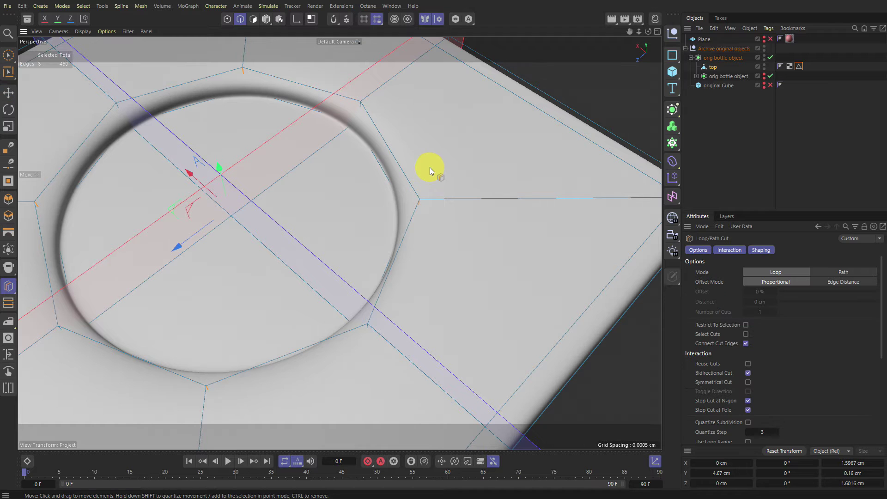
pyautogui.click(414, 196)
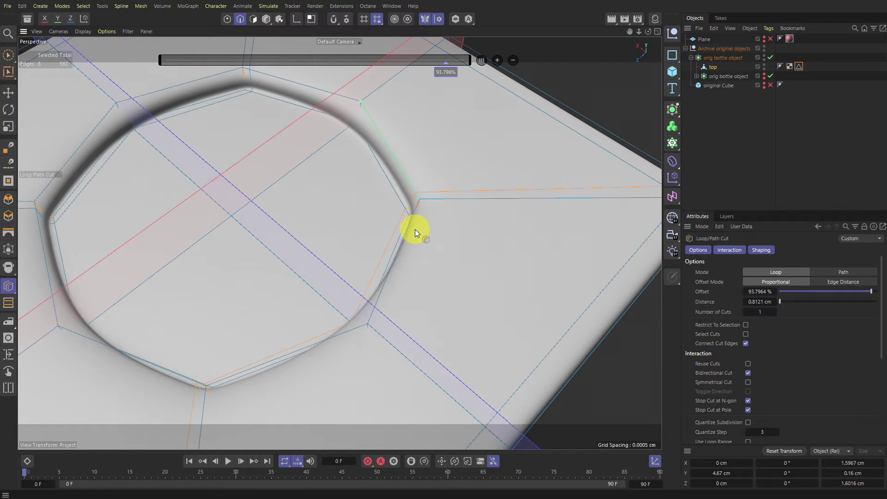
pyautogui.keyDown('alt'); pyautogui.moveTo(412, 230); pyautogui.dragTo(441, 204); pyautogui.keyUp('alt')
pyautogui.keyDown('alt'); pyautogui.moveTo(519, 177); pyautogui.dragTo(466, 192); pyautogui.keyUp('alt')
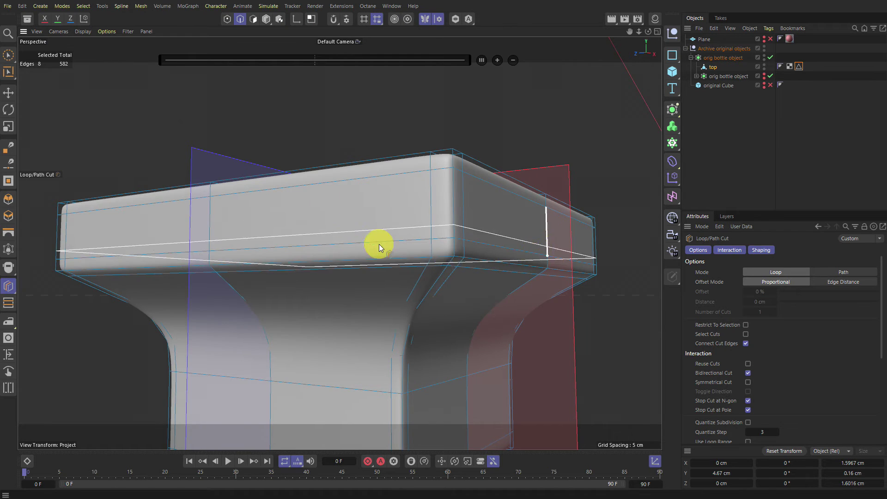
pyautogui.keyDown('alt'); pyautogui.moveTo(378, 244); pyautogui.dragTo(357, 193); pyautogui.keyUp('alt')
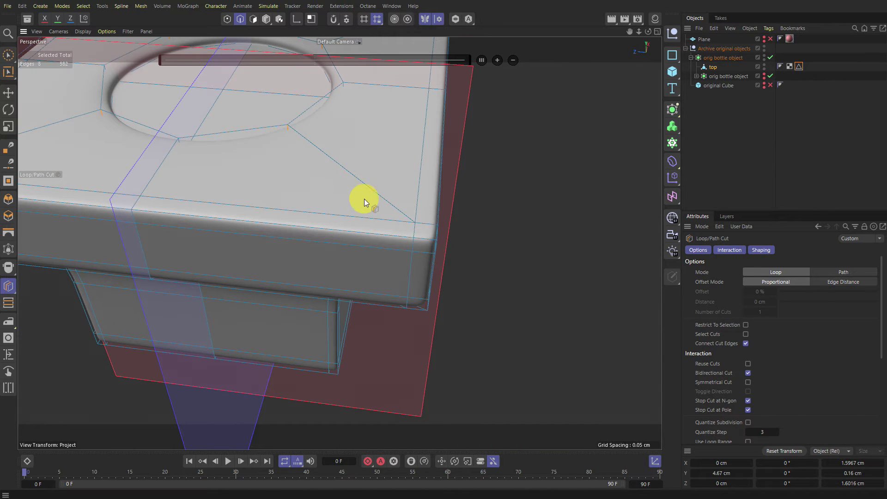
# Use Line Cut to extend the top face's diagonal edge out to the slab's outer corner
pyautogui.press('e')
pyautogui.press('k')
pyautogui.press('k')
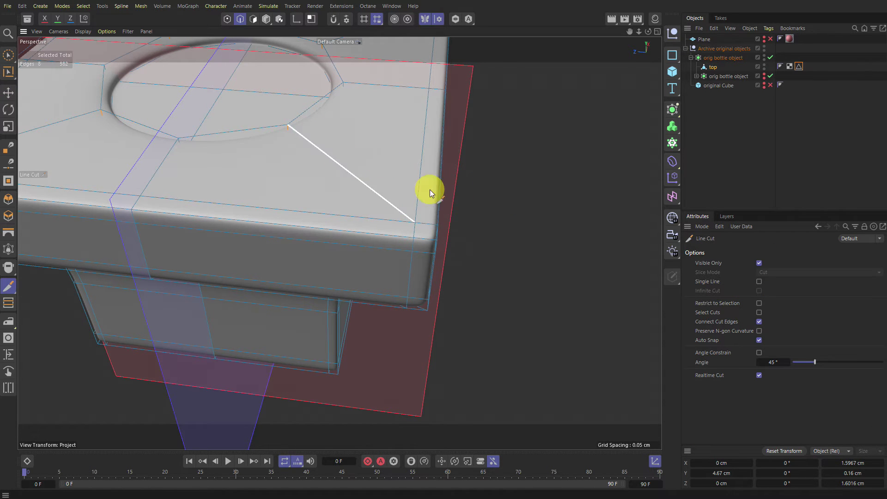
pyautogui.keyDown('alt'); pyautogui.moveTo(414, 221); pyautogui.dragTo(396, 221); pyautogui.keyUp('alt')
pyautogui.keyDown('alt'); pyautogui.moveTo(395, 222); pyautogui.dragTo(435, 221, button='right'); pyautogui.keyUp('alt')
pyautogui.click(426, 226)
pyautogui.moveTo(425, 226); pyautogui.dragTo(456, 269)
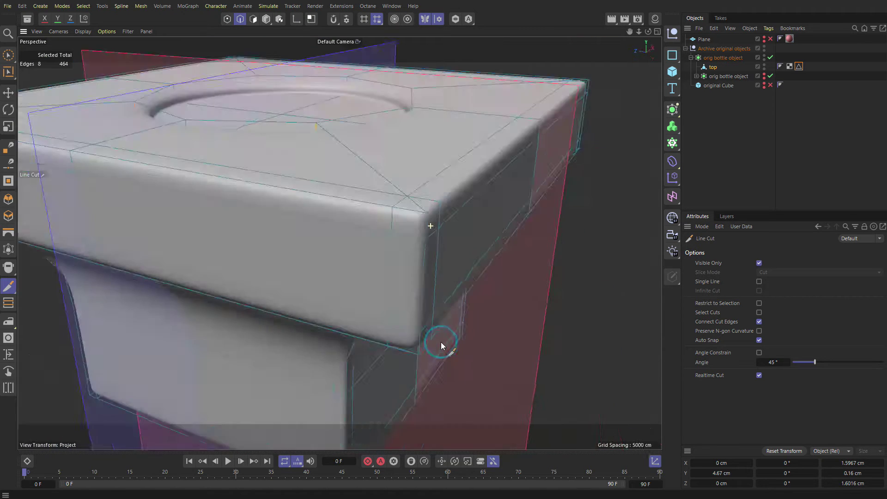
# Line-cut a diagonal edge from the inner border corner to the outer corner of the stem's bottom face
pyautogui.keyDown('alt'); pyautogui.moveTo(441, 342); pyautogui.dragTo(435, 311); pyautogui.keyUp('alt')
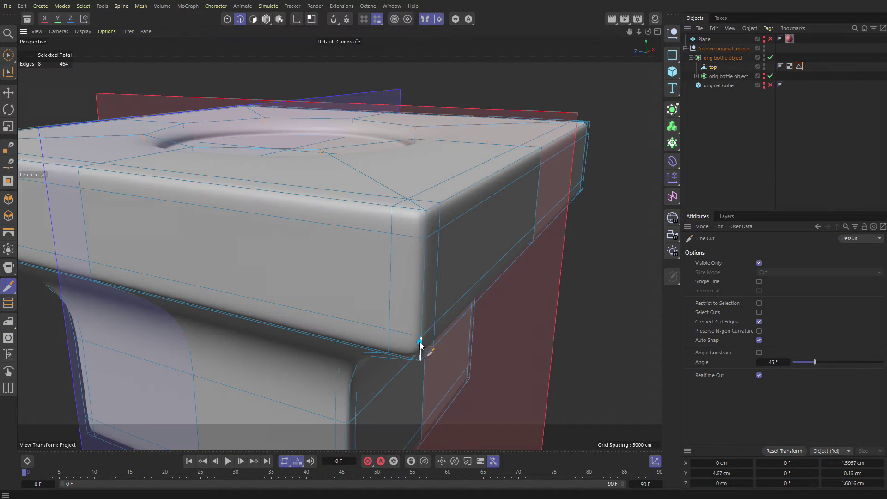
pyautogui.keyDown('alt'); pyautogui.moveTo(420, 342); pyautogui.dragTo(356, 256); pyautogui.keyUp('alt')
pyautogui.keyDown('alt'); pyautogui.moveTo(356, 256); pyautogui.dragTo(371, 187, button='middle'); pyautogui.keyUp('alt')
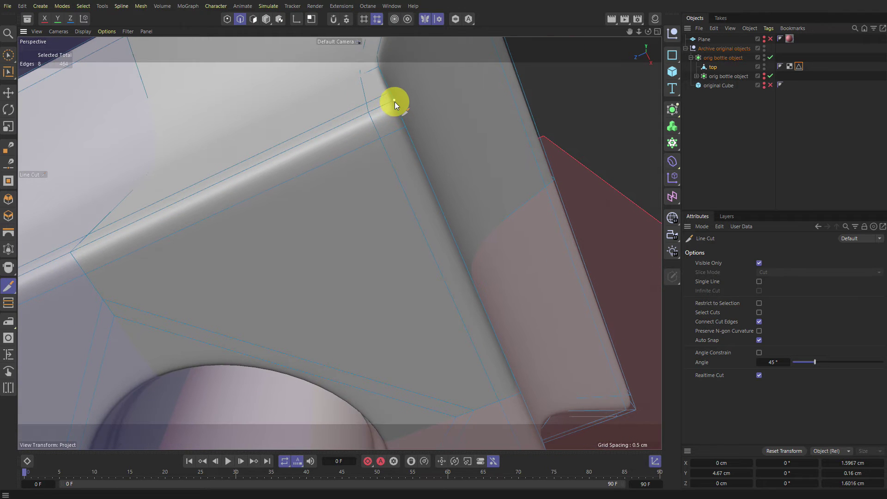
pyautogui.click(393, 100)
pyautogui.press('Escape')
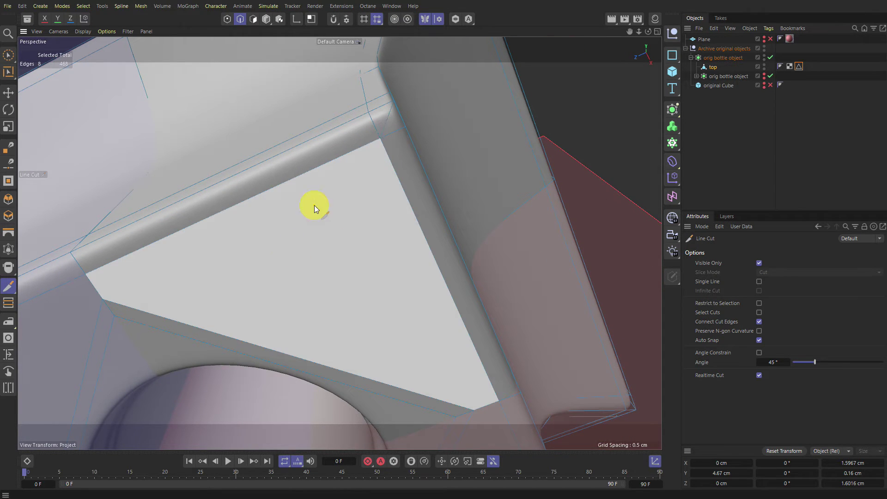
# Add a loop cut at 50% offset down the middle of the square opening's side walls in the underside
pyautogui.keyDown('alt'); pyautogui.moveTo(317, 324); pyautogui.dragTo(337, 267, button='middle'); pyautogui.keyUp('alt')
pyautogui.keyDown('alt'); pyautogui.moveTo(337, 267); pyautogui.dragTo(368, 190); pyautogui.keyUp('alt')
pyautogui.keyDown('alt'); pyautogui.moveTo(368, 190); pyautogui.dragTo(335, 266, button='right'); pyautogui.keyUp('alt')
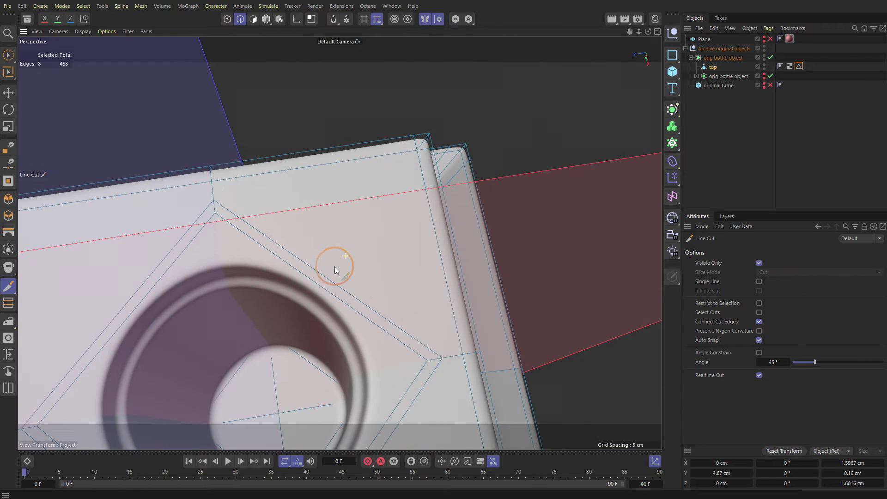
pyautogui.press('k')
pyautogui.press('l')
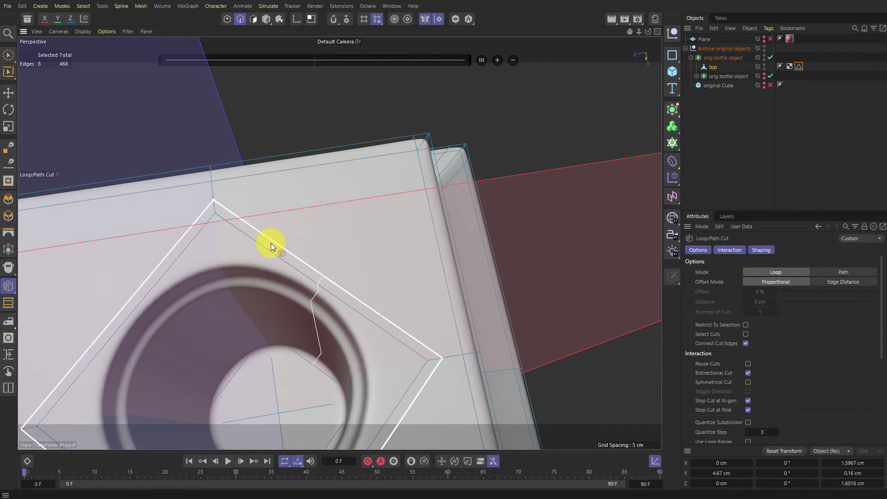
pyautogui.click(322, 277)
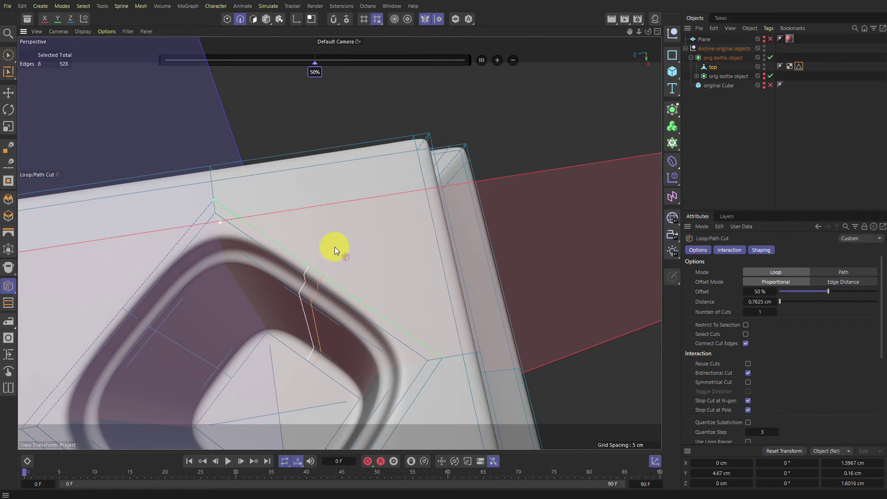
pyautogui.keyDown('alt'); pyautogui.moveTo(333, 246); pyautogui.dragTo(113, 224); pyautogui.keyUp('alt')
pyautogui.keyDown('alt'); pyautogui.moveTo(448, 217); pyautogui.dragTo(417, 167); pyautogui.keyUp('alt')
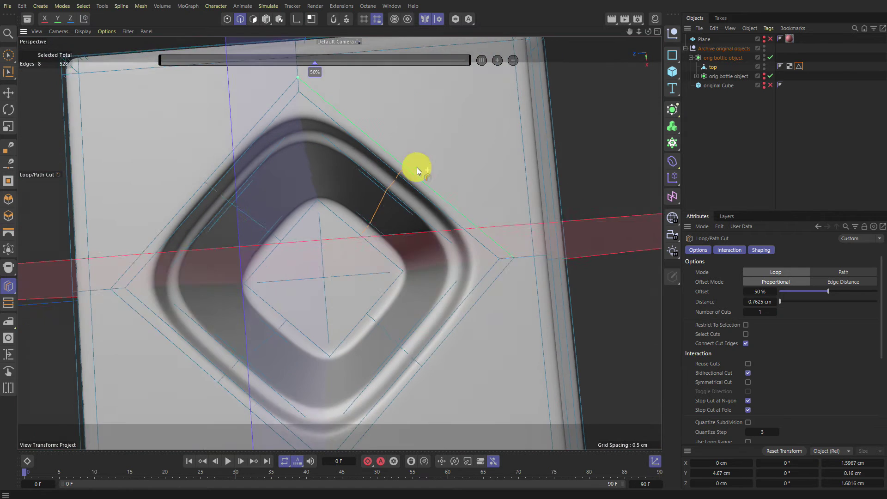
pyautogui.keyDown('alt'); pyautogui.moveTo(340, 243); pyautogui.dragTo(374, 245); pyautogui.keyUp('alt')
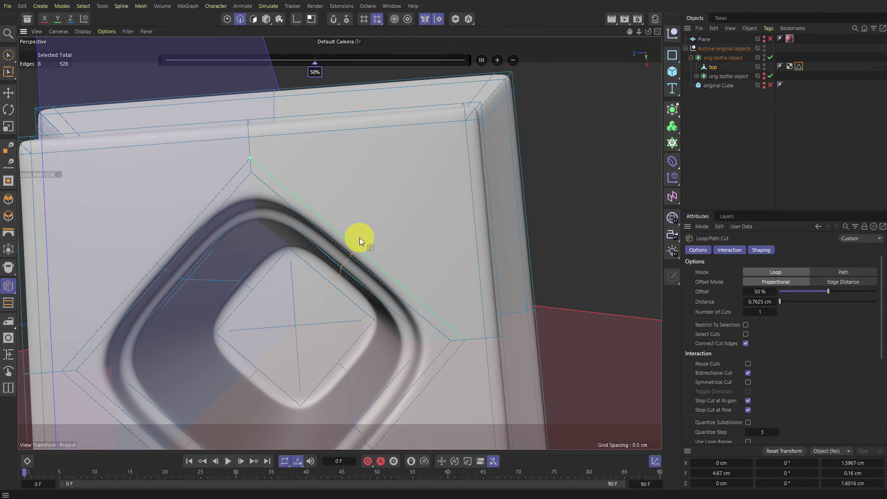
# Line-cut an edge from the new midpoint on the opening's side to the corner of the bottom face
pyautogui.press('k')
pyautogui.press('k')
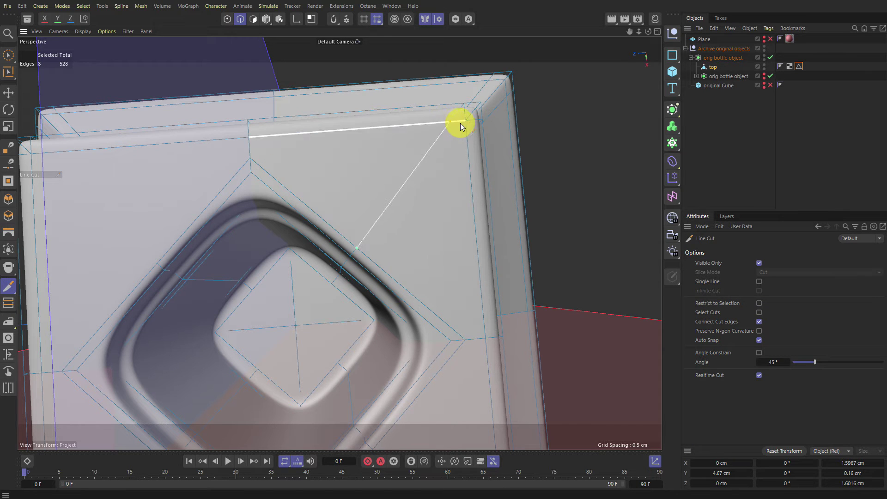
pyautogui.click(464, 122)
pyautogui.keyDown('alt'); pyautogui.moveTo(458, 138); pyautogui.dragTo(436, 192); pyautogui.keyUp('alt')
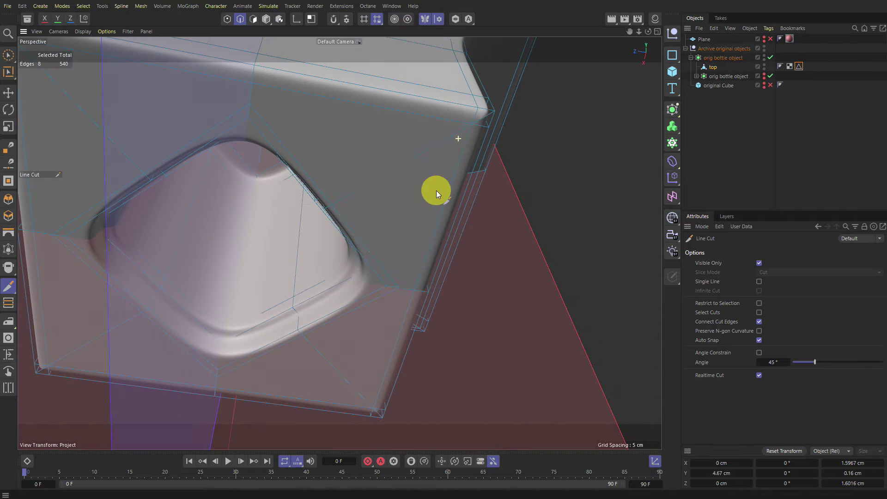
pyautogui.keyDown('alt'); pyautogui.moveTo(465, 99); pyautogui.dragTo(387, 221, button='middle'); pyautogui.keyUp('alt')
pyautogui.keyDown('alt'); pyautogui.moveTo(387, 222); pyautogui.dragTo(328, 199); pyautogui.keyUp('alt')
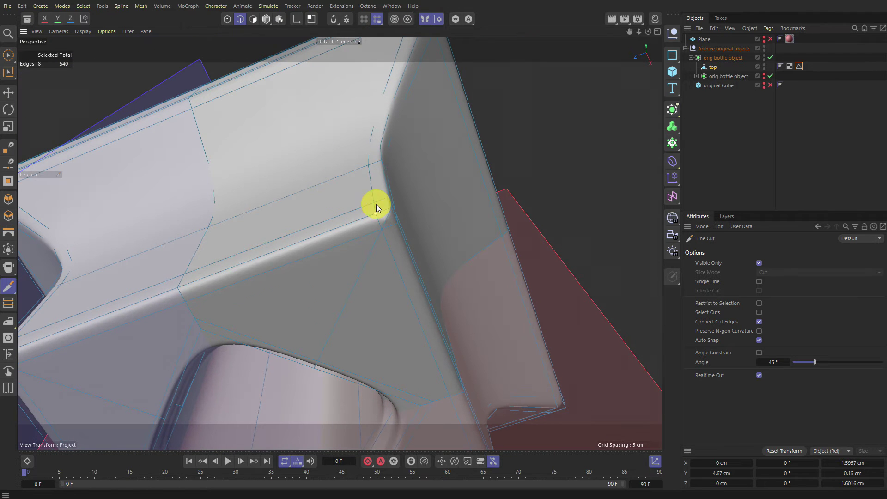
# Select the supporting edge loops on both sides of the outer vertical corners and dissolve them
pyautogui.press('e')
pyautogui.doubleClick(373, 180)
pyautogui.keyDown('alt'); pyautogui.moveTo(346, 197); pyautogui.dragTo(379, 215); pyautogui.keyUp('alt')
pyautogui.keyDown('shift'); pyautogui.doubleClick(381, 219); pyautogui.keyUp('shift')
pyautogui.keyDown('alt'); pyautogui.moveTo(378, 128); pyautogui.dragTo(364, 193); pyautogui.keyUp('alt')
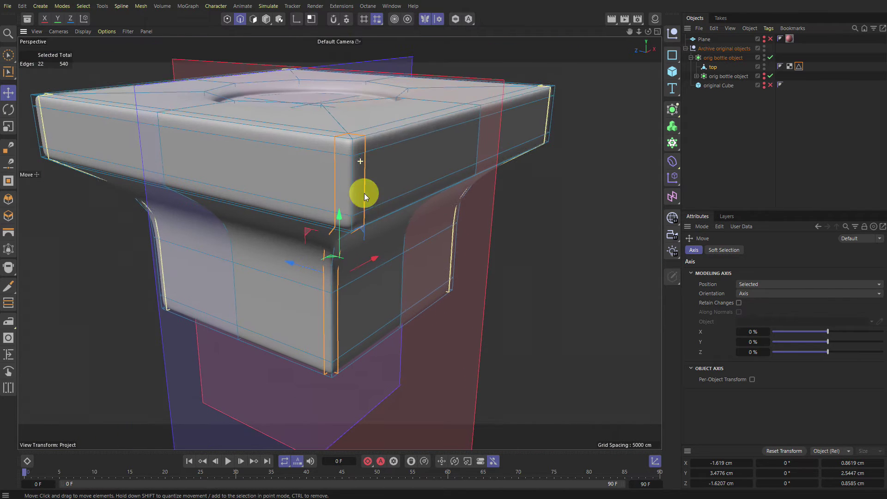
pyautogui.hotkey('shift', 'c')
pyautogui.write('disso')
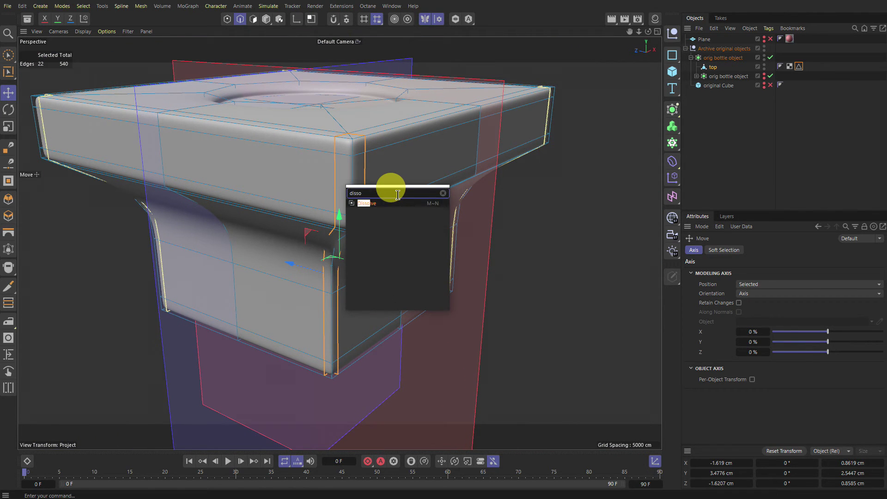
pyautogui.press('Return')
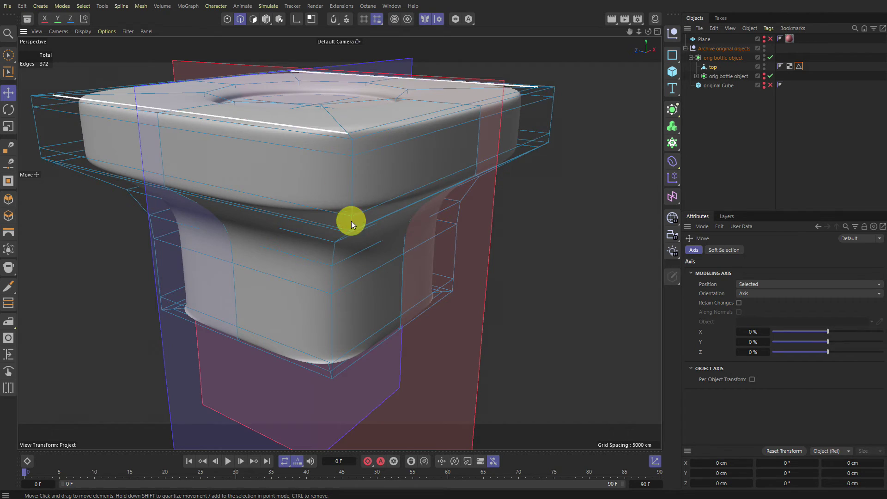
# Run Optimize on the top mesh to clean up the underside corners after dissolving the loops
pyautogui.keyDown('alt'); pyautogui.moveTo(350, 220); pyautogui.dragTo(360, 103); pyautogui.keyUp('alt')
pyautogui.scroll(10, 329, 360)
pyautogui.keyDown('alt'); pyautogui.moveTo(269, 383); pyautogui.dragTo(297, 236, button='middle'); pyautogui.keyUp('alt')
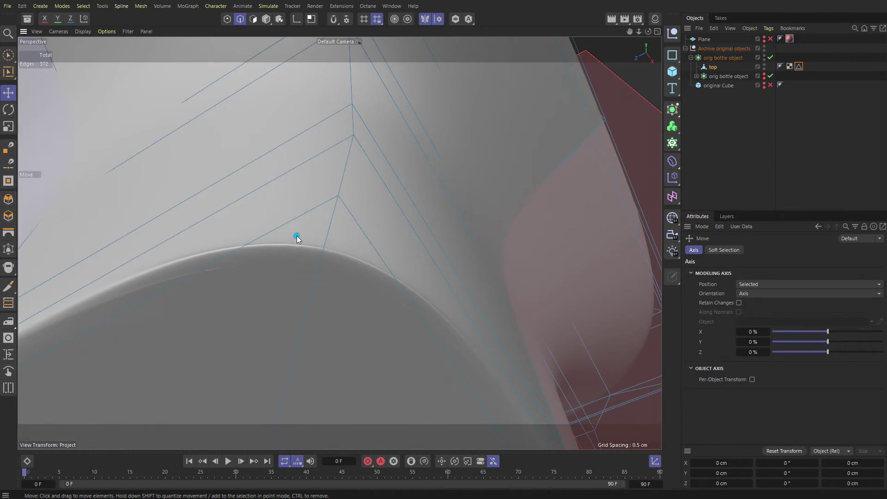
pyautogui.keyDown('alt'); pyautogui.moveTo(289, 231); pyautogui.dragTo(362, 294); pyautogui.keyUp('alt')
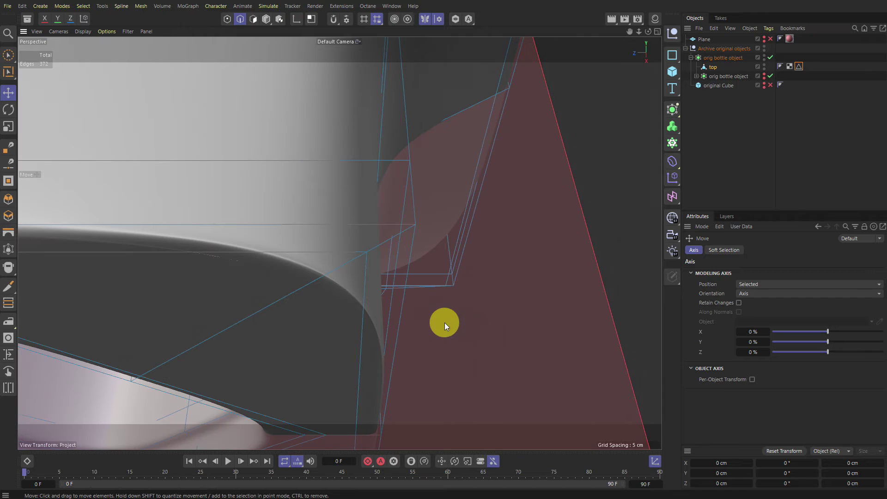
pyautogui.hotkey('shift', 'c')
pyautogui.write('opti')
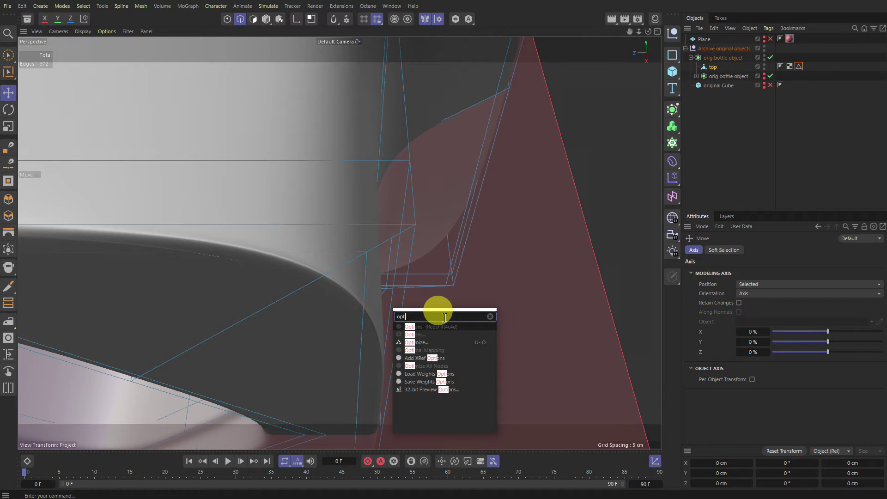
pyautogui.press('Down')
pyautogui.press('Down')
pyautogui.press('Return')
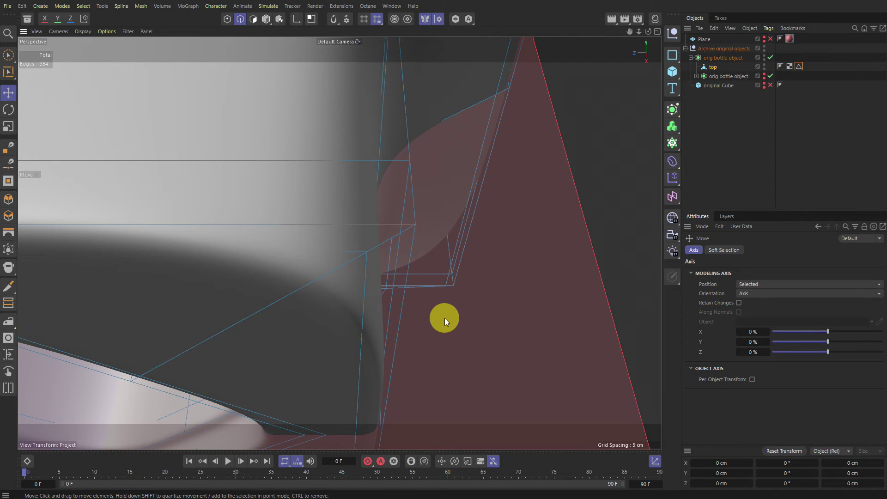
# Examine the subdivided top's rounded corners and surface flow from below, from above and around the underside opening
pyautogui.keyDown('alt'); pyautogui.moveTo(316, 349); pyautogui.dragTo(387, 261, button='middle'); pyautogui.keyUp('alt')
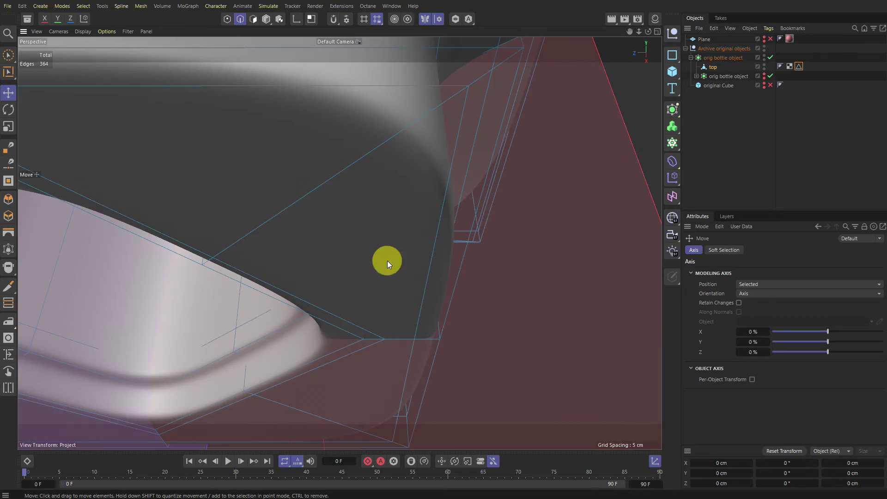
pyautogui.keyDown('alt'); pyautogui.moveTo(380, 273); pyautogui.dragTo(365, 172); pyautogui.keyUp('alt')
pyautogui.keyDown('alt'); pyautogui.moveTo(365, 173); pyautogui.dragTo(386, 261, button='middle'); pyautogui.keyUp('alt')
pyautogui.scroll(-3, 412, 247)
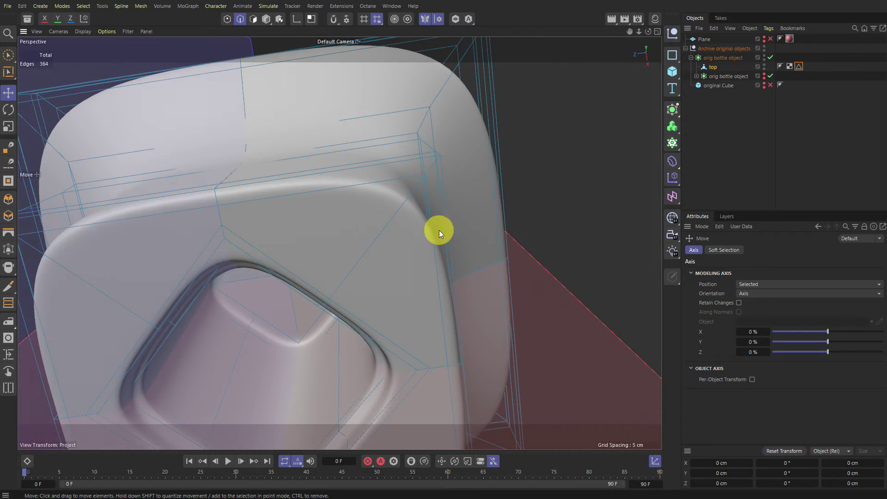
pyautogui.keyDown('alt'); pyautogui.moveTo(407, 269); pyautogui.dragTo(562, 158); pyautogui.keyUp('alt')
pyautogui.keyDown('alt'); pyautogui.moveTo(562, 159); pyautogui.dragTo(466, 254, button='right'); pyautogui.keyUp('alt')
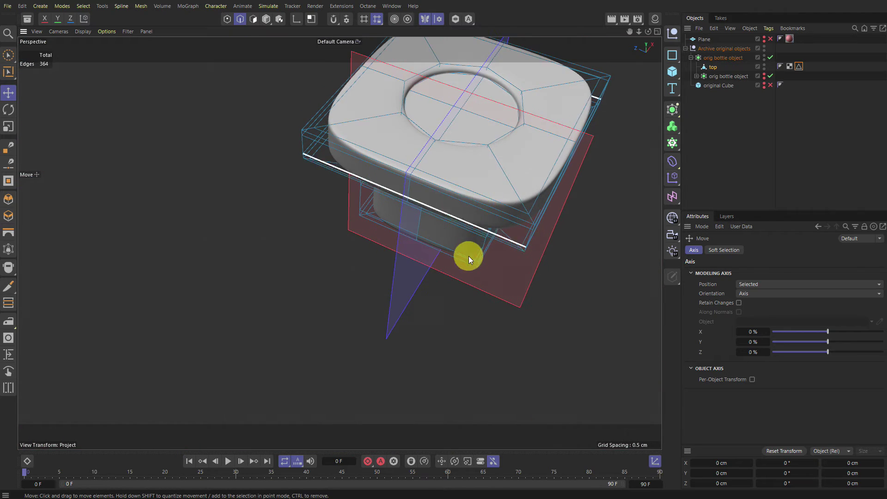
pyautogui.keyDown('alt'); pyautogui.moveTo(467, 254); pyautogui.dragTo(507, 169); pyautogui.keyUp('alt')
pyautogui.keyDown('alt'); pyautogui.moveTo(510, 187); pyautogui.dragTo(439, 221, button='middle'); pyautogui.keyUp('alt')
pyautogui.keyDown('alt'); pyautogui.moveTo(439, 221); pyautogui.dragTo(478, 242, button='right'); pyautogui.keyUp('alt')
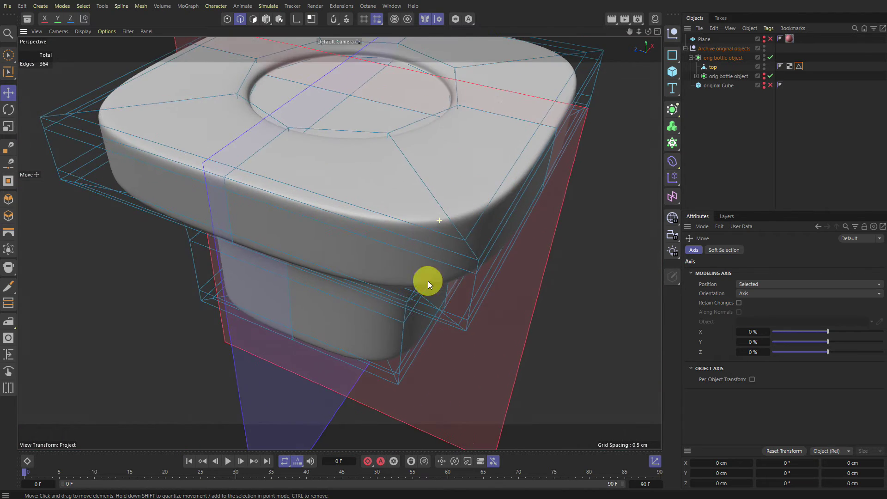
pyautogui.keyDown('alt'); pyautogui.moveTo(395, 320); pyautogui.dragTo(398, 198); pyautogui.keyUp('alt')
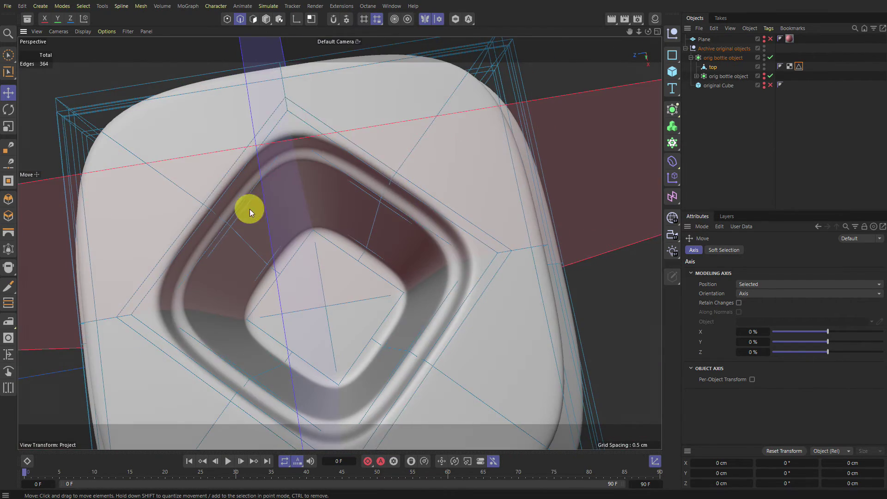
# In edge mode, select the loop-cut edges running down the middle of the underside opening's side walls
pyautogui.press('Return')
pyautogui.keyDown('alt'); pyautogui.moveTo(414, 162); pyautogui.dragTo(403, 178); pyautogui.keyUp('alt')
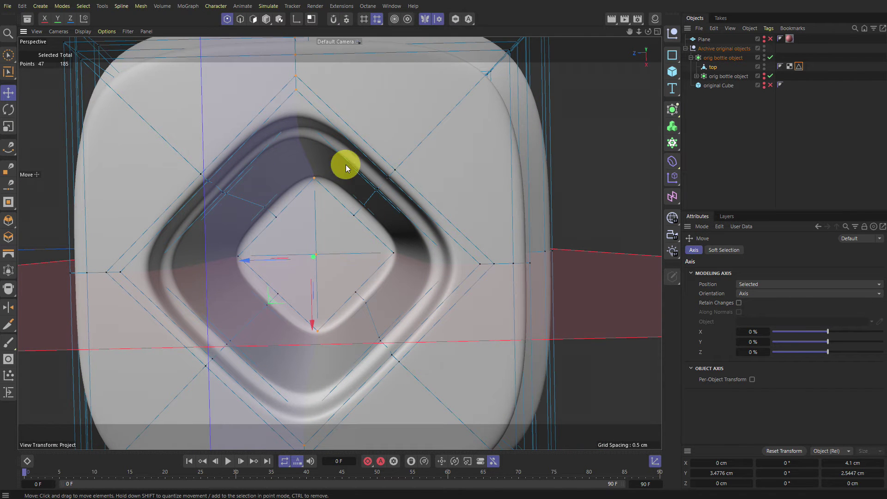
pyautogui.press('Return')
pyautogui.moveTo(330, 137); pyautogui.dragTo(410, 239)
pyautogui.moveTo(335, 149); pyautogui.dragTo(421, 209)
pyautogui.keyDown('alt'); pyautogui.moveTo(421, 209); pyautogui.dragTo(376, 236, button='right'); pyautogui.keyUp('alt')
pyautogui.keyDown('alt'); pyautogui.moveTo(376, 236); pyautogui.dragTo(384, 310); pyautogui.keyUp('alt')
pyautogui.keyDown('alt'); pyautogui.moveTo(399, 196); pyautogui.dragTo(400, 175); pyautogui.keyUp('alt')
pyautogui.keyDown('alt'); pyautogui.moveTo(400, 175); pyautogui.dragTo(416, 186, button='right'); pyautogui.keyUp('alt')
# Refine the selection to the seven mid-wall edges of the opening, undoing the last change and checking it from below
pyautogui.keyDown('ctrl'); pyautogui.moveTo(373, 178); pyautogui.dragTo(464, 224); pyautogui.keyUp('ctrl')
pyautogui.keyDown('alt'); pyautogui.moveTo(401, 214); pyautogui.dragTo(441, 182); pyautogui.keyUp('alt')
pyautogui.keyDown('alt'); pyautogui.moveTo(475, 217); pyautogui.dragTo(468, 256); pyautogui.keyUp('alt')
pyautogui.scroll(-5, 467, 216)
pyautogui.hotkey('ctrl', 'z')
pyautogui.keyDown('alt'); pyautogui.moveTo(405, 234); pyautogui.dragTo(477, 189, button='right'); pyautogui.keyUp('alt')
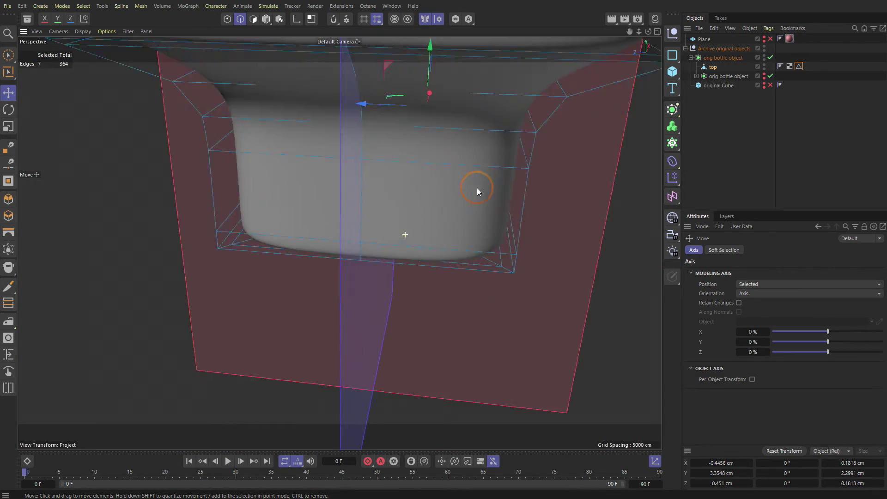
pyautogui.keyDown('alt'); pyautogui.moveTo(445, 236); pyautogui.dragTo(460, 55); pyautogui.keyUp('alt')
pyautogui.keyDown('alt'); pyautogui.moveTo(416, 340); pyautogui.dragTo(407, 277); pyautogui.keyUp('alt')
pyautogui.moveTo(350, 301); pyautogui.dragTo(321, 227)
pyautogui.scroll(-4, 405, 229)
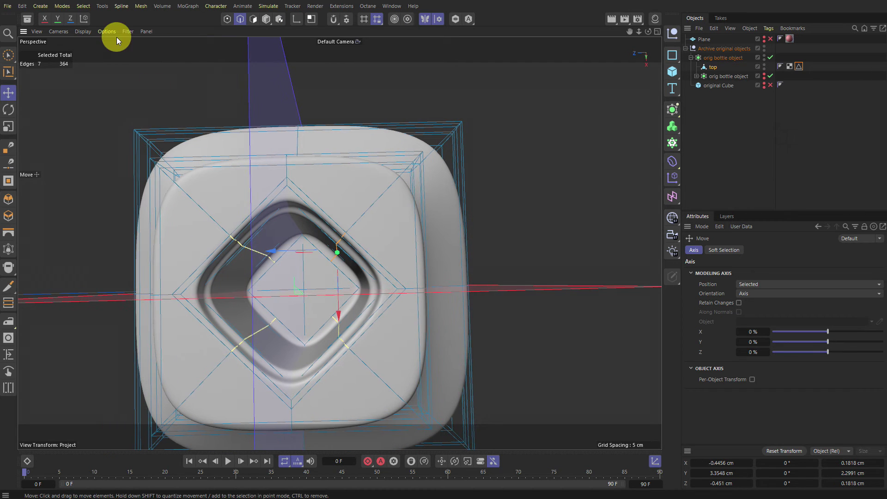
# Symmetrize the mid-wall edge selection and scale it outward to about 1.58 by 1.60 cm, rounding the underside opening
pyautogui.click(83, 6)
pyautogui.click(126, 245)
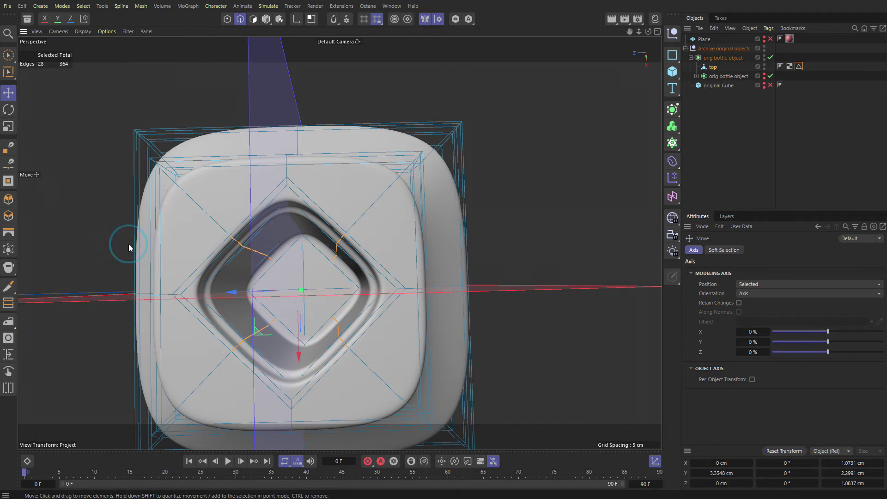
pyautogui.press('t')
pyautogui.moveTo(258, 333); pyautogui.dragTo(438, 294)
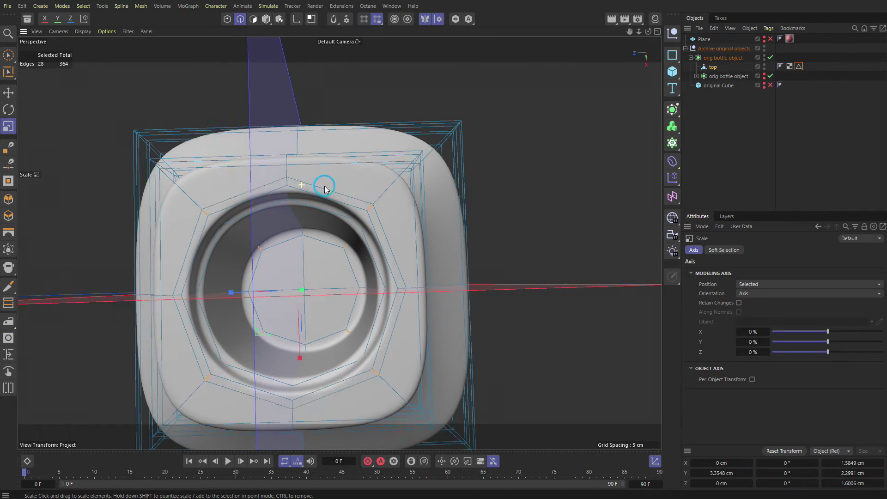
# Add the opening's wall edges on the centre lines to the selection and remove the stray edges on the cap's upper side
pyautogui.keyDown('alt'); pyautogui.moveTo(323, 185); pyautogui.dragTo(192, 234); pyautogui.keyUp('alt')
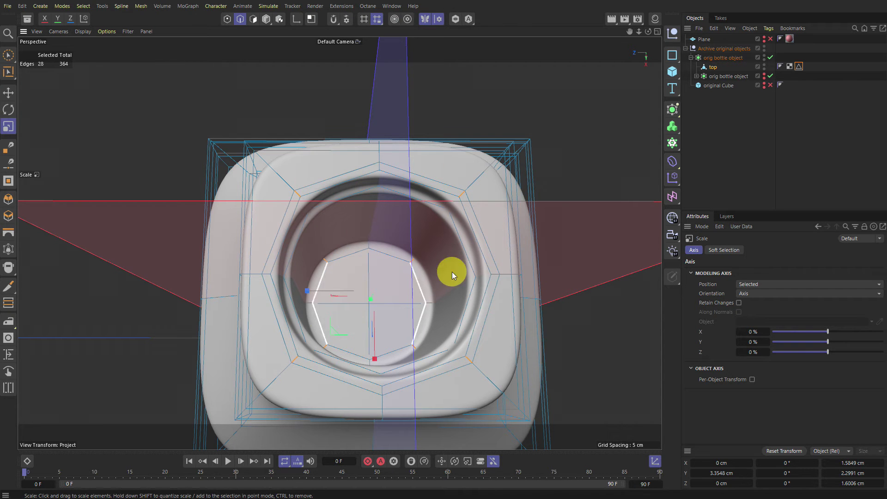
pyautogui.keyDown('alt'); pyautogui.moveTo(451, 271); pyautogui.dragTo(449, 253); pyautogui.keyUp('alt')
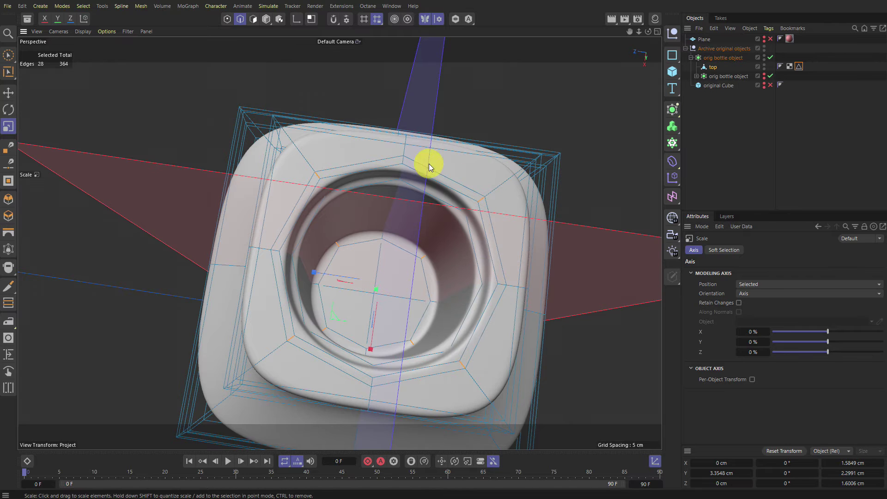
pyautogui.keyDown('alt'); pyautogui.moveTo(396, 171); pyautogui.dragTo(409, 306); pyautogui.keyUp('alt')
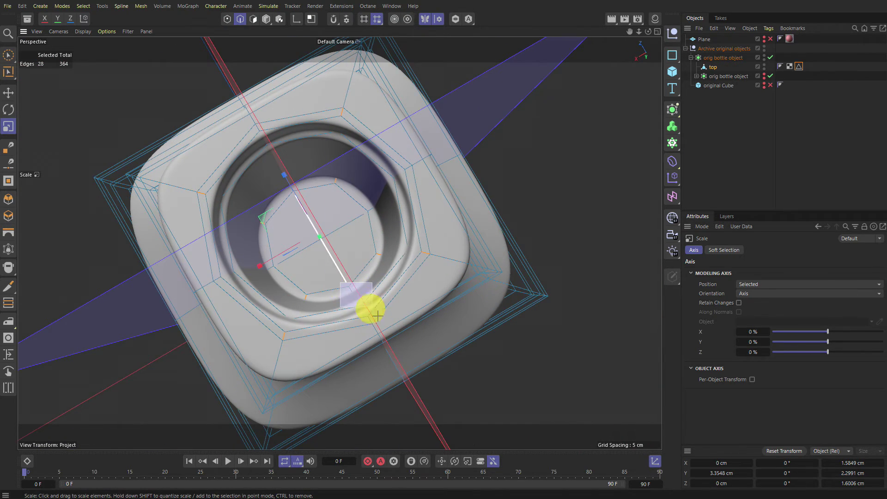
pyautogui.keyDown('shift'); pyautogui.moveTo(338, 276); pyautogui.dragTo(382, 327, button='right'); pyautogui.keyUp('shift')
pyautogui.keyDown('alt'); pyautogui.moveTo(395, 174); pyautogui.dragTo(370, 249); pyautogui.keyUp('alt')
pyautogui.keyDown('shift'); pyautogui.doubleClick(406, 184); pyautogui.keyUp('shift')
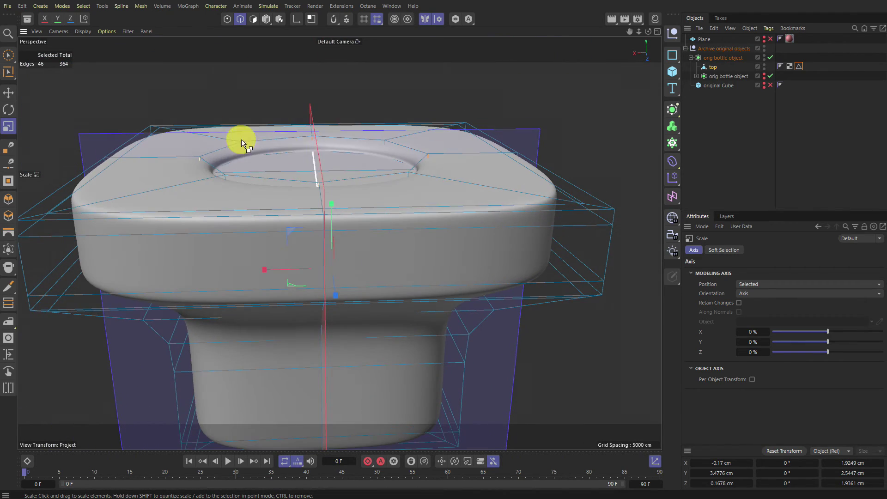
pyautogui.keyDown('ctrl'); pyautogui.moveTo(169, 111); pyautogui.dragTo(457, 197, button='right'); pyautogui.keyUp('ctrl')
pyautogui.keyDown('alt'); pyautogui.moveTo(351, 211); pyautogui.dragTo(427, 241); pyautogui.keyUp('alt')
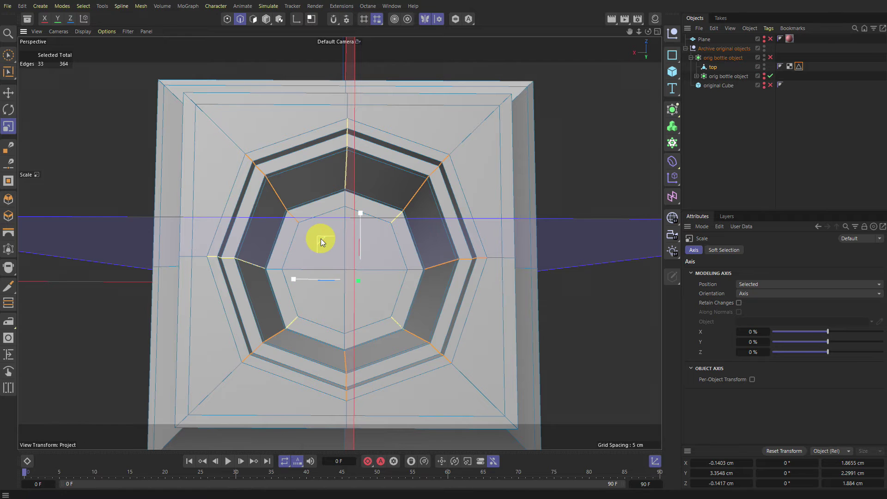
# Try scaling the selected wall edges inward to narrow the underside opening, and undo the attempt
pyautogui.moveTo(320, 239); pyautogui.dragTo(228, 271)
pyautogui.click(228, 270)
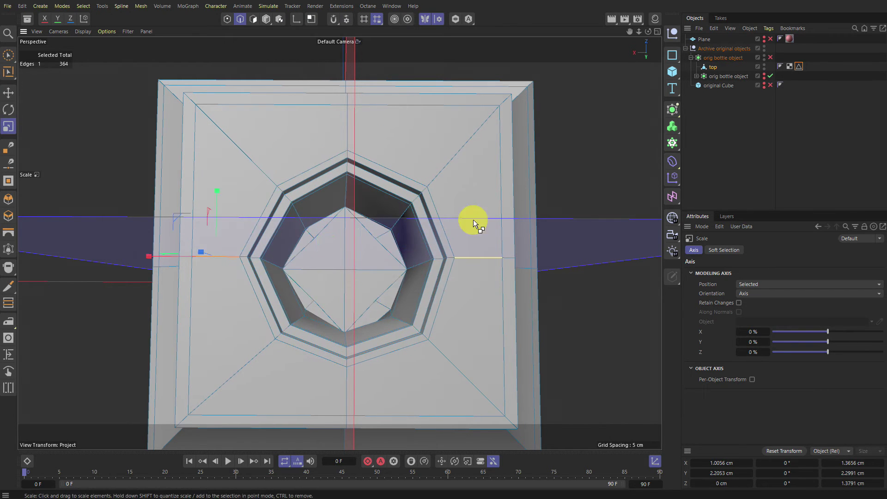
pyautogui.hotkey('ctrl', 'z')
pyautogui.hotkey('ctrl', 'z')
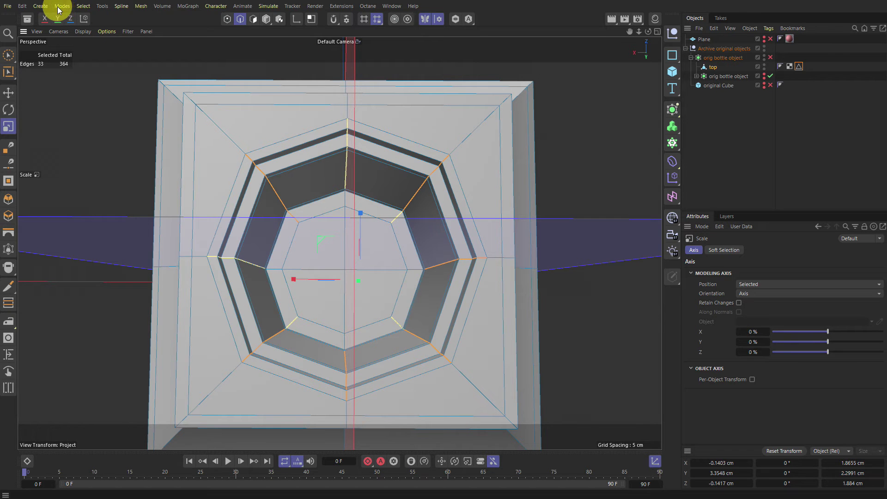
# Symmetrize the wall edge selection and add the edge loop on the opening's inner end face, undoing the trial scale
pyautogui.click(83, 6)
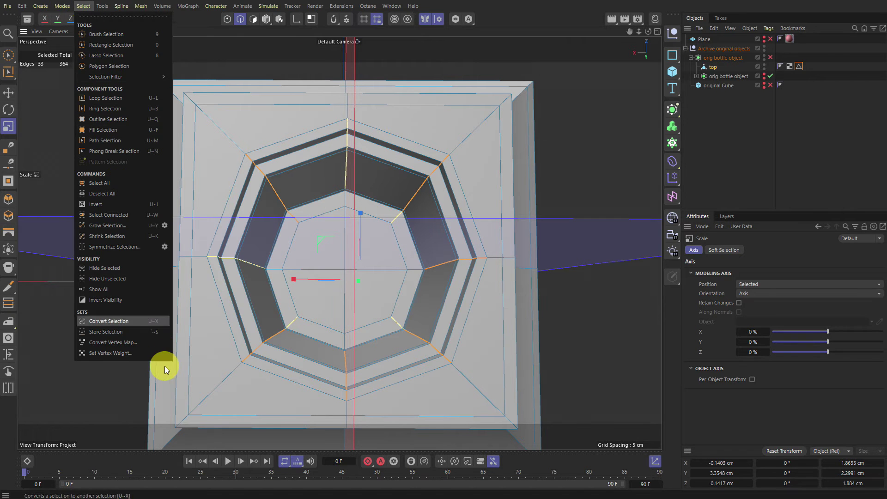
pyautogui.click(138, 247)
pyautogui.moveTo(308, 244)
pyautogui.mouseDown()
pyautogui.moveTo(306, 225)
pyautogui.moveTo(242, 238)
pyautogui.moveTo(380, 233)
pyautogui.moveTo(255, 252)
pyautogui.moveTo(305, 231)
pyautogui.mouseUp()
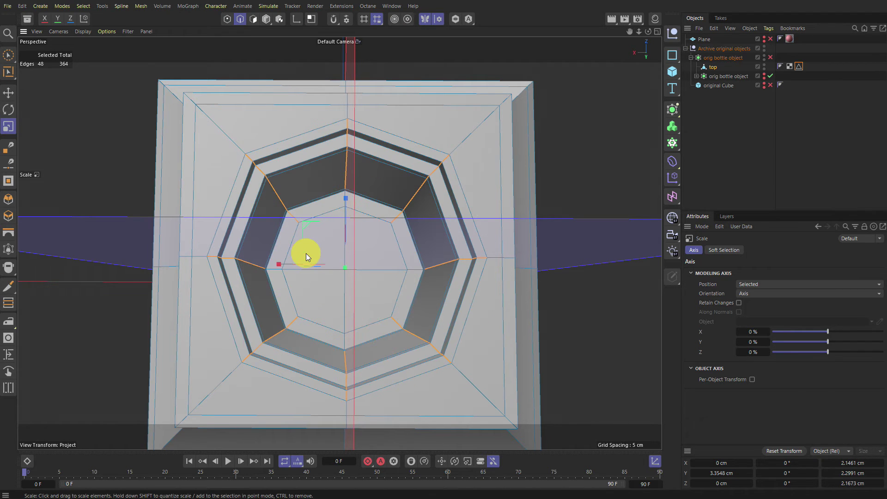
pyautogui.press('space')
pyautogui.keyDown('shift'); pyautogui.click(323, 220); pyautogui.keyUp('shift')
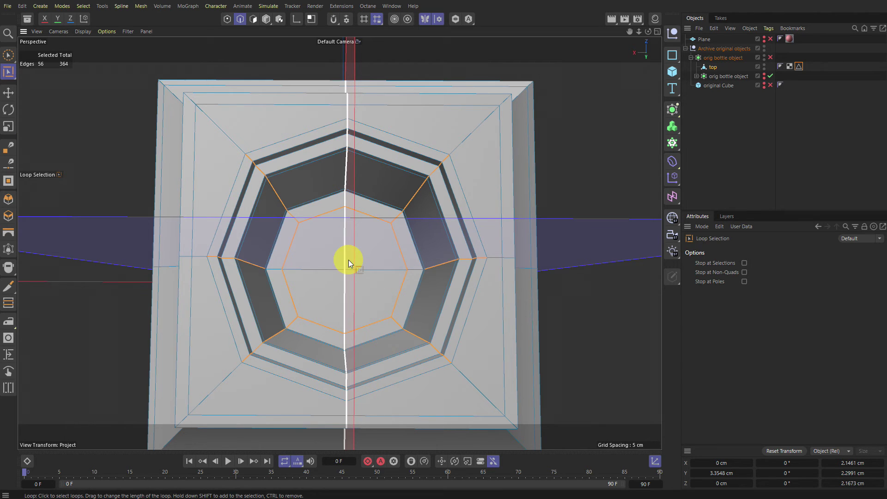
pyautogui.press('space')
pyautogui.moveTo(321, 215); pyautogui.dragTo(364, 248)
pyautogui.hotkey('ctrl', 'z')
# Extend the selection with the edge loops around the opening's inner corner and at the wall's outer rim
pyautogui.keyDown('alt'); pyautogui.moveTo(315, 209); pyautogui.dragTo(351, 225, button='right'); pyautogui.keyUp('alt')
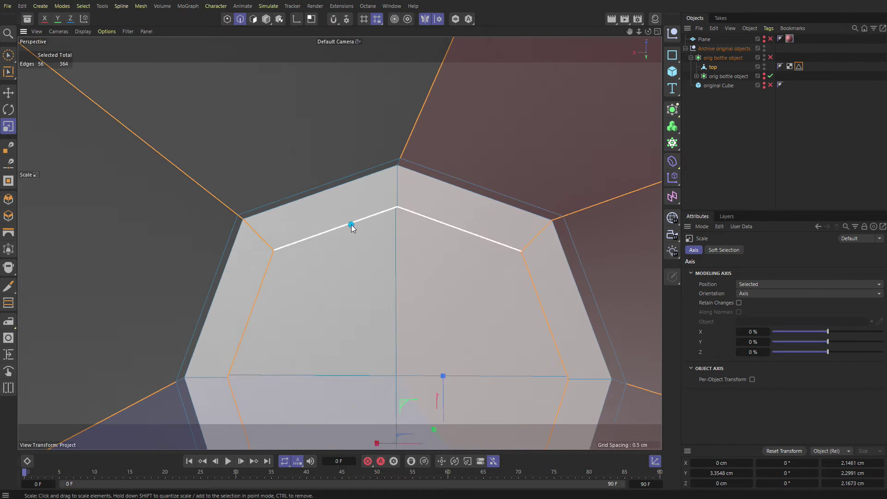
pyautogui.keyDown('alt'); pyautogui.moveTo(351, 227); pyautogui.dragTo(357, 182); pyautogui.keyUp('alt')
pyautogui.press('u')
pyautogui.press('l')
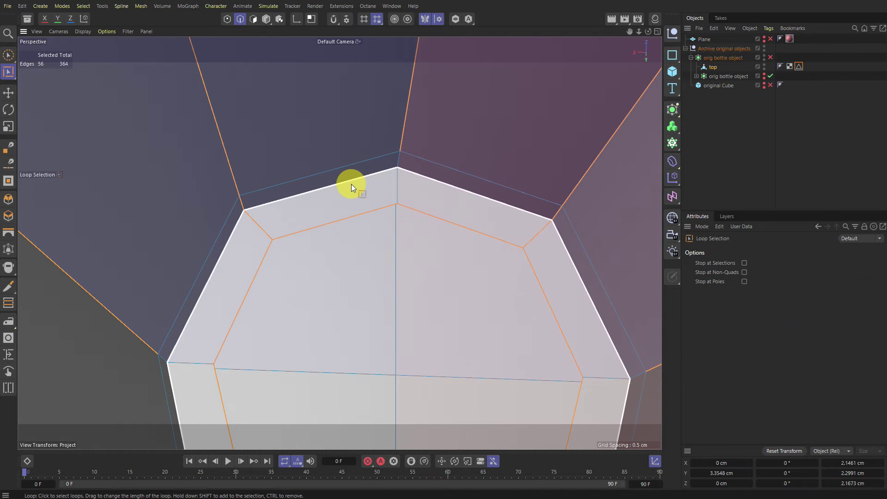
pyautogui.keyDown('shift'); pyautogui.click(351, 178); pyautogui.keyUp('shift')
pyautogui.keyDown('shift'); pyautogui.click(459, 170); pyautogui.keyUp('shift')
pyautogui.scroll(-8, 461, 147)
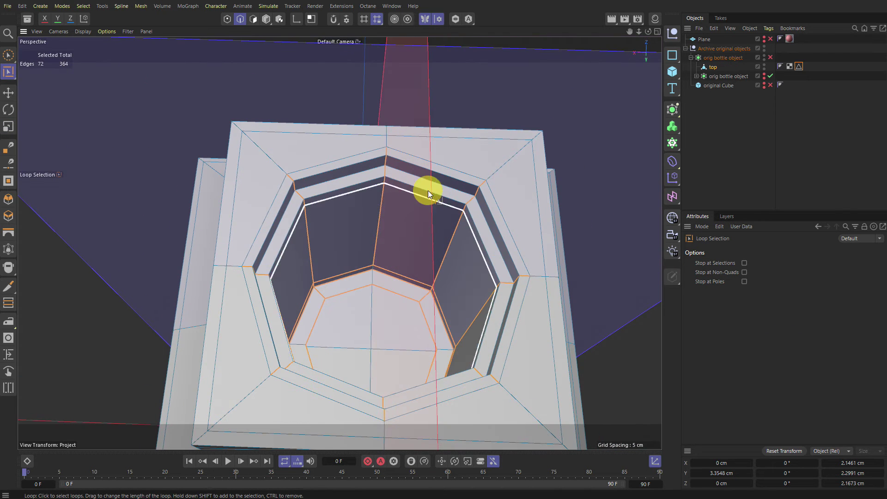
# Scale the selected opening edges inward in the four-view layout to about 1.66 by 1.68 cm
pyautogui.press('t')
pyautogui.keyDown('alt'); pyautogui.moveTo(341, 283); pyautogui.dragTo(255, 298); pyautogui.keyUp('alt')
pyautogui.middleClick(435, 136)
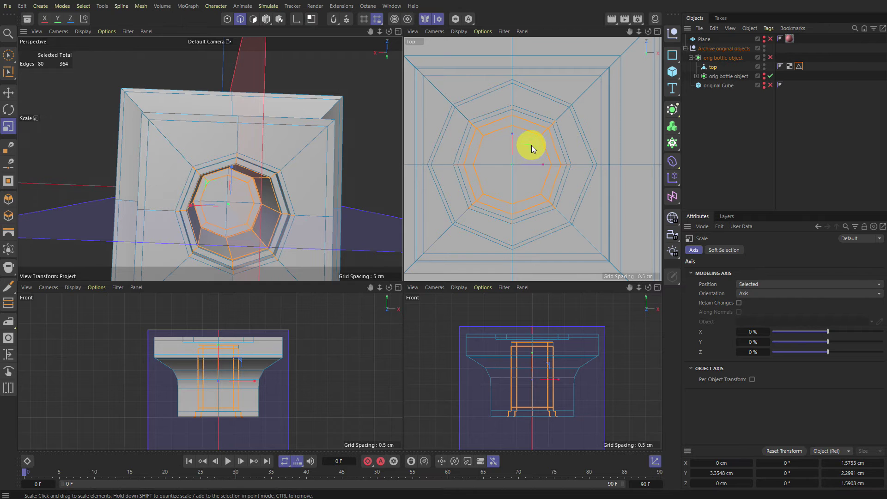
pyautogui.moveTo(531, 145)
pyautogui.mouseDown()
pyautogui.moveTo(610, 129)
pyautogui.moveTo(519, 150)
pyautogui.mouseUp()
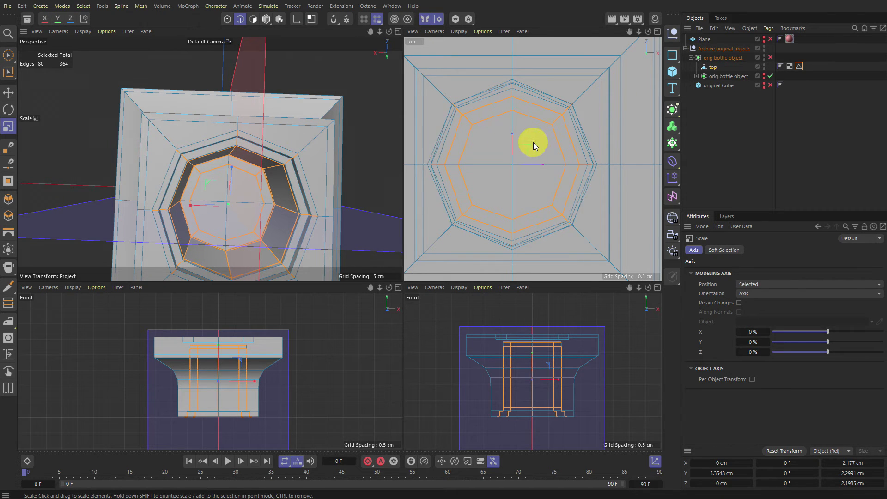
pyautogui.moveTo(533, 142); pyautogui.dragTo(420, 192)
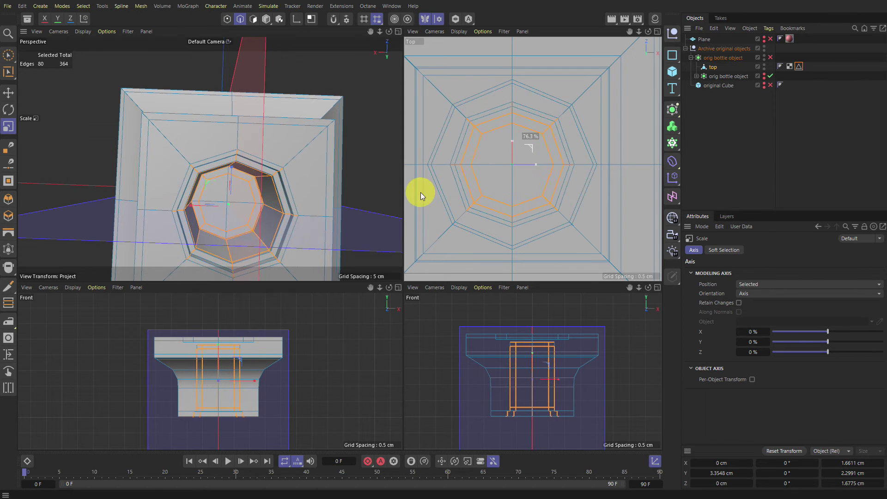
# Turn the subdivision surface back on and examine the cap's smoothed top and corners in the enlarged perspective view
pyautogui.keyDown('alt'); pyautogui.moveTo(268, 141); pyautogui.dragTo(279, 224); pyautogui.keyUp('alt')
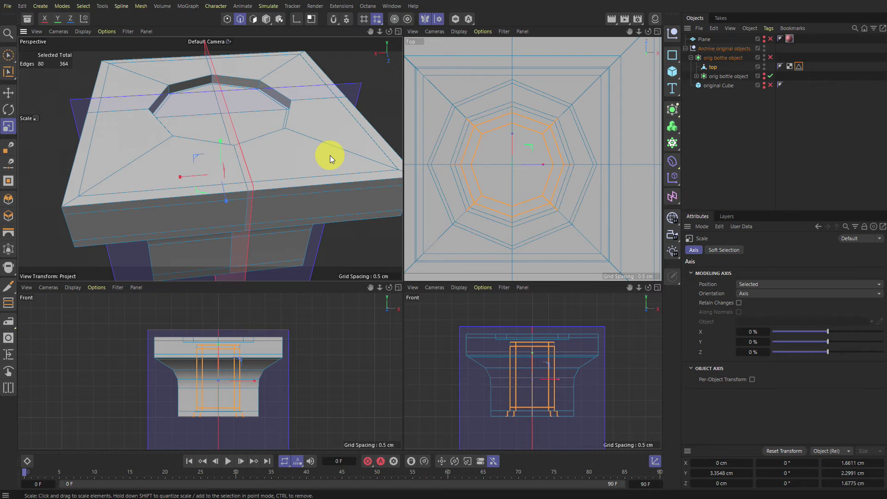
pyautogui.scroll(2, 304, 96)
pyautogui.middleClick(286, 123)
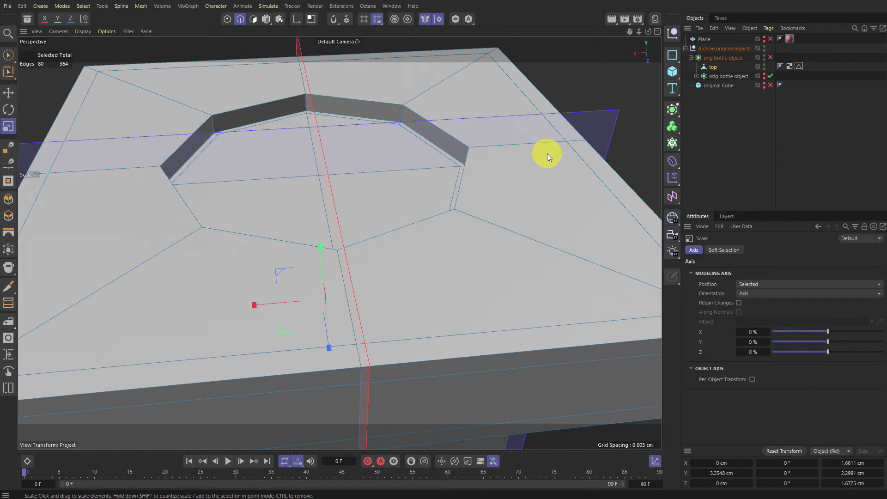
pyautogui.keyDown('alt'); pyautogui.moveTo(552, 155); pyautogui.dragTo(534, 178, button='right'); pyautogui.keyUp('alt')
pyautogui.keyDown('alt'); pyautogui.moveTo(534, 177); pyautogui.dragTo(436, 239); pyautogui.keyUp('alt')
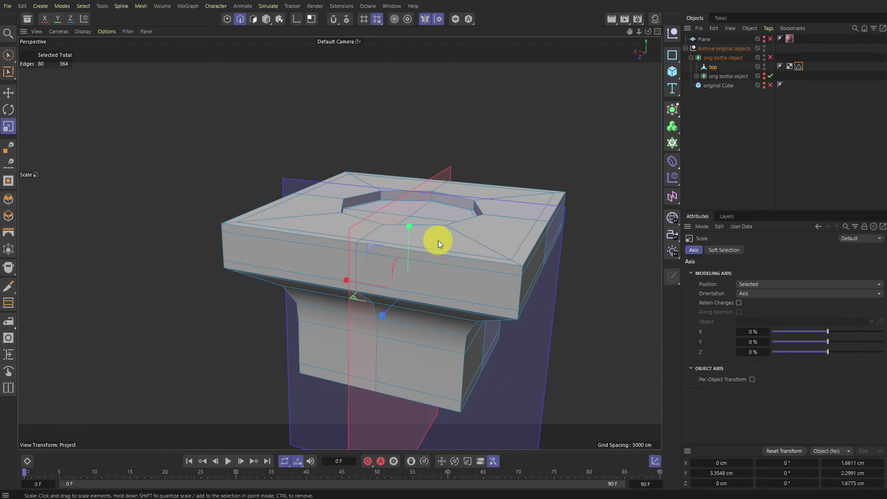
pyautogui.click(770, 57)
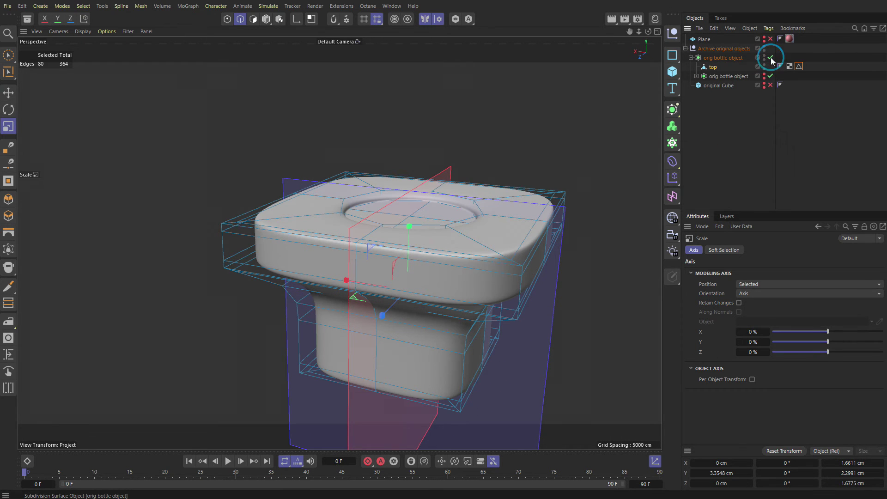
pyautogui.keyDown('alt'); pyautogui.moveTo(544, 254); pyautogui.dragTo(441, 277); pyautogui.keyUp('alt')
pyautogui.keyDown('alt'); pyautogui.moveTo(474, 251); pyautogui.dragTo(418, 257); pyautogui.keyUp('alt')
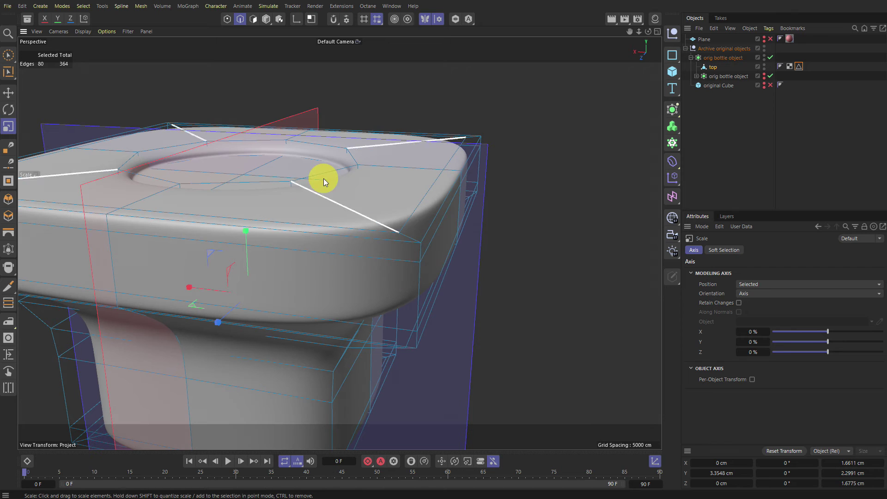
# Try dissolving the support edge loop just below the cap's upper rim, and undo the removal
pyautogui.doubleClick(406, 261)
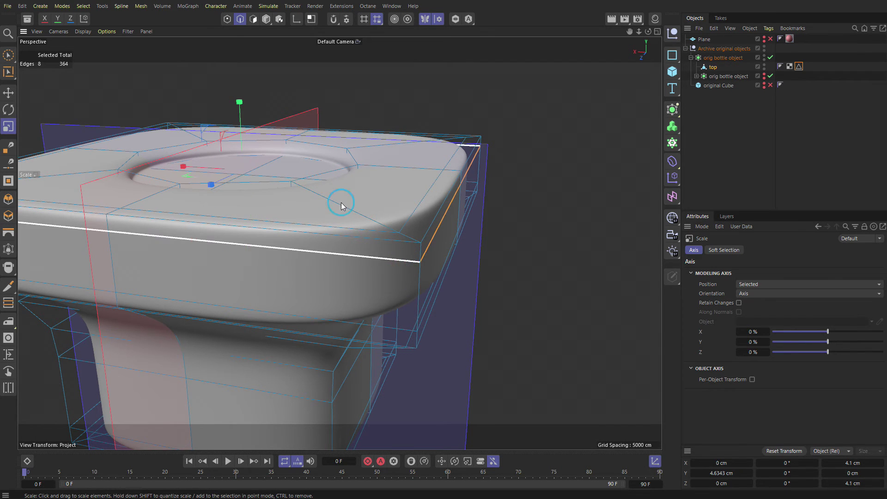
pyautogui.press('k')
pyautogui.press('l')
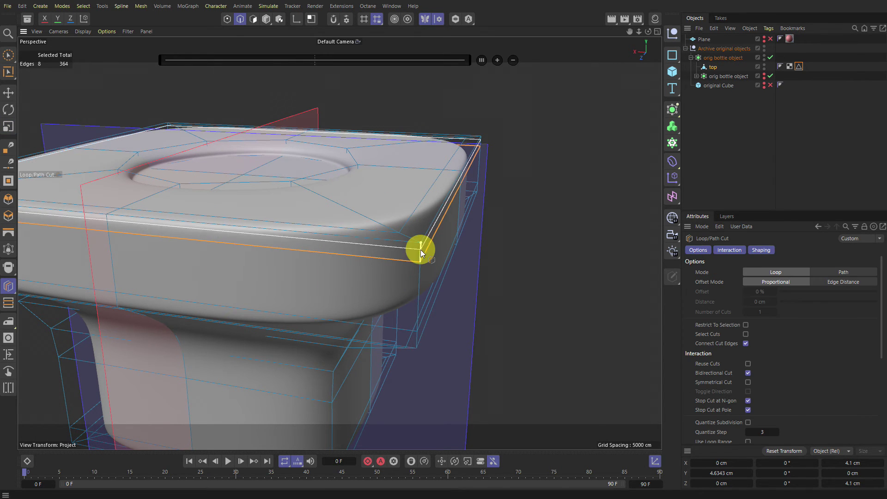
pyautogui.press('Delete')
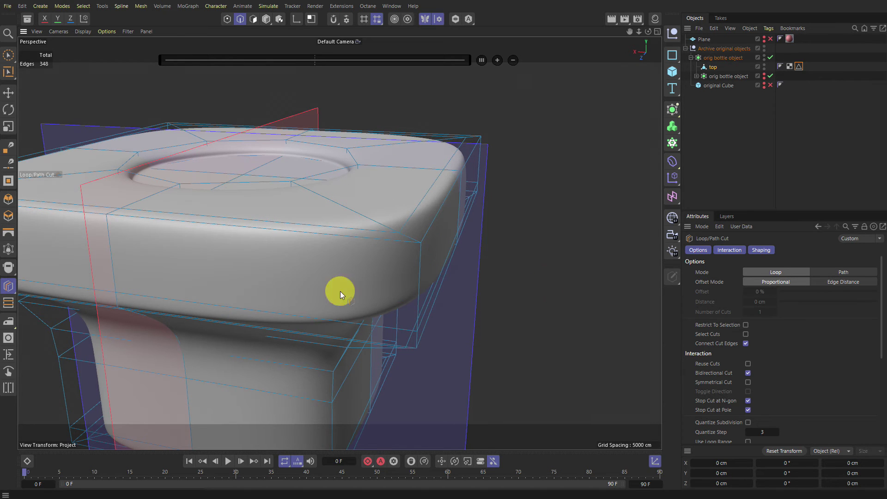
pyautogui.keyDown('alt'); pyautogui.moveTo(377, 270); pyautogui.dragTo(529, 295); pyautogui.keyUp('alt')
pyautogui.hotkey('ctrl', 'z')
# Try moving the points at the cap's upper corner, undo each move, and return to edge mode
pyautogui.press('e')
pyautogui.press('Return')
pyautogui.click(525, 293)
pyautogui.moveTo(487, 331); pyautogui.dragTo(540, 314)
pyautogui.hotkey('ctrl', 'z')
pyautogui.moveTo(520, 314); pyautogui.dragTo(542, 281)
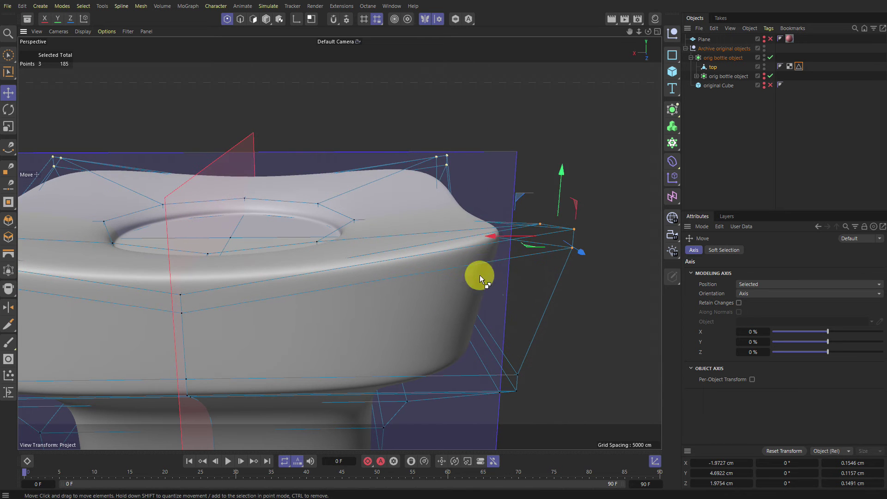
pyautogui.hotkey('ctrl', 'z')
pyautogui.keyDown('alt'); pyautogui.moveTo(410, 220); pyautogui.dragTo(369, 236); pyautogui.keyUp('alt')
pyautogui.keyDown('alt'); pyautogui.moveTo(397, 234); pyautogui.dragTo(463, 223, button='middle'); pyautogui.keyUp('alt')
pyautogui.press('Return')
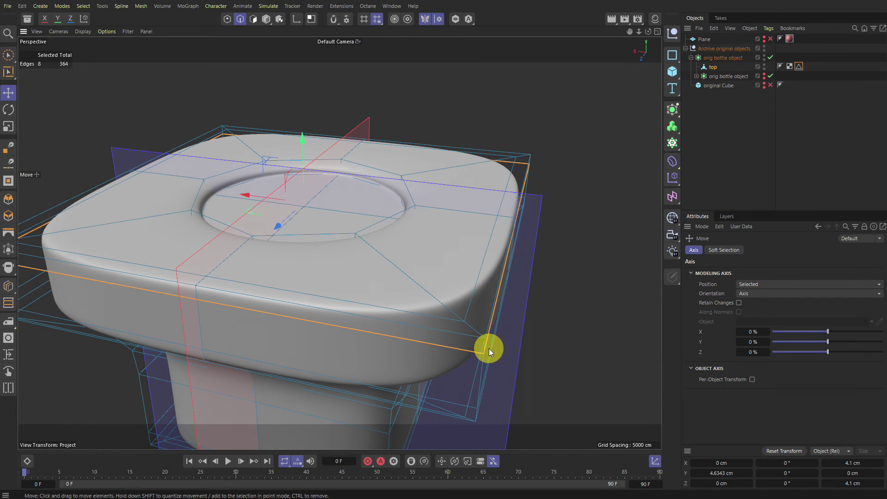
# Select the diagonal edge loop through the cap's corners and deselect its edges across the upper face and recess wall
pyautogui.keyDown('alt'); pyautogui.moveTo(489, 348); pyautogui.dragTo(462, 278); pyautogui.keyUp('alt')
pyautogui.keyDown('alt'); pyautogui.moveTo(467, 237); pyautogui.dragTo(463, 269); pyautogui.keyUp('alt')
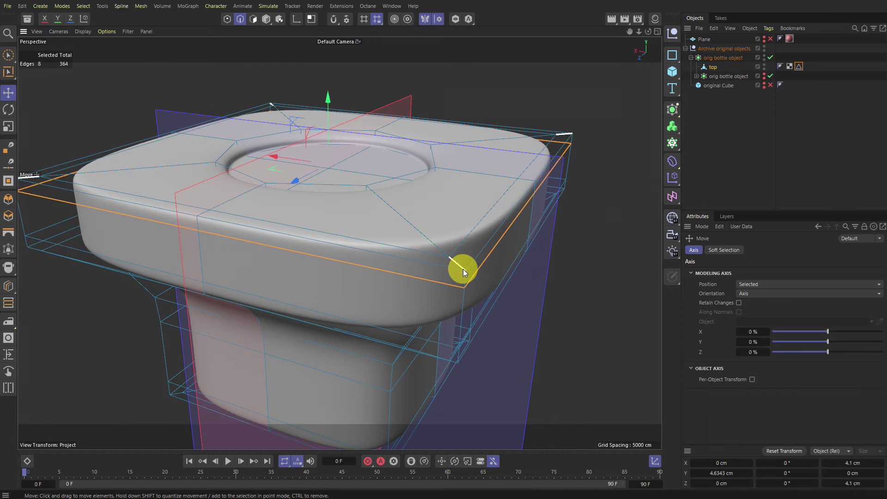
pyautogui.doubleClick(397, 218)
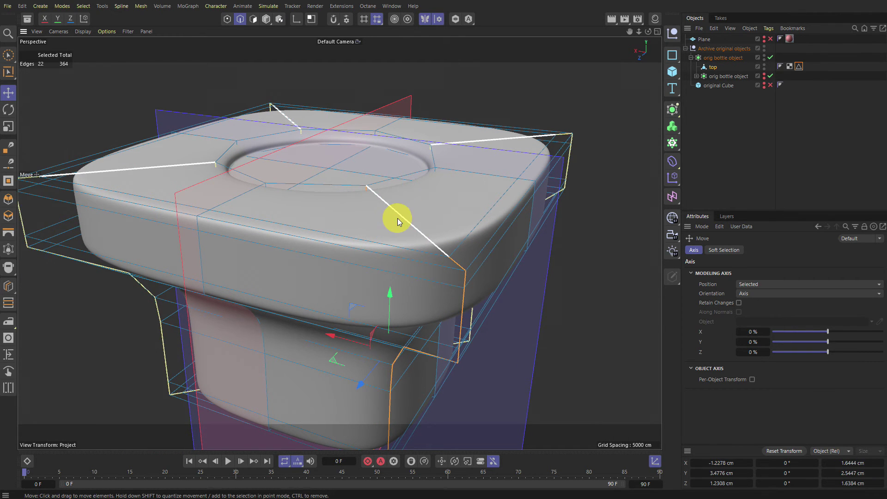
pyautogui.keyDown('alt'); pyautogui.moveTo(368, 200); pyautogui.dragTo(335, 210); pyautogui.keyUp('alt')
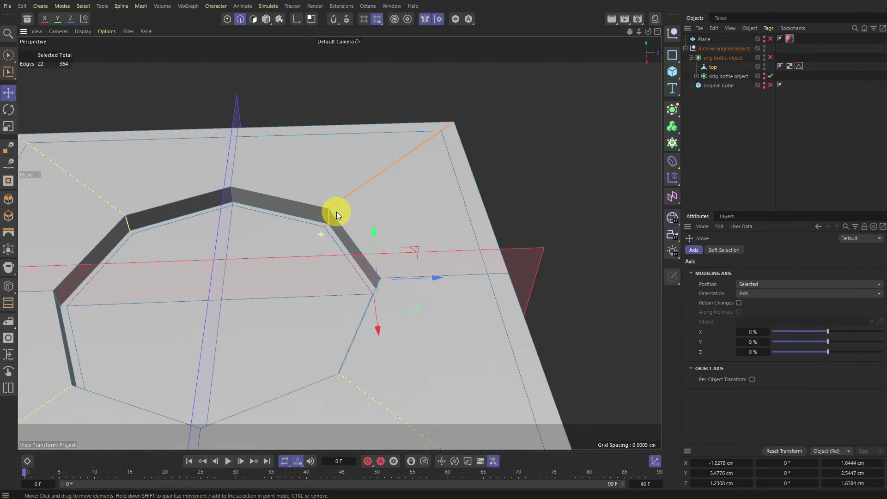
pyautogui.click(324, 224)
pyautogui.keyDown('ctrl'); pyautogui.click(328, 213); pyautogui.keyUp('ctrl')
pyautogui.keyDown('ctrl'); pyautogui.click(357, 188); pyautogui.keyUp('ctrl')
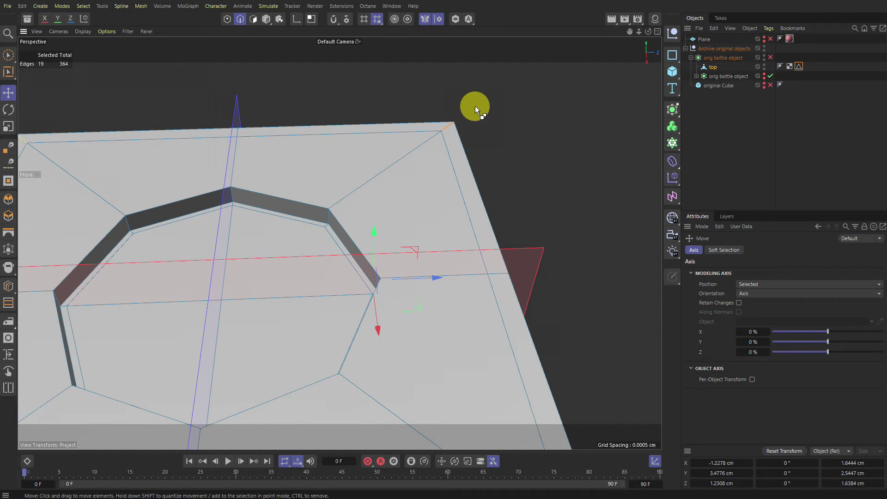
# Deselect the diagonal edges on the underside and around its opening, keeping only the outer corner edges selected
pyautogui.keyDown('alt'); pyautogui.moveTo(459, 188); pyautogui.dragTo(305, 331); pyautogui.keyUp('alt')
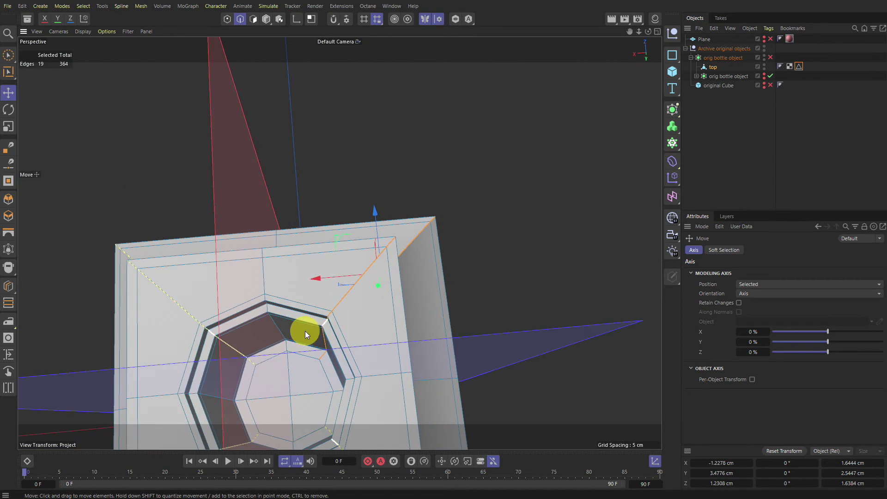
pyautogui.keyDown('ctrl'); pyautogui.moveTo(246, 281); pyautogui.dragTo(358, 392); pyautogui.keyUp('ctrl')
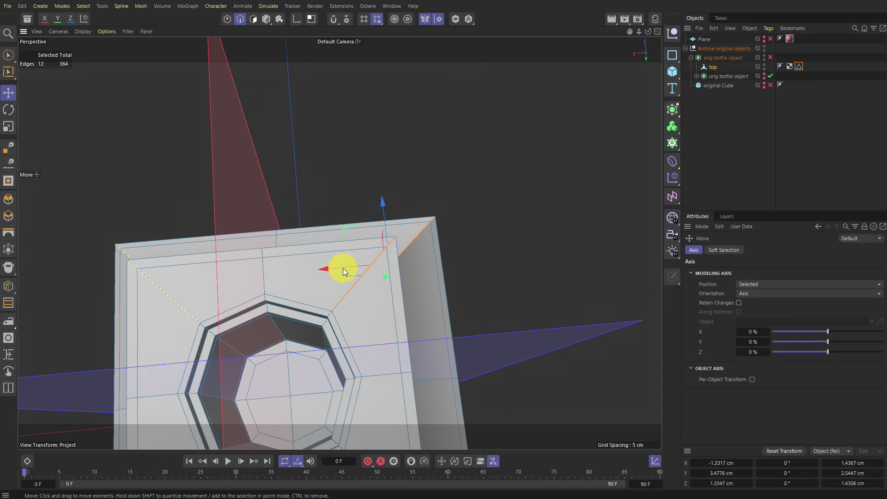
pyautogui.keyDown('ctrl'); pyautogui.click(350, 290); pyautogui.keyUp('ctrl')
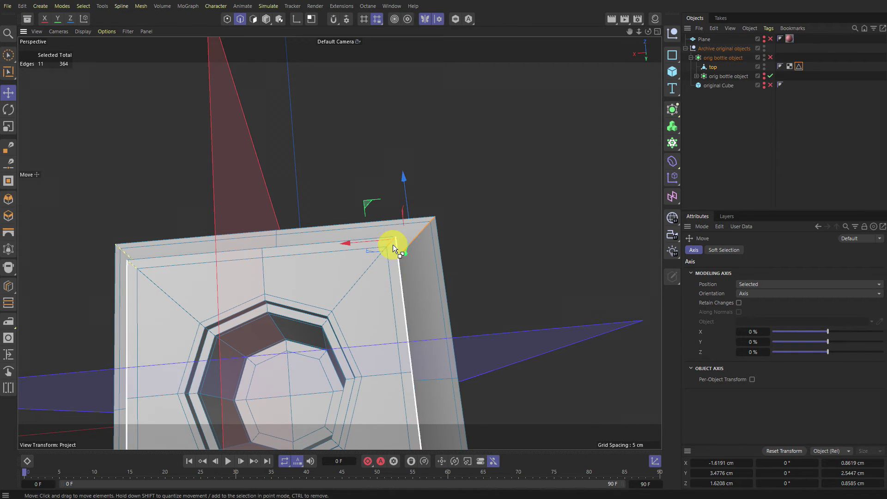
pyautogui.keyDown('ctrl'); pyautogui.click(391, 246); pyautogui.keyUp('ctrl')
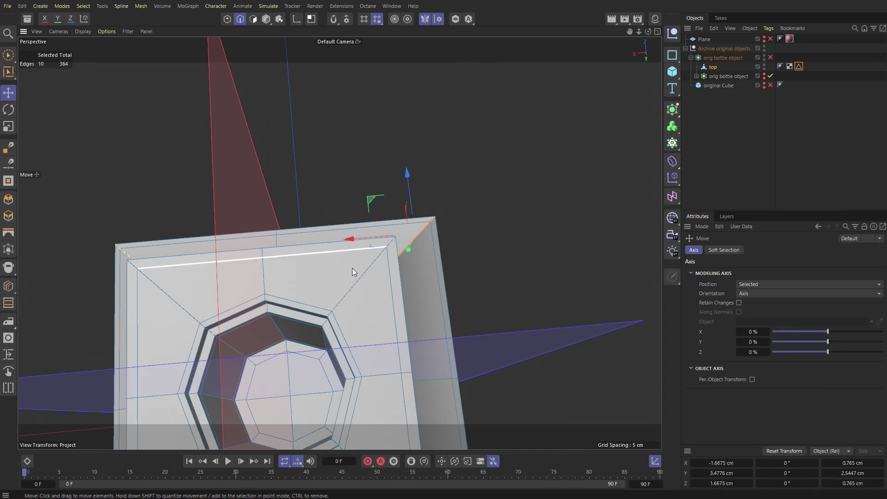
# Extend the corner edge selection to its symmetric counterparts and store it as an edge selection named "bevels"
pyautogui.keyDown('alt'); pyautogui.moveTo(352, 268); pyautogui.dragTo(344, 370); pyautogui.keyUp('alt')
pyautogui.keyDown('alt'); pyautogui.moveTo(365, 303); pyautogui.dragTo(279, 121); pyautogui.keyUp('alt')
pyautogui.scroll(-4, 367, 298)
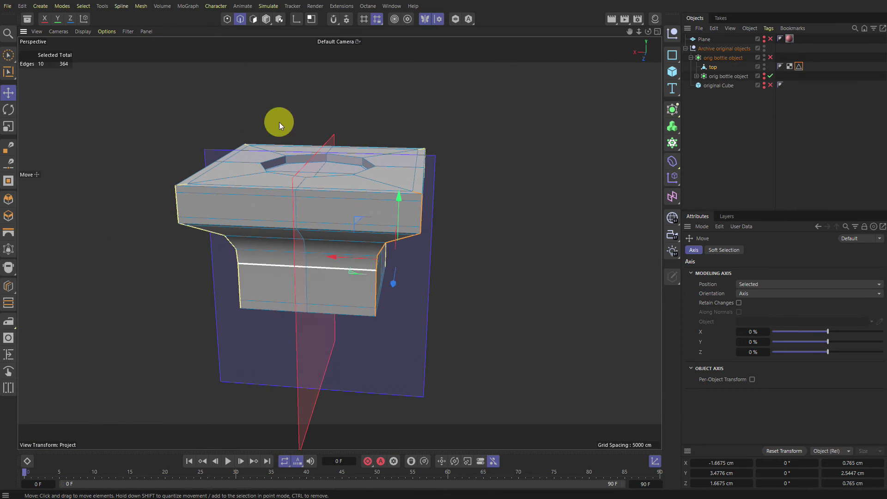
pyautogui.click(83, 6)
pyautogui.click(136, 248)
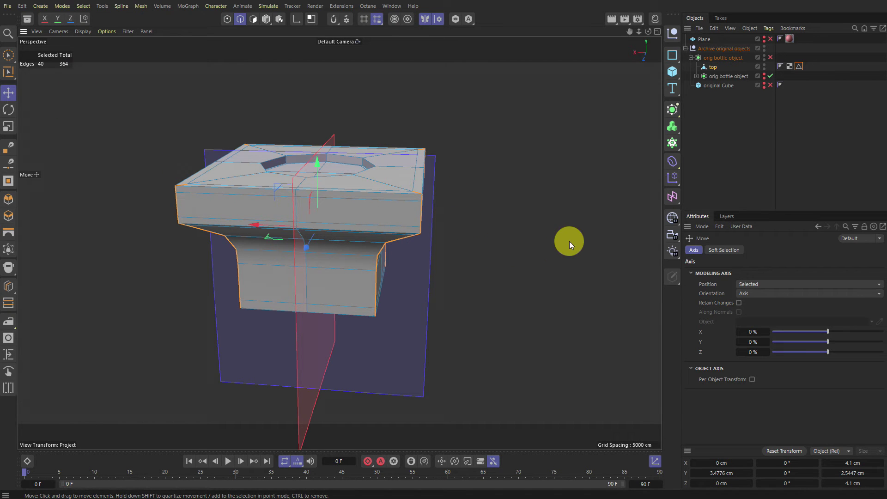
pyautogui.hotkey('shift', 's')
pyautogui.doubleClick(768, 287)
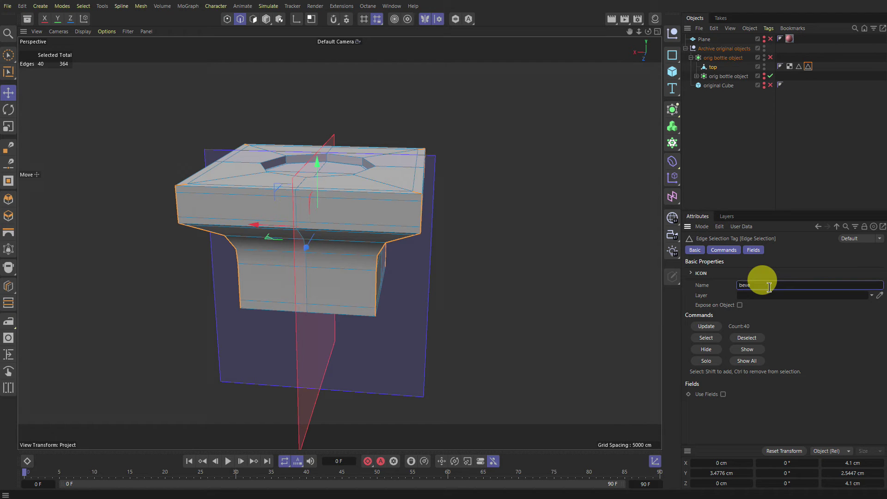
# Add a Bevel deformer under the top object, disable Use Angle, and restrict it to the bevels selection
pyautogui.click(713, 67)
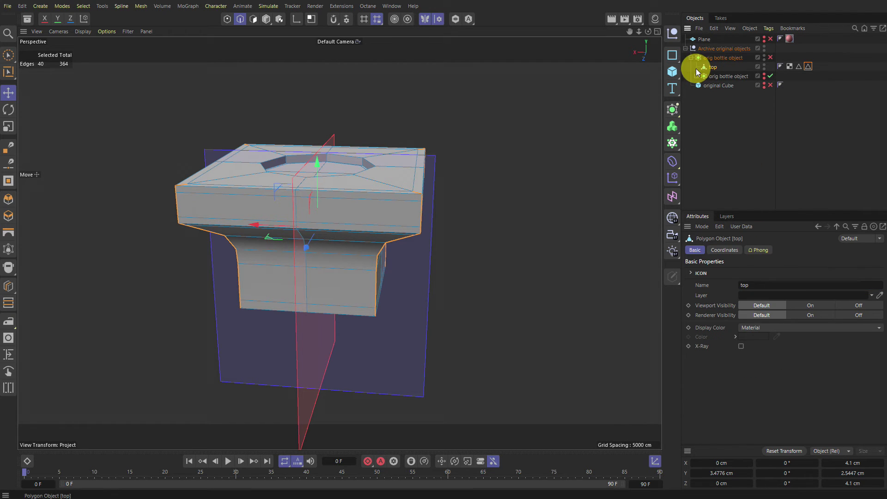
pyautogui.moveTo(678, 167); pyautogui.dragTo(707, 464)
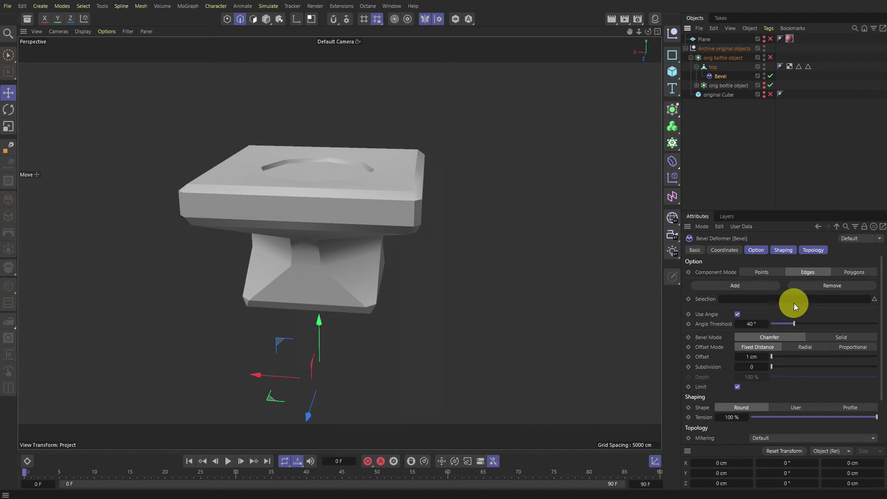
pyautogui.click(737, 314)
pyautogui.click(807, 67)
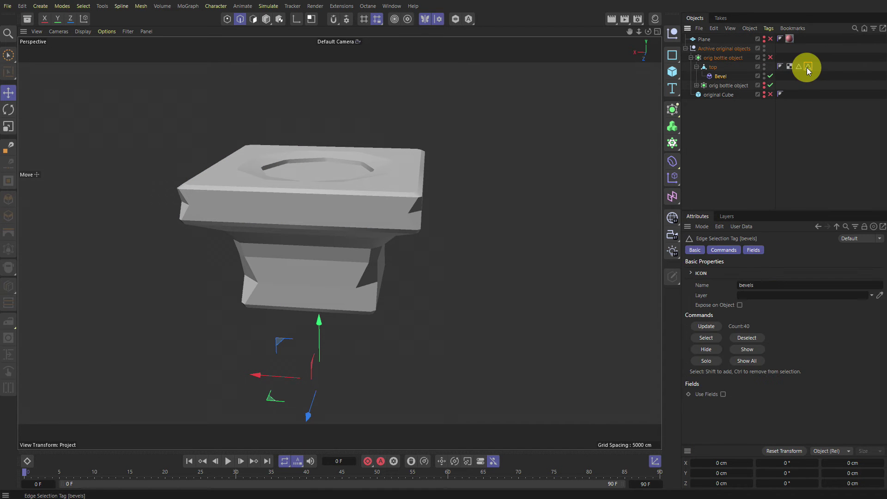
pyautogui.click(720, 76)
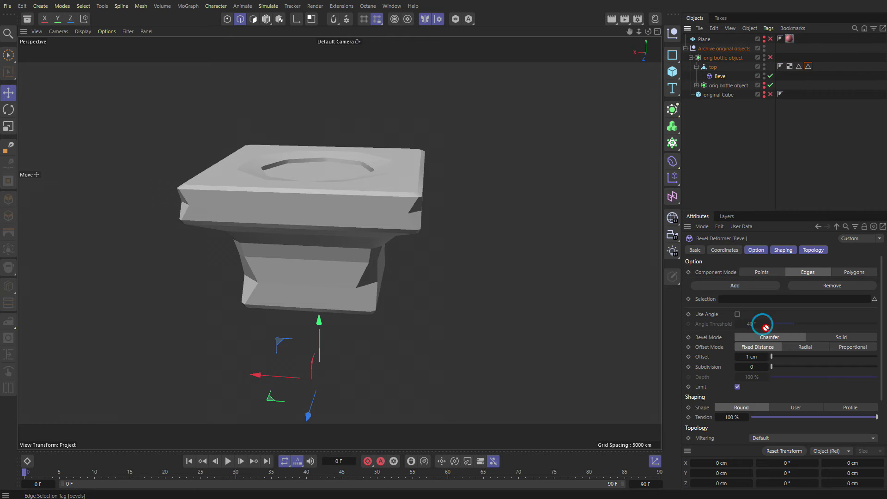
pyautogui.moveTo(765, 327); pyautogui.dragTo(757, 292)
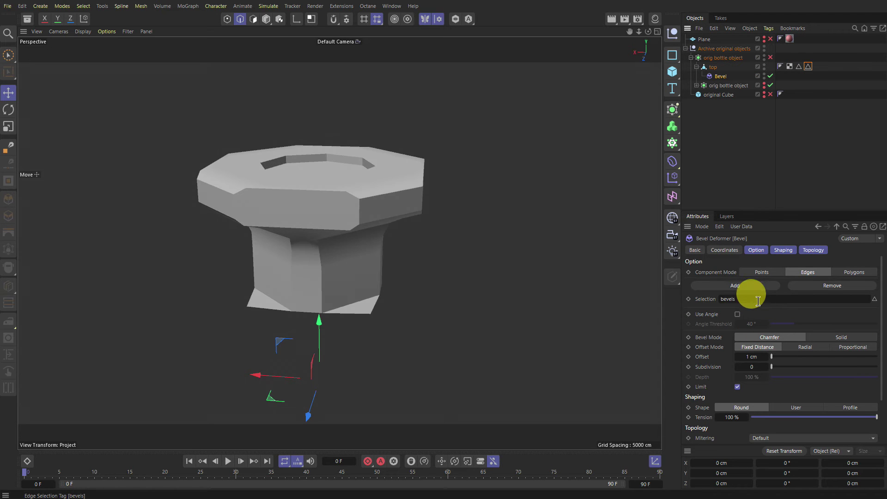
# Set the Bevel deformer's offset to 0.01 cm and check the chamfer at the cap's upper corner
pyautogui.click(745, 355)
pyautogui.click(774, 371)
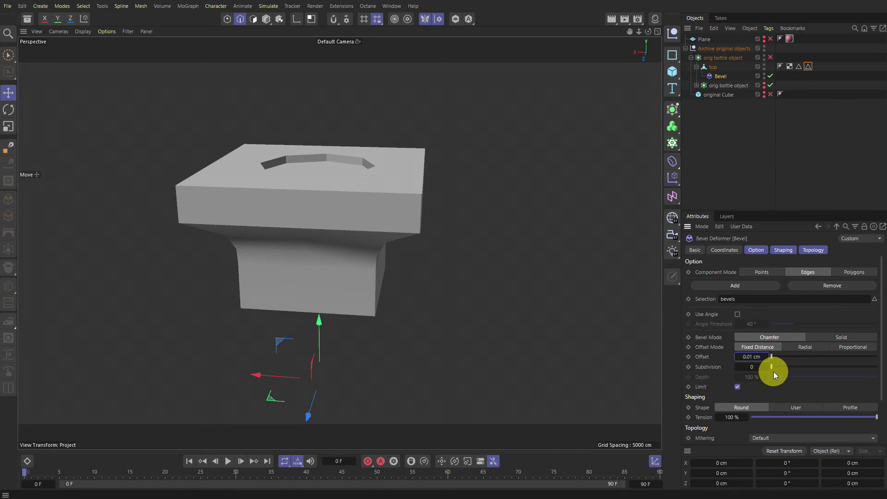
pyautogui.scroll(6, 411, 194)
pyautogui.keyDown('alt'); pyautogui.moveTo(413, 190); pyautogui.dragTo(512, 198); pyautogui.keyUp('alt')
pyautogui.scroll(3, 447, 193)
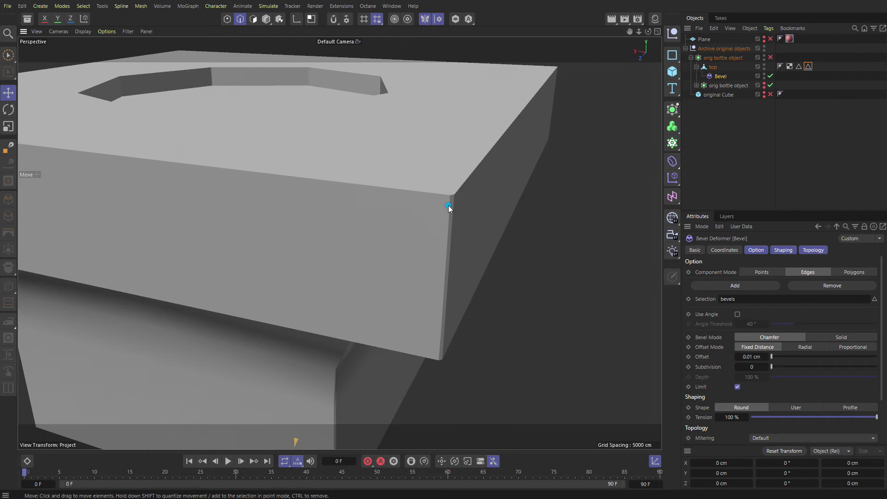
pyautogui.keyDown('alt'); pyautogui.moveTo(448, 206); pyautogui.dragTo(462, 203); pyautogui.keyUp('alt')
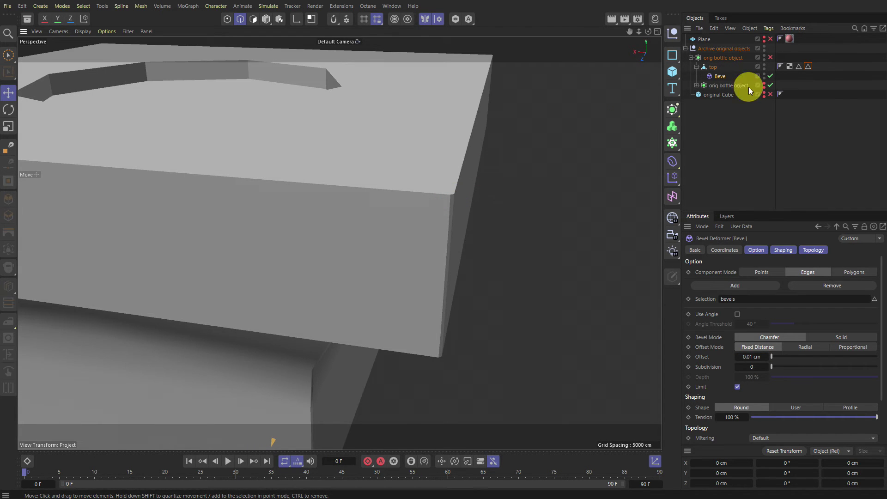
# Turn the subdivision surface on and compare the smoothed corners with the Bevel deformer off and on
pyautogui.click(770, 58)
pyautogui.keyDown('alt'); pyautogui.moveTo(372, 151); pyautogui.dragTo(300, 169, button='right'); pyautogui.keyUp('alt')
pyautogui.keyDown('alt'); pyautogui.moveTo(391, 183); pyautogui.dragTo(453, 171, button='right'); pyautogui.keyUp('alt')
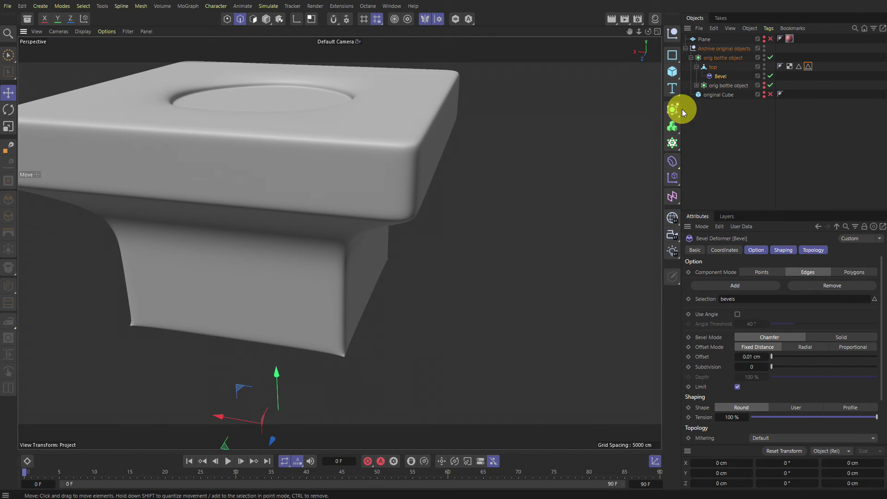
pyautogui.click(769, 76)
pyautogui.click(770, 75)
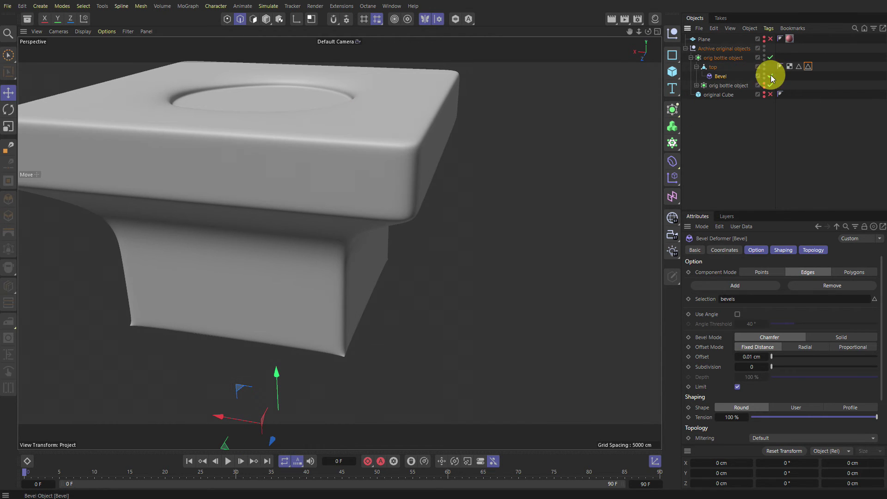
# Try bevel offsets of 0.02 cm and 0.5 cm, and settle on 0.05 cm
pyautogui.click(758, 356)
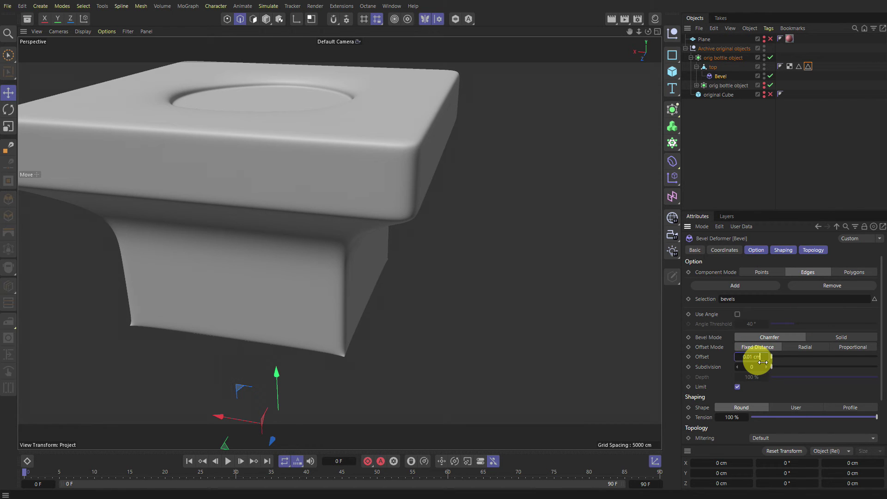
pyautogui.press('Return')
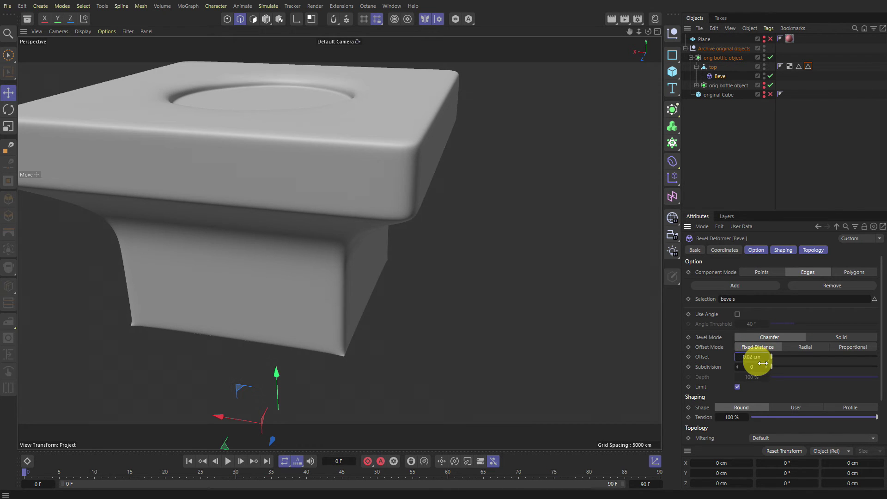
pyautogui.press('Return')
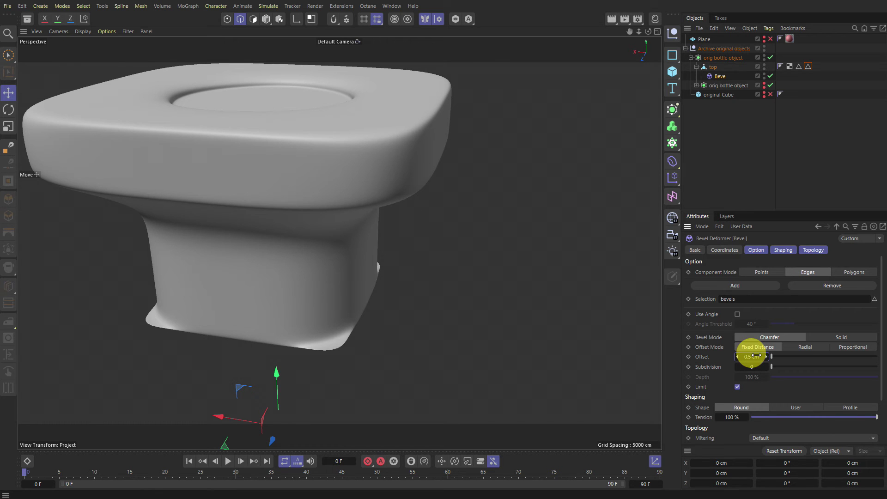
pyautogui.doubleClick(754, 357)
pyautogui.write('0')
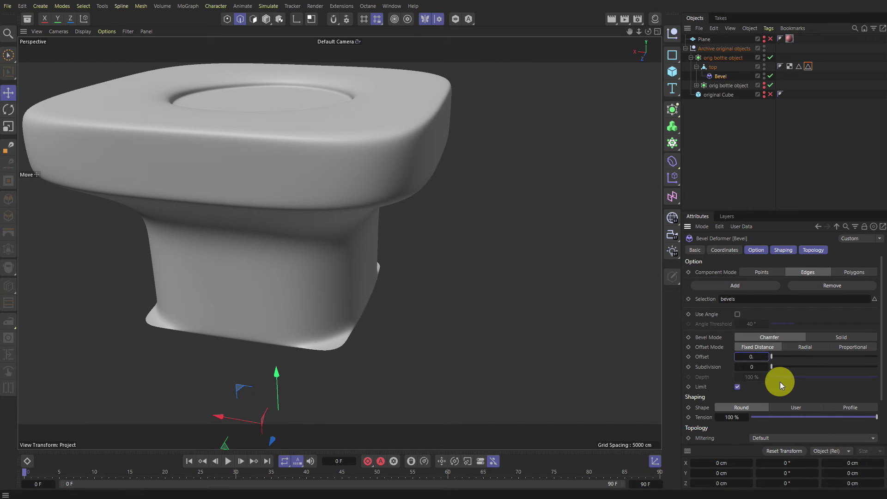
pyautogui.press('Return')
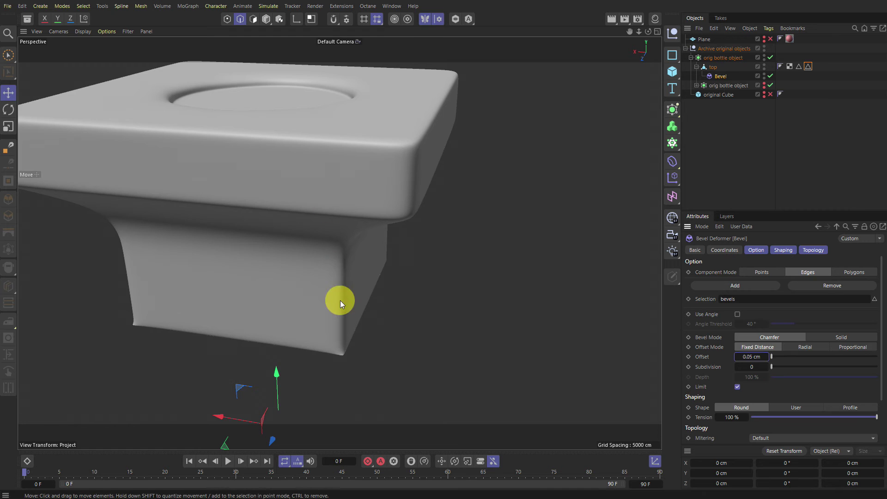
# Examine the neck's bottom corner on the top mesh with the subdivision surface off and on
pyautogui.keyDown('alt'); pyautogui.moveTo(327, 342); pyautogui.dragTo(350, 277, button='middle'); pyautogui.keyUp('alt')
pyautogui.keyDown('alt'); pyautogui.moveTo(350, 273); pyautogui.dragTo(360, 178); pyautogui.keyUp('alt')
pyautogui.keyDown('alt'); pyautogui.moveTo(364, 299); pyautogui.dragTo(402, 254, button='right'); pyautogui.keyUp('alt')
pyautogui.click(712, 66)
pyautogui.click(770, 57)
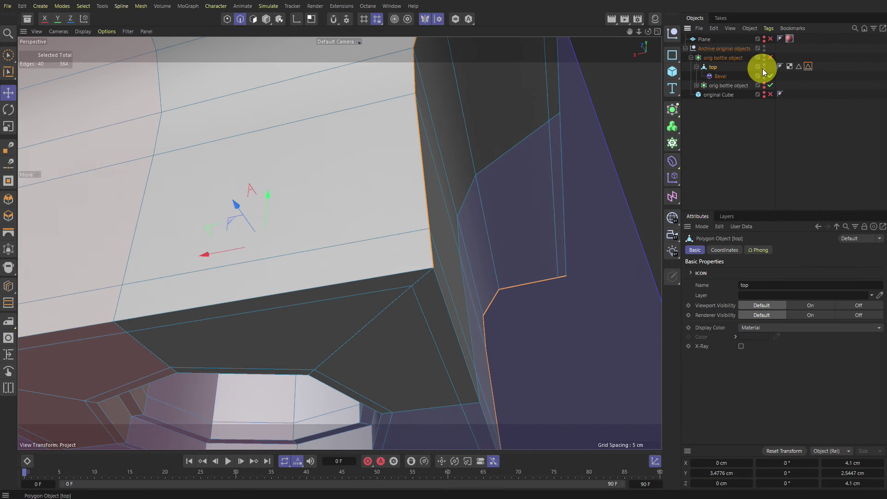
pyautogui.click(424, 260)
pyautogui.press('q')
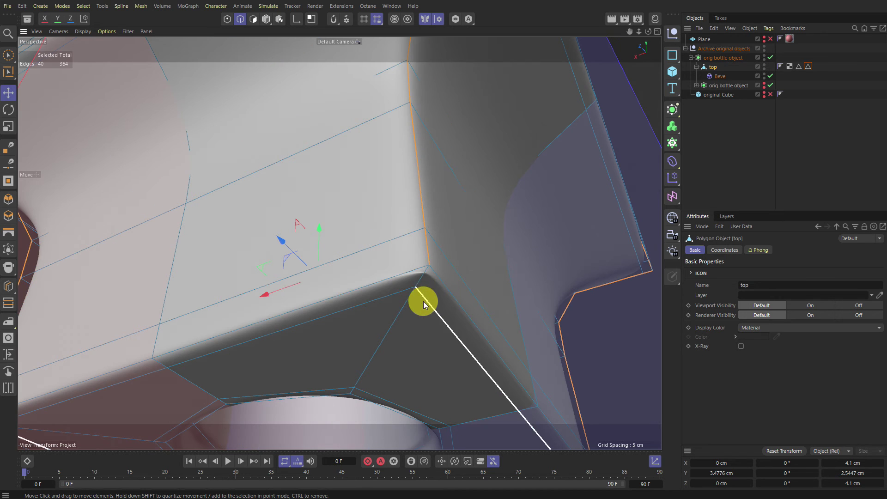
# Add the short diagonal edges at the underside's four corners to the selection and update the bevels selection tag
pyautogui.press('q')
pyautogui.keyDown('alt'); pyautogui.moveTo(409, 311); pyautogui.dragTo(455, 190, button='middle'); pyautogui.keyUp('alt')
pyautogui.keyDown('alt'); pyautogui.moveTo(455, 189); pyautogui.dragTo(406, 217, button='right'); pyautogui.keyUp('alt')
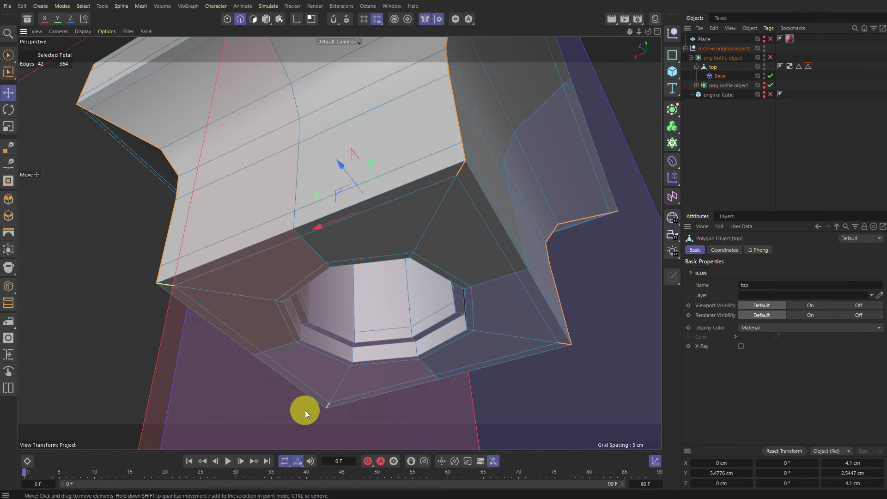
pyautogui.keyDown('shift'); pyautogui.click(326, 406); pyautogui.keyUp('shift')
pyautogui.keyDown('shift'); pyautogui.click(167, 284); pyautogui.keyUp('shift')
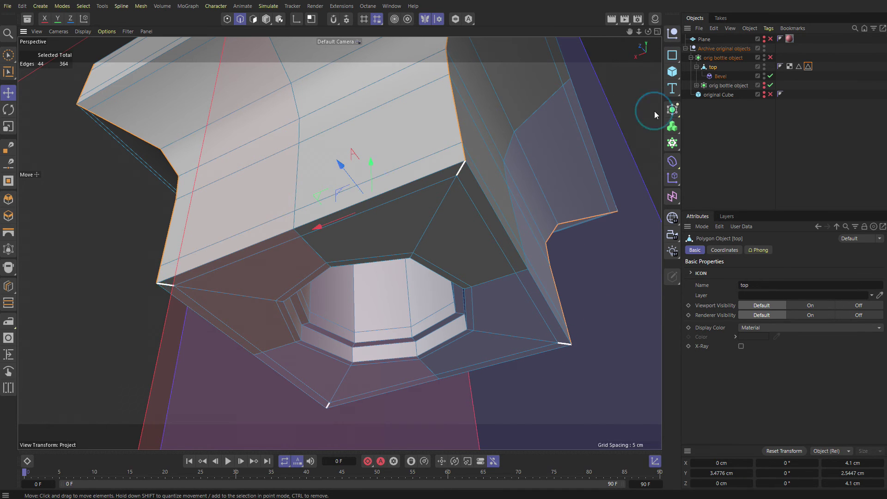
pyautogui.click(808, 66)
pyautogui.click(705, 326)
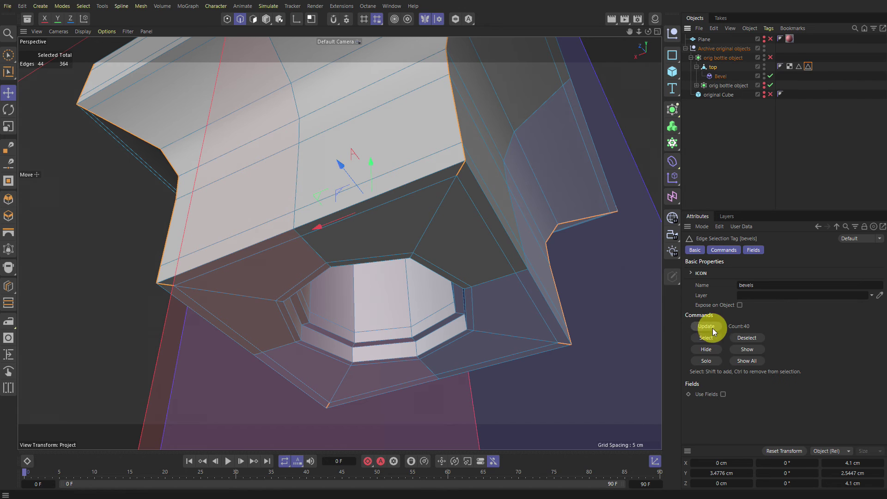
# Turn the subdivision surface back on and examine the smoothed corners in model mode
pyautogui.click(771, 59)
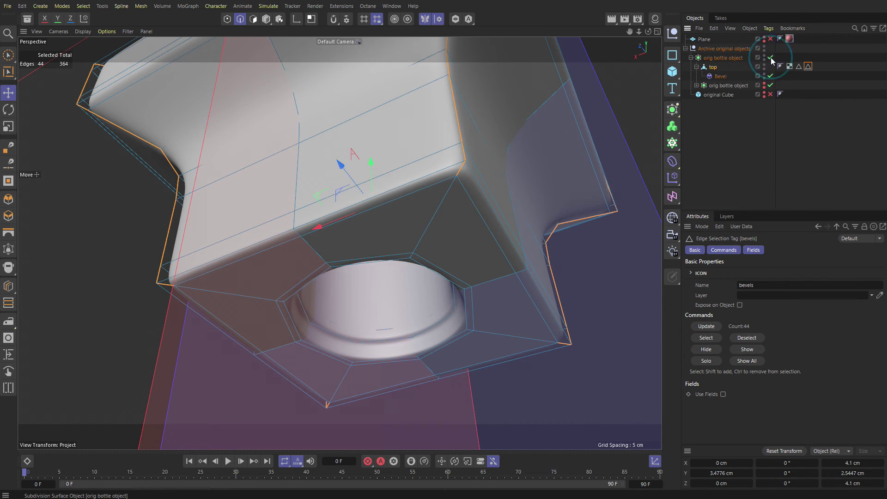
pyautogui.press('Return')
pyautogui.keyDown('alt'); pyautogui.moveTo(457, 126); pyautogui.dragTo(499, 222); pyautogui.keyUp('alt')
# Set the Bevel deformer's subdivision to 1 and show the mesh lines with the subdivision surface off
pyautogui.click(718, 75)
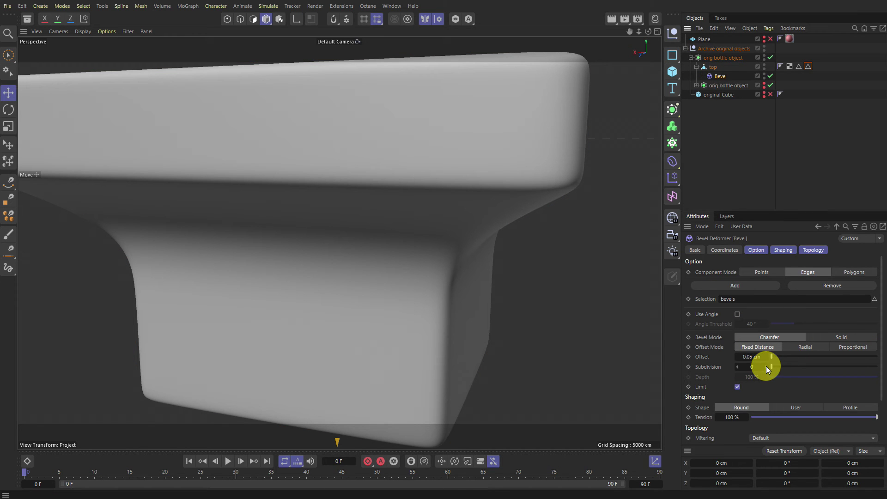
pyautogui.click(766, 366)
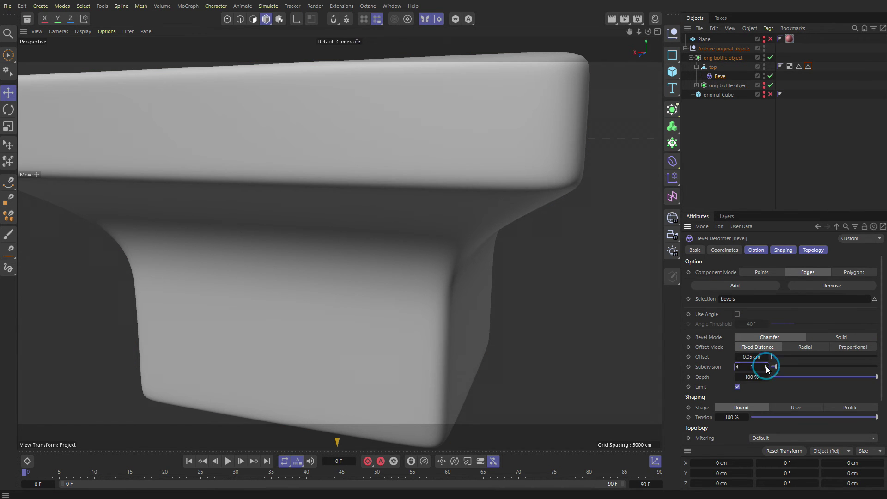
pyautogui.click(770, 58)
pyautogui.press('n')
pyautogui.press('b')
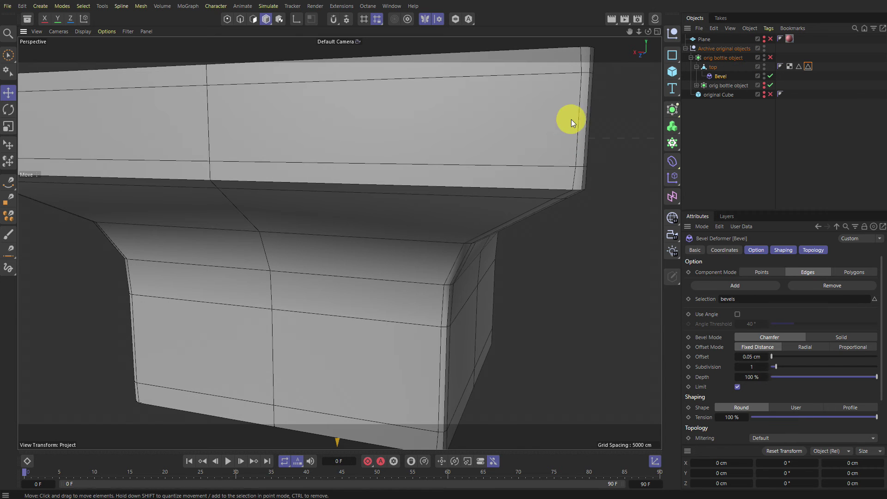
pyautogui.keyDown('alt'); pyautogui.moveTo(571, 119); pyautogui.dragTo(467, 173, button='middle'); pyautogui.keyUp('alt')
pyautogui.keyDown('alt'); pyautogui.moveTo(468, 173); pyautogui.dragTo(493, 168, button='right'); pyautogui.keyUp('alt')
pyautogui.keyDown('alt'); pyautogui.moveTo(444, 181); pyautogui.dragTo(467, 208); pyautogui.keyUp('alt')
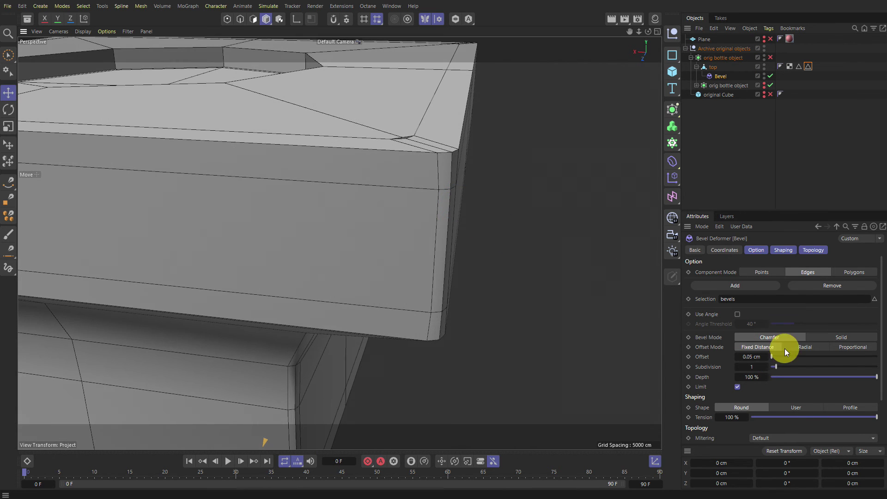
# Set the Bevel deformer's subdivision to 0 and change its bevel mode to Solid
pyautogui.moveTo(737, 367); pyautogui.dragTo(762, 365)
pyautogui.click(765, 366)
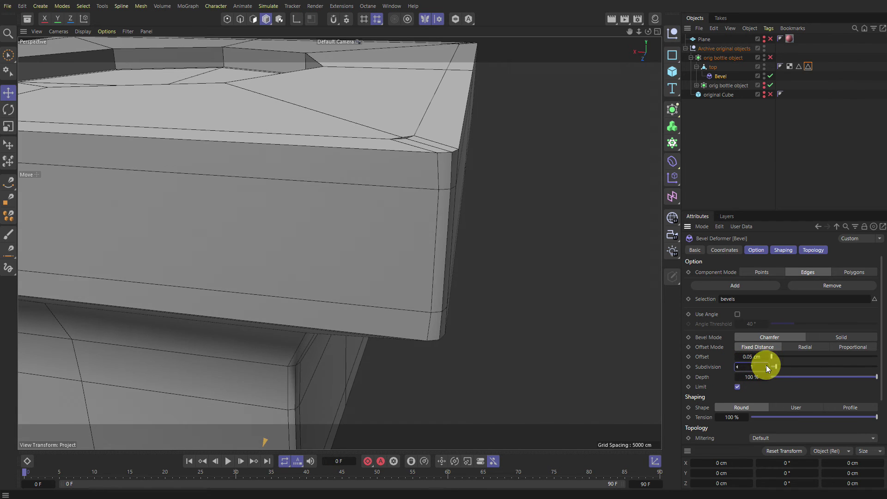
pyautogui.click(736, 366)
pyautogui.click(737, 366)
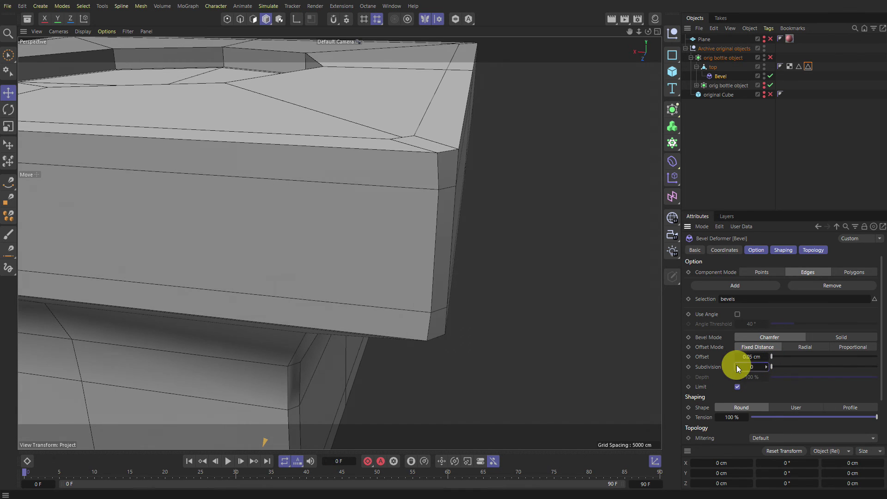
pyautogui.click(837, 337)
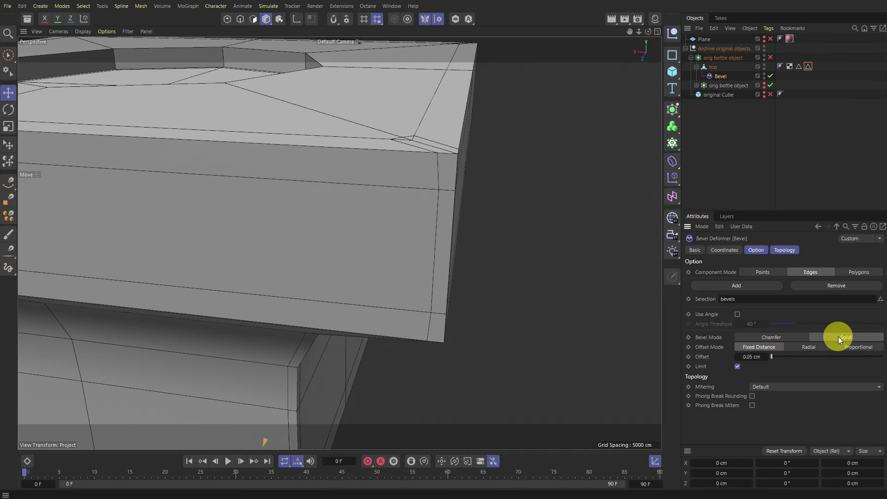
# Turn the subdivision surface on, hide the mesh lines and examine the bottle top's corners with the Solid bevel
pyautogui.click(770, 58)
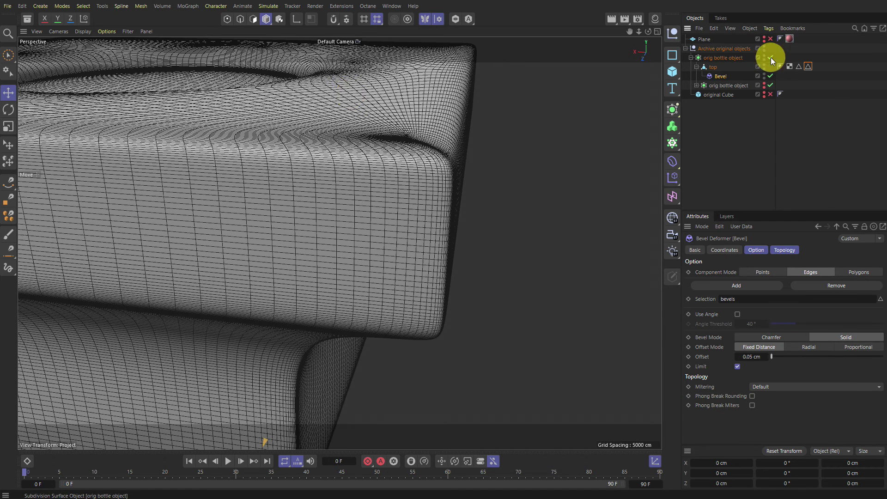
pyautogui.press('s')
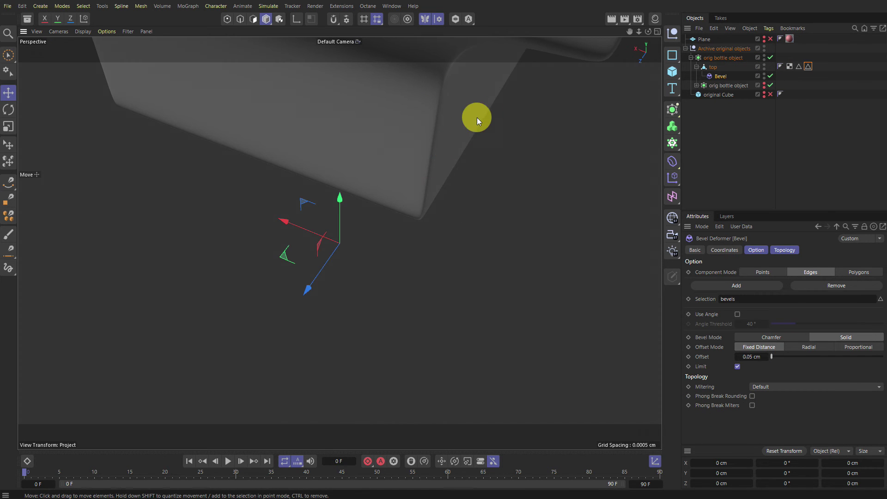
pyautogui.keyDown('alt'); pyautogui.moveTo(417, 337); pyautogui.dragTo(485, 321); pyautogui.keyUp('alt')
pyautogui.keyDown('alt'); pyautogui.moveTo(485, 320); pyautogui.dragTo(456, 264, button='right'); pyautogui.keyUp('alt')
pyautogui.keyDown('alt'); pyautogui.moveTo(456, 264); pyautogui.dragTo(514, 262); pyautogui.keyUp('alt')
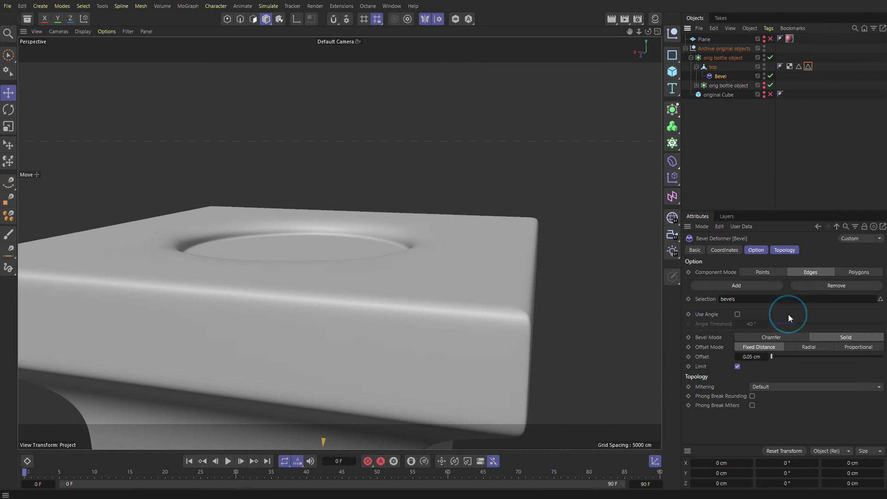
# Switch the Bevel deformer back to Chamfer mode with subdivision 0 and set its offset to 0.02 cm
pyautogui.click(782, 337)
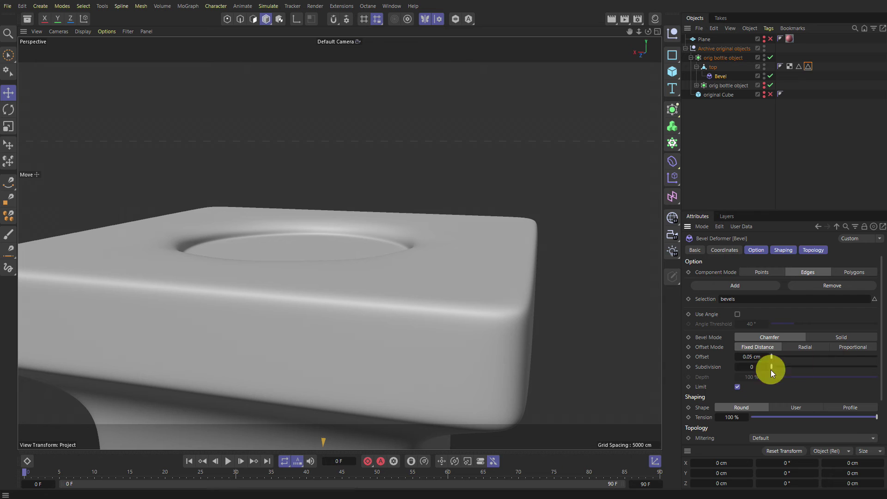
pyautogui.click(766, 366)
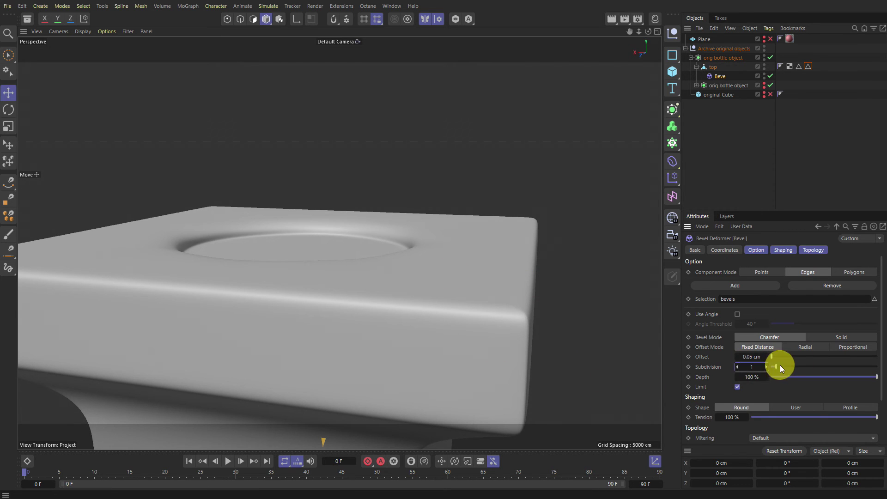
pyautogui.click(736, 366)
pyautogui.click(751, 357)
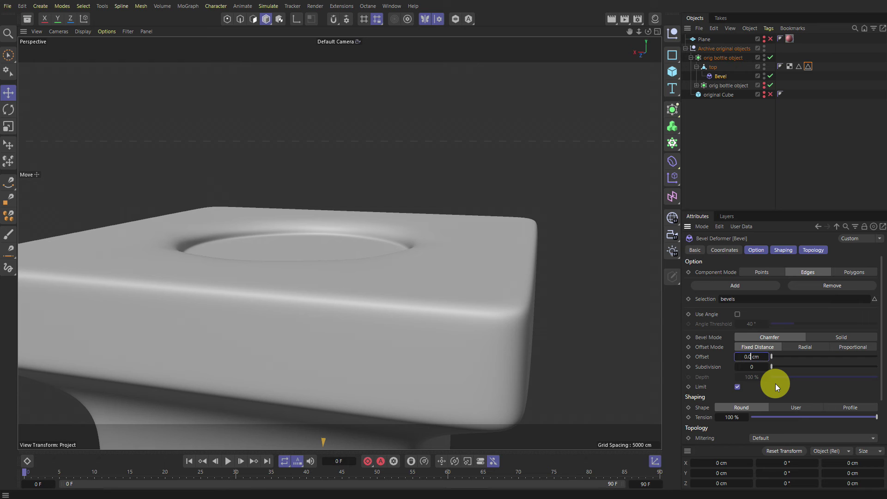
pyautogui.write('2')
pyautogui.press('Return')
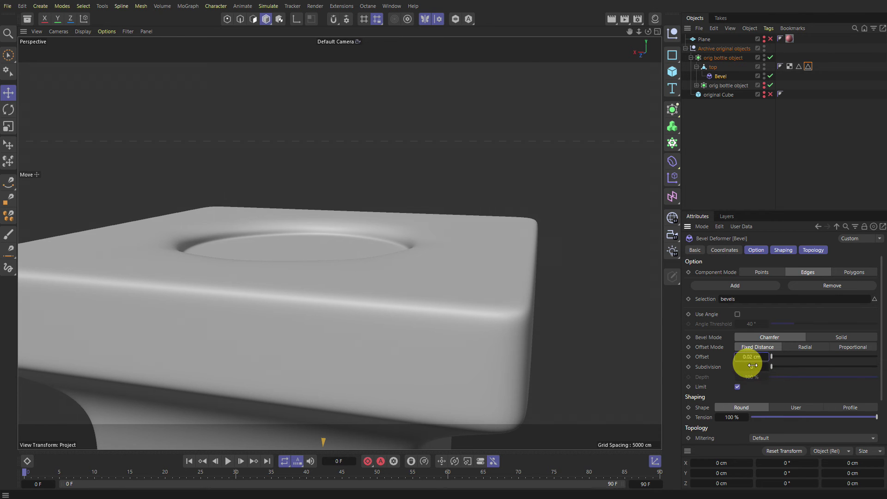
# With the subdivision surface off, add the recess's upper edge loop to the selected corner edges and update the bevels selection tag
pyautogui.keyDown('alt'); pyautogui.moveTo(442, 297); pyautogui.dragTo(487, 231, button='middle'); pyautogui.keyUp('alt')
pyautogui.keyDown('alt'); pyautogui.moveTo(487, 232); pyautogui.dragTo(439, 271, button='right'); pyautogui.keyUp('alt')
pyautogui.keyDown('alt'); pyautogui.moveTo(452, 208); pyautogui.dragTo(451, 265); pyautogui.keyUp('alt')
pyautogui.scroll(5, 365, 193)
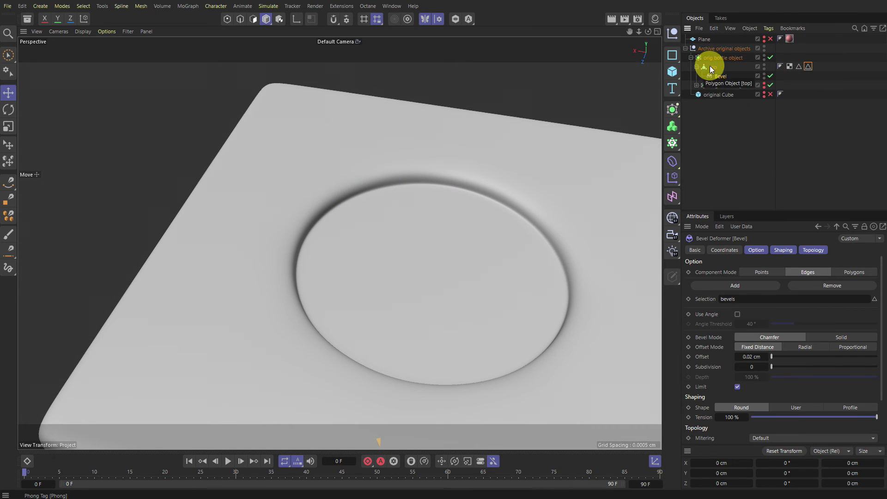
pyautogui.click(710, 66)
pyautogui.click(769, 57)
pyautogui.press('Return')
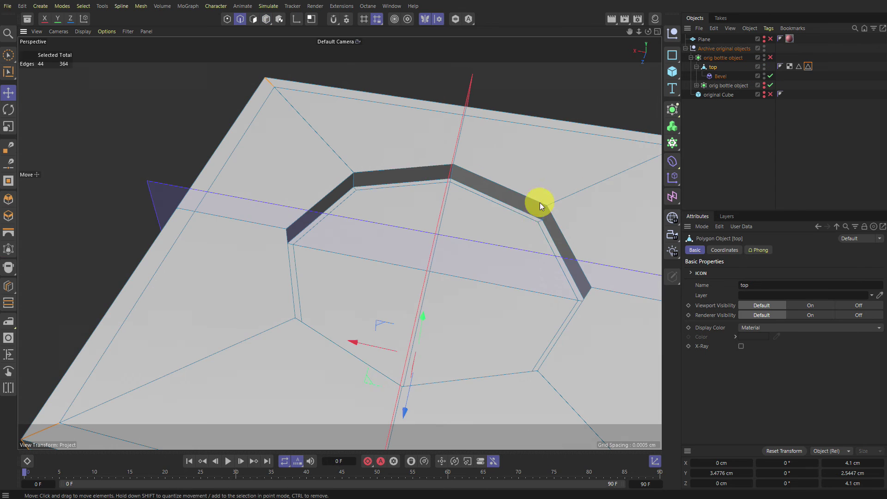
pyautogui.keyDown('alt'); pyautogui.moveTo(501, 212); pyautogui.dragTo(405, 162); pyautogui.keyUp('alt')
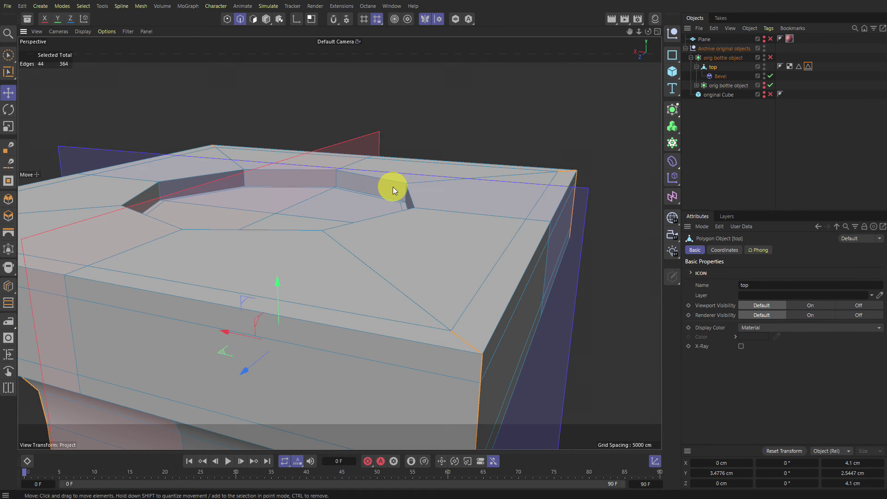
pyautogui.press('u')
pyautogui.press('l')
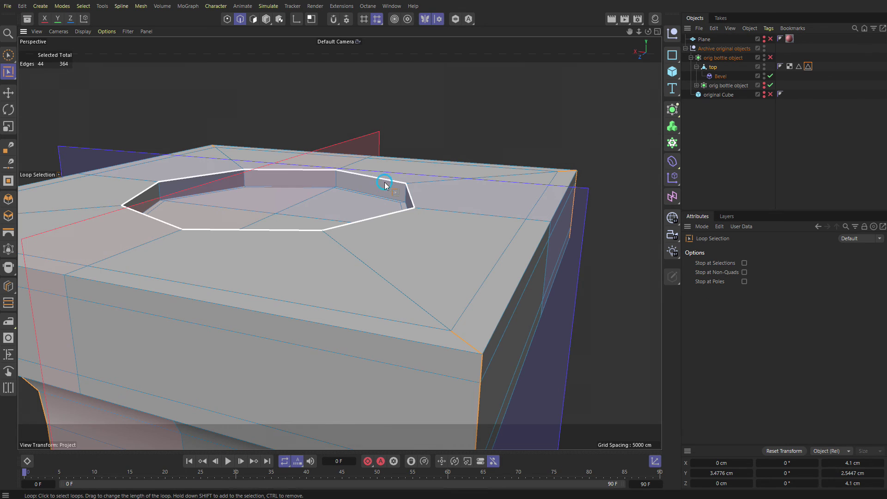
pyautogui.keyDown('shift'); pyautogui.click(384, 183); pyautogui.keyUp('shift')
pyautogui.click(809, 67)
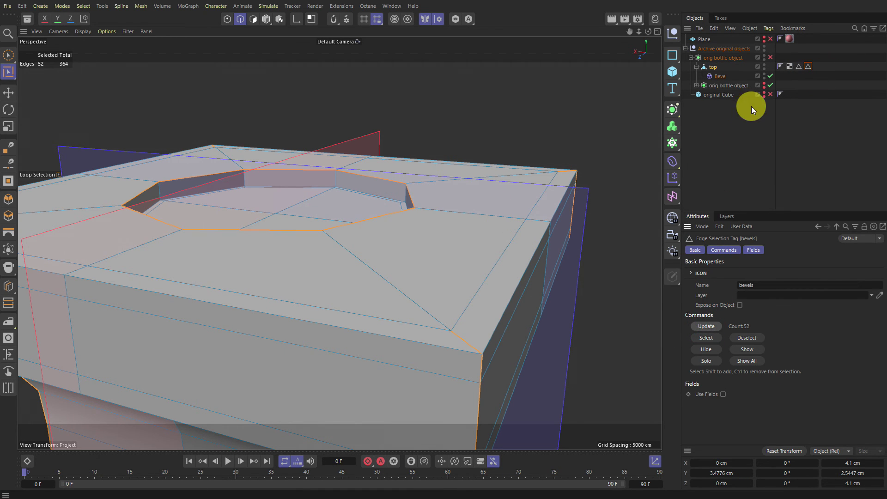
# Turn the subdivision surface back on and compare the recess rim and corners with the Bevel deformer off and on
pyautogui.click(770, 58)
pyautogui.press('Return')
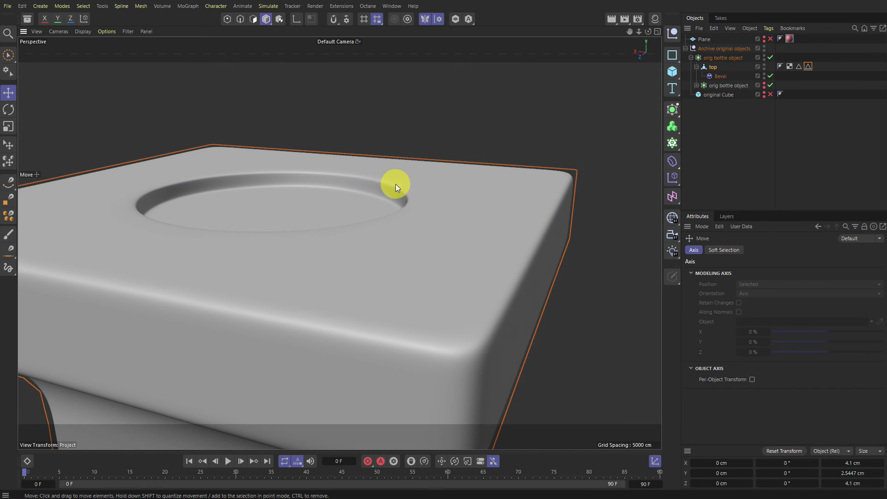
pyautogui.keyDown('alt'); pyautogui.moveTo(362, 171); pyautogui.dragTo(342, 178); pyautogui.keyUp('alt')
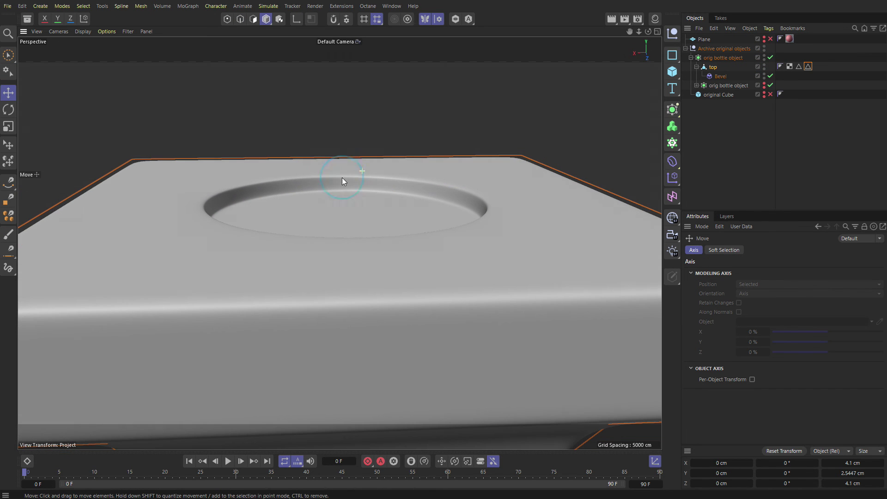
pyautogui.click(770, 76)
pyautogui.click(770, 76)
pyautogui.click(770, 76)
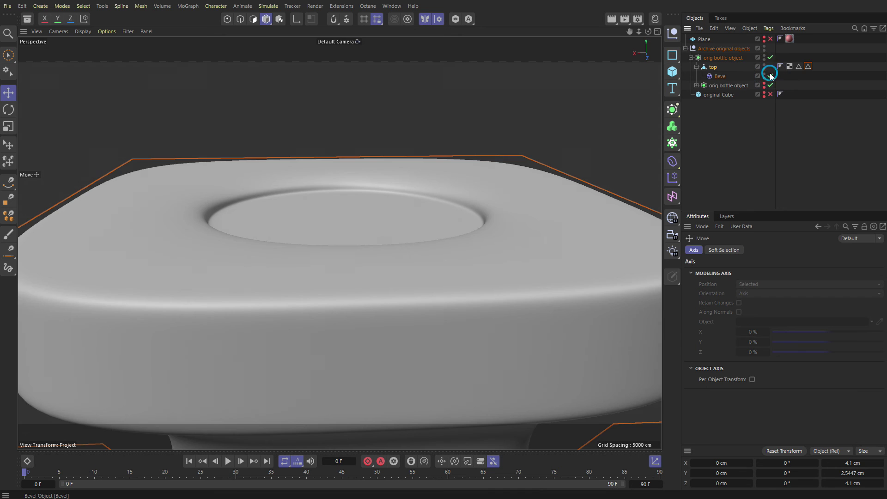
pyautogui.click(770, 75)
pyautogui.click(770, 76)
pyautogui.click(770, 76)
pyautogui.scroll(-10, 522, 222)
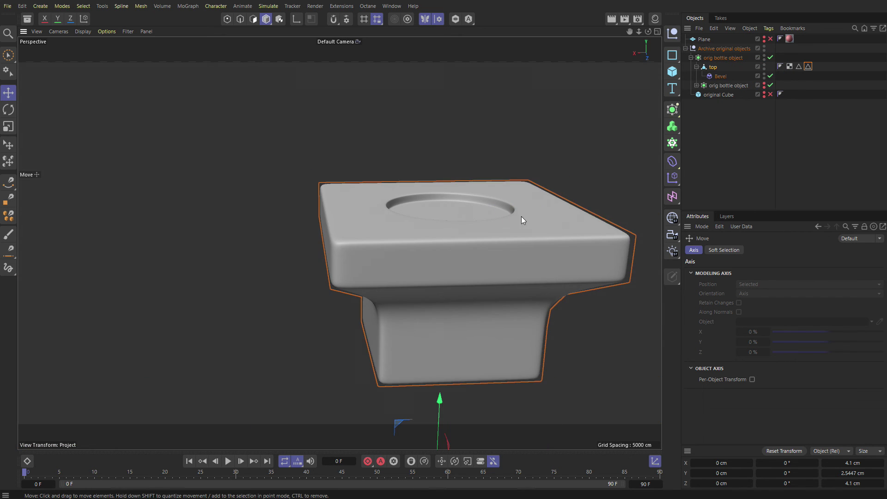
pyautogui.keyDown('alt'); pyautogui.moveTo(522, 222); pyautogui.dragTo(415, 239); pyautogui.keyUp('alt')
pyautogui.scroll(4, 415, 238)
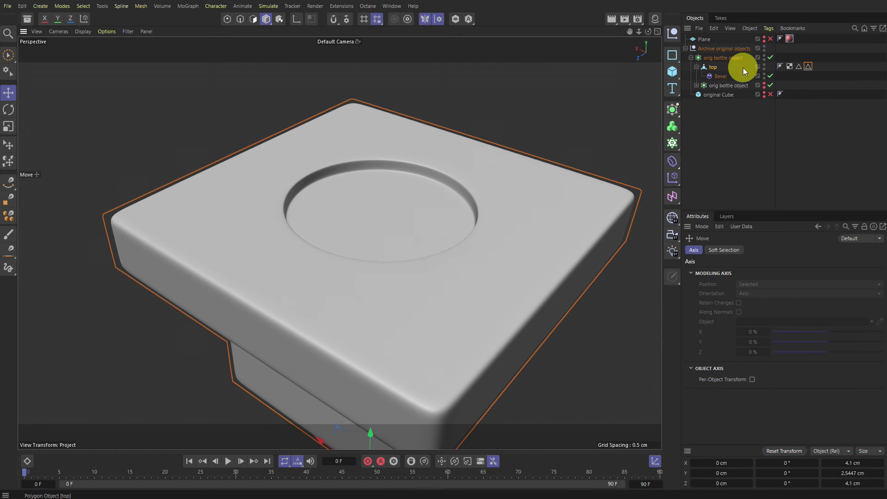
# In polygon mode with the subdivision surface off, store the selected polygons around the recess wall as a selection tag
pyautogui.click(715, 68)
pyautogui.press('Return')
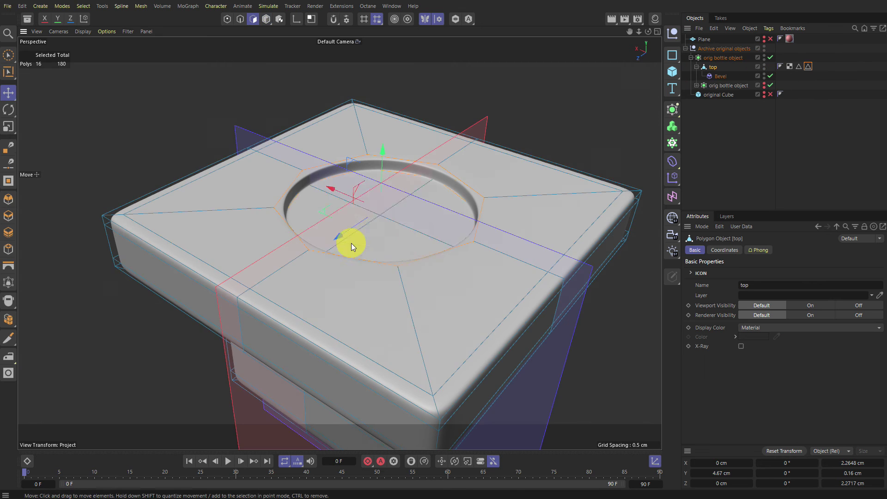
pyautogui.scroll(5, 425, 178)
pyautogui.press('q')
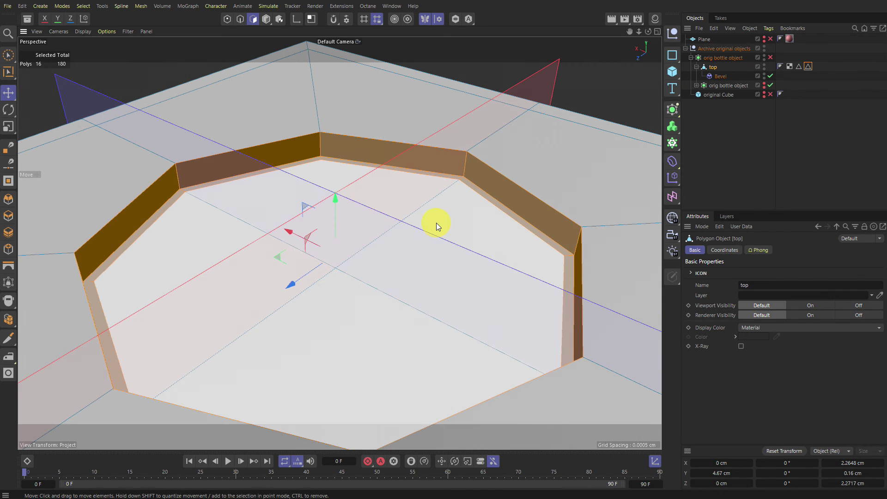
pyautogui.hotkey('shift', 'c')
pyautogui.write('set sel')
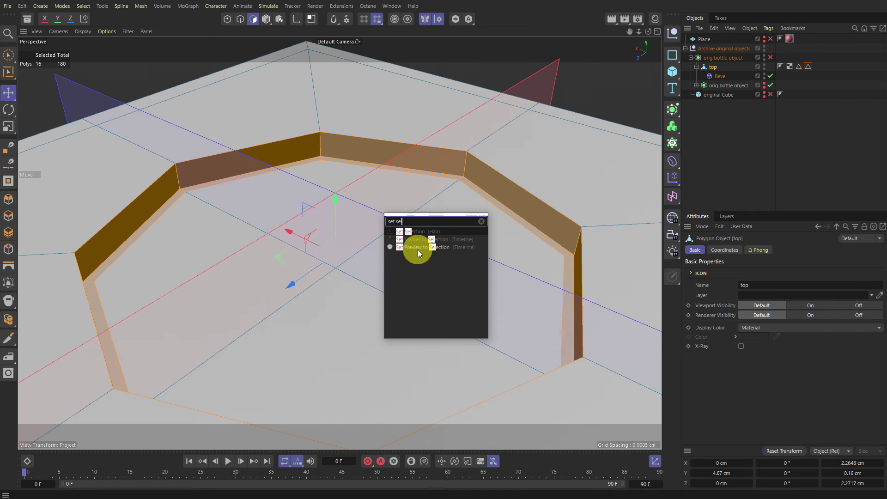
pyautogui.press('Escape')
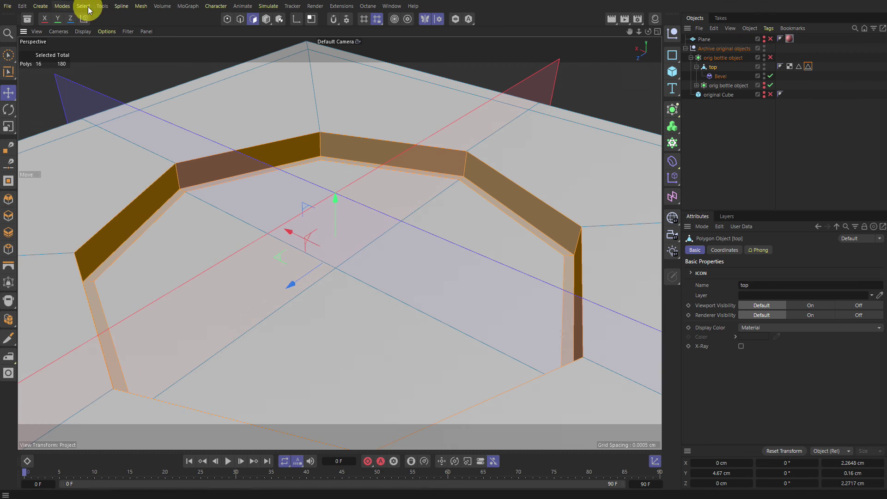
pyautogui.click(84, 6)
pyautogui.click(113, 331)
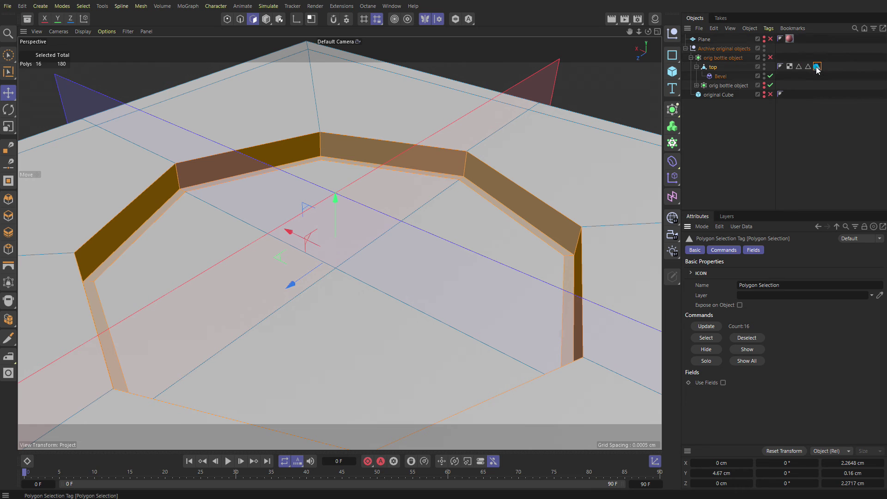
# Recall the stored recess polygons and scale them down horizontally to about 1.68 cm across
pyautogui.click(538, 145)
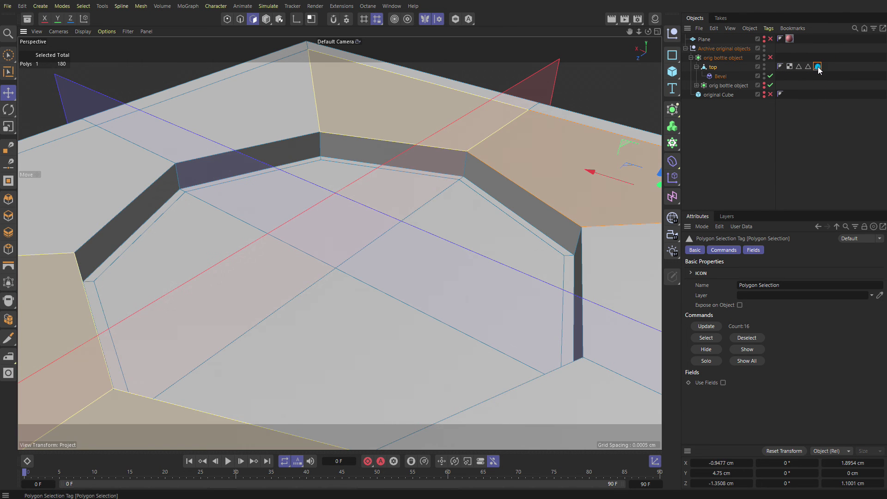
pyautogui.doubleClick(817, 66)
pyautogui.press('s')
pyautogui.press('t')
pyautogui.keyDown('alt'); pyautogui.moveTo(277, 250); pyautogui.dragTo(240, 291); pyautogui.keyUp('alt')
pyautogui.keyDown('alt'); pyautogui.moveTo(312, 260); pyautogui.dragTo(262, 281, button='right'); pyautogui.keyUp('alt')
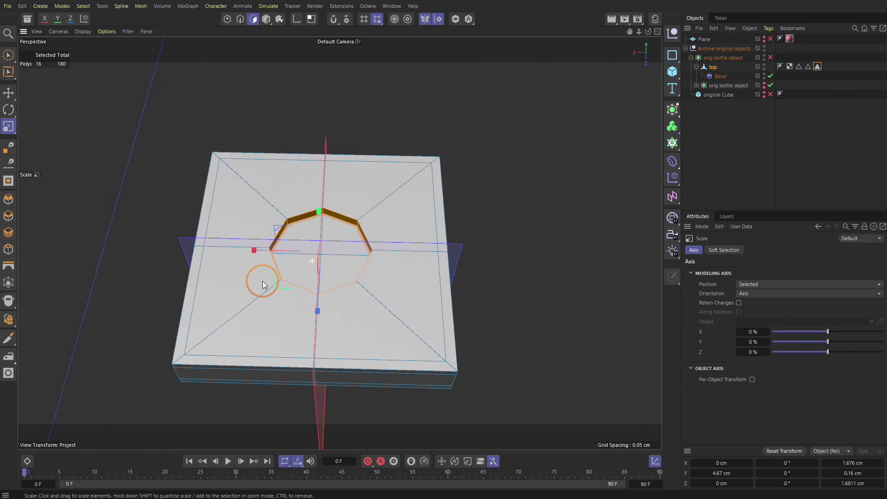
pyautogui.keyDown('alt'); pyautogui.moveTo(262, 281); pyautogui.dragTo(358, 219); pyautogui.keyUp('alt')
# Return to model mode and turn the subdivision surface on to examine the smoothed, smaller recess
pyautogui.press('Return')
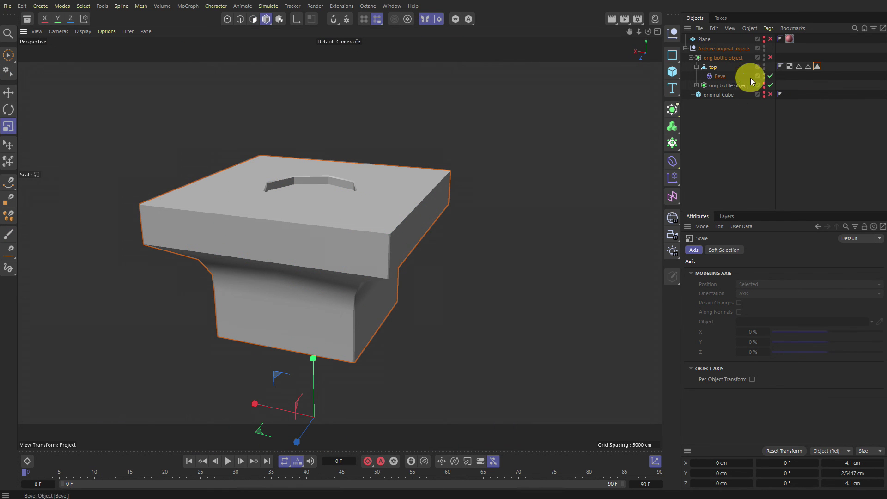
pyautogui.click(771, 56)
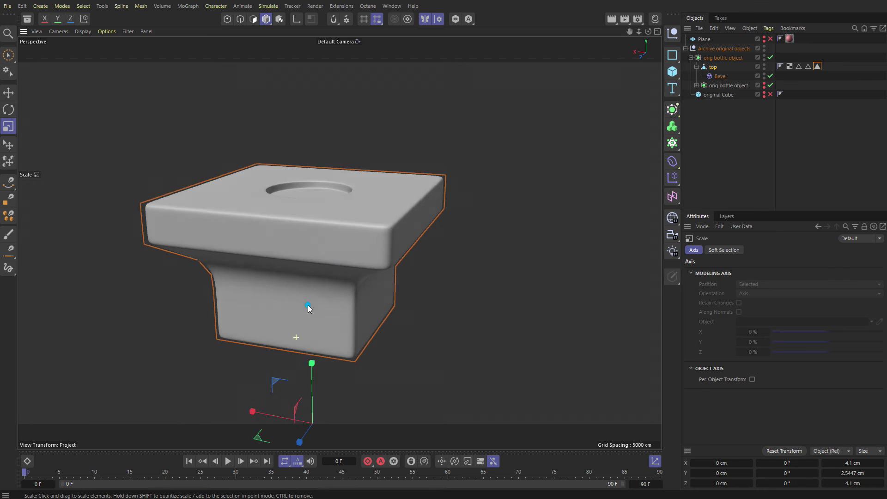
pyautogui.keyDown('alt'); pyautogui.moveTo(308, 305); pyautogui.dragTo(323, 265); pyautogui.keyUp('alt')
pyautogui.keyDown('alt'); pyautogui.moveTo(323, 265); pyautogui.dragTo(327, 282, button='middle'); pyautogui.keyUp('alt')
pyautogui.keyDown('alt'); pyautogui.moveTo(327, 283); pyautogui.dragTo(374, 296, button='right'); pyautogui.keyUp('alt')
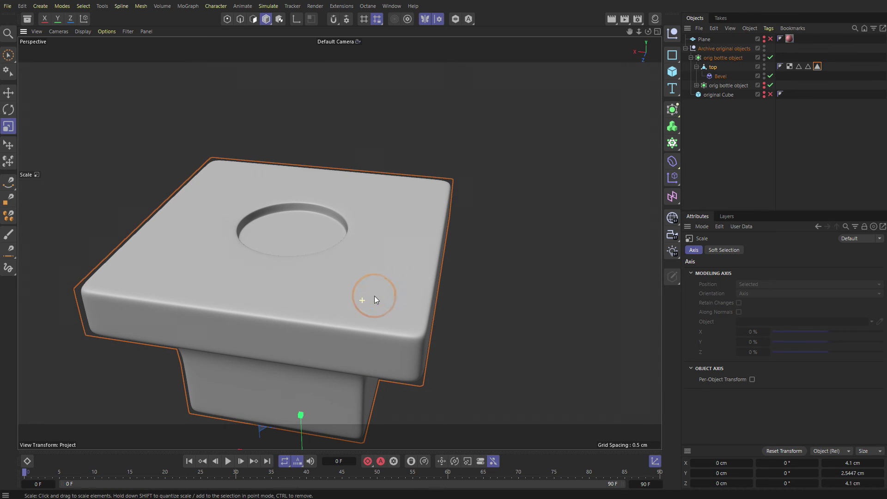
# Show the edges of the top object and compare its corners with the Bevel deformer off and on
pyautogui.click(716, 68)
pyautogui.press('Return')
pyautogui.keyDown('alt'); pyautogui.moveTo(422, 351); pyautogui.dragTo(383, 285, button='middle'); pyautogui.keyUp('alt')
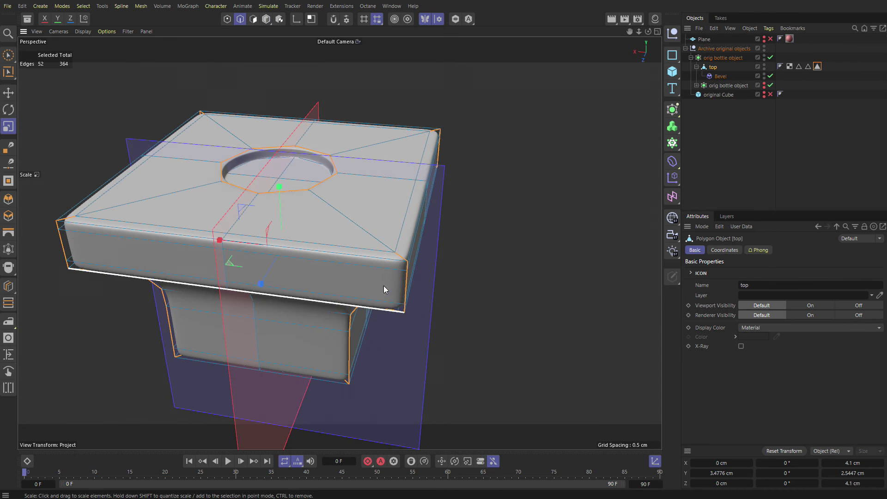
pyautogui.keyDown('alt'); pyautogui.moveTo(383, 285); pyautogui.dragTo(391, 236); pyautogui.keyUp('alt')
pyautogui.keyDown('alt'); pyautogui.moveTo(390, 236); pyautogui.dragTo(542, 171, button='right'); pyautogui.keyUp('alt')
pyautogui.click(770, 75)
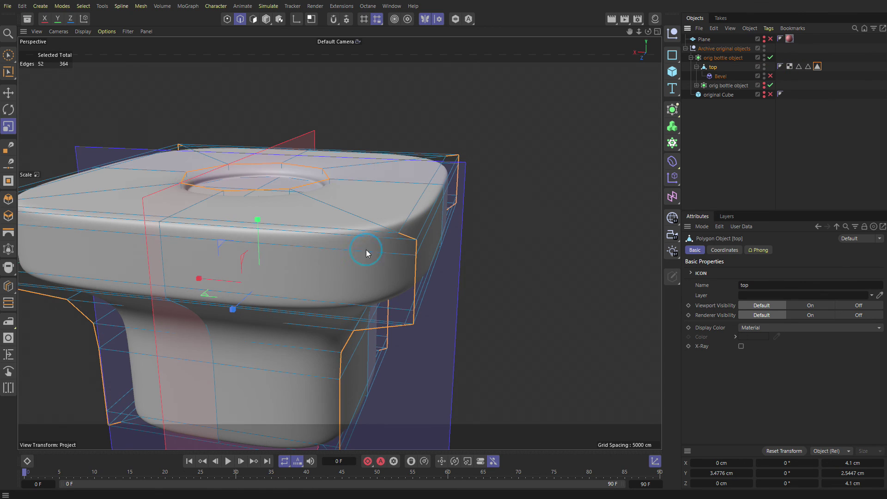
pyautogui.keyDown('alt'); pyautogui.moveTo(354, 262); pyautogui.dragTo(388, 252, button='right'); pyautogui.keyUp('alt')
pyautogui.click(770, 76)
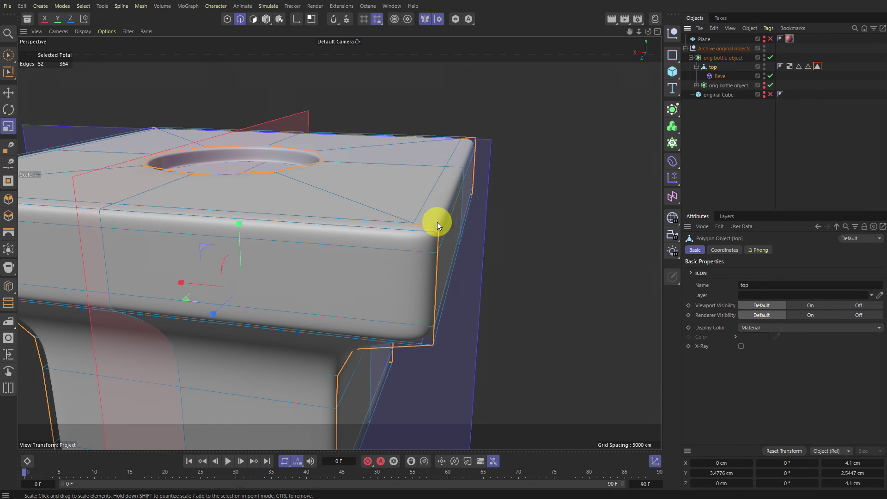
# Select the horizontal edge loop just below the upper rim of the bottle top and examine it from several sides
pyautogui.keyDown('alt'); pyautogui.moveTo(425, 332); pyautogui.dragTo(436, 286); pyautogui.keyUp('alt')
pyautogui.doubleClick(419, 165)
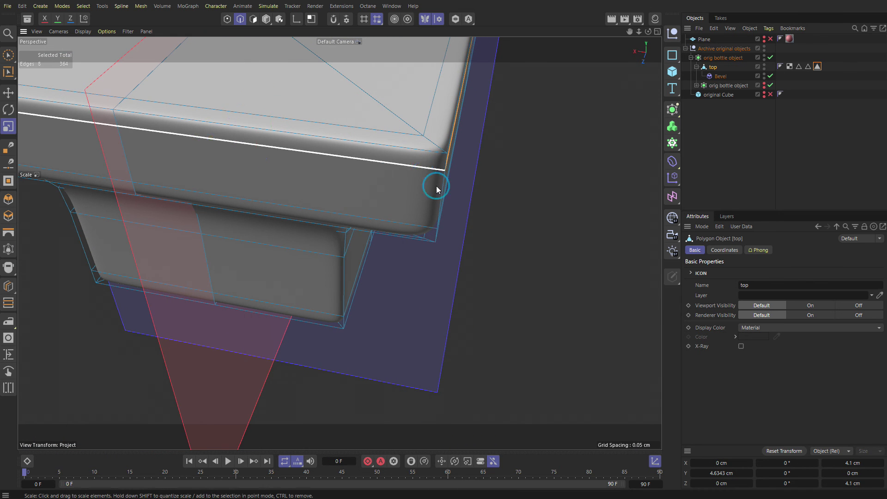
pyautogui.keyDown('alt'); pyautogui.moveTo(435, 185); pyautogui.dragTo(399, 165, button='right'); pyautogui.keyUp('alt')
pyautogui.keyDown('alt'); pyautogui.moveTo(399, 164); pyautogui.dragTo(417, 229, button='middle'); pyautogui.keyUp('alt')
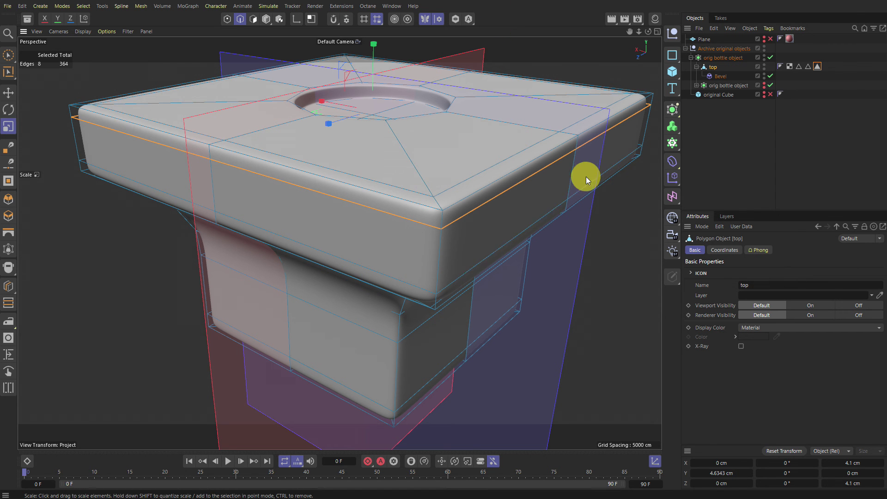
pyautogui.keyDown('alt'); pyautogui.moveTo(461, 267); pyautogui.dragTo(455, 217); pyautogui.keyUp('alt')
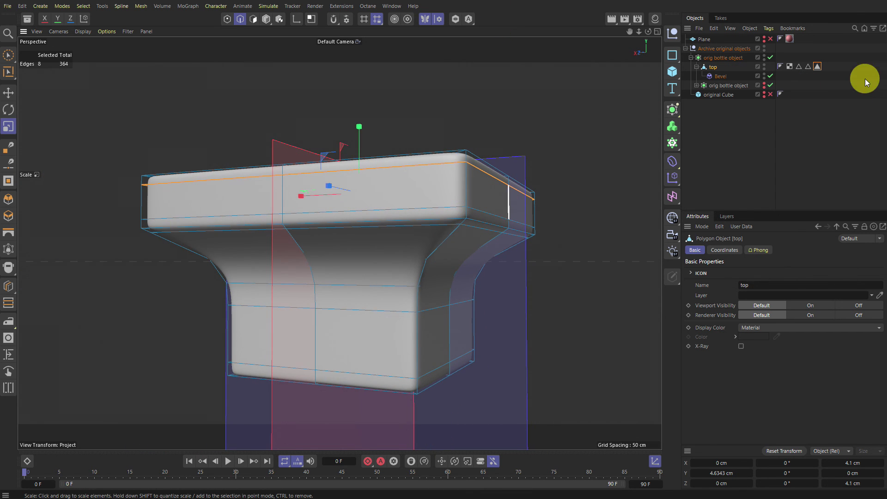
pyautogui.click(815, 65)
pyautogui.keyDown('alt'); pyautogui.moveTo(447, 248); pyautogui.dragTo(530, 167); pyautogui.keyUp('alt')
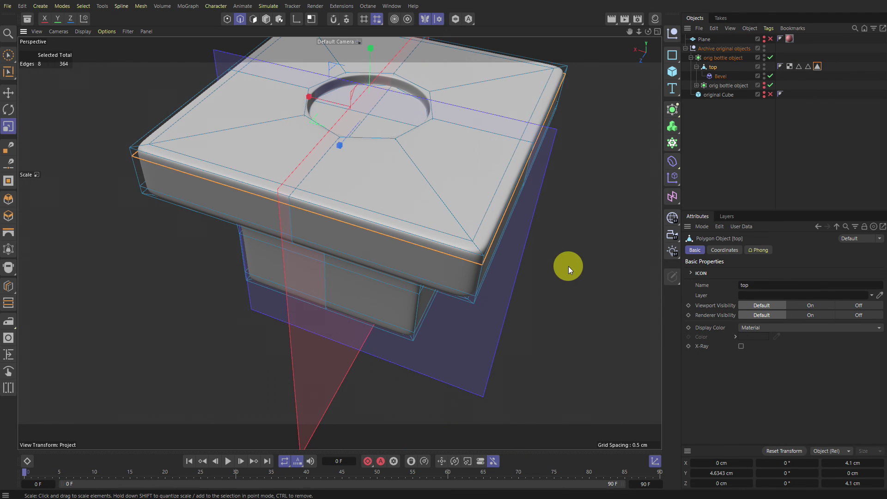
# Show the mesh lines in model mode and examine the recess topology with the subdivision surface off and on
pyautogui.scroll(5, 440, 69)
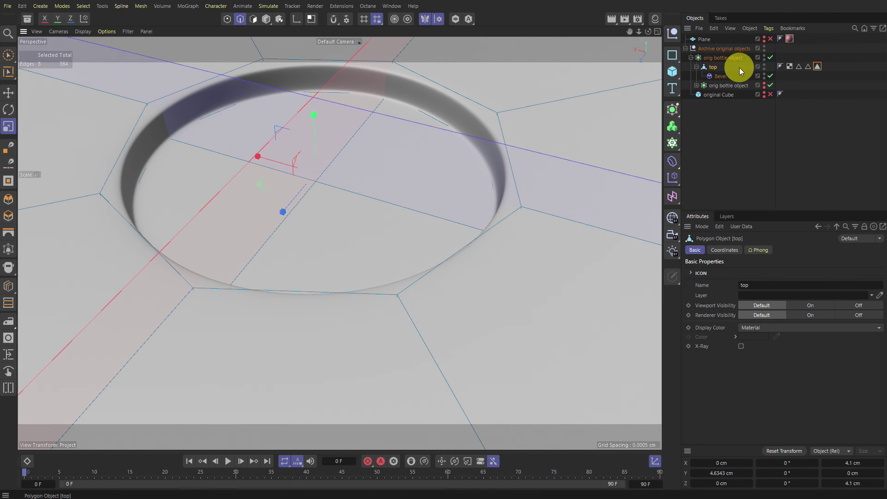
pyautogui.press('n')
pyautogui.press('b')
pyautogui.click(769, 58)
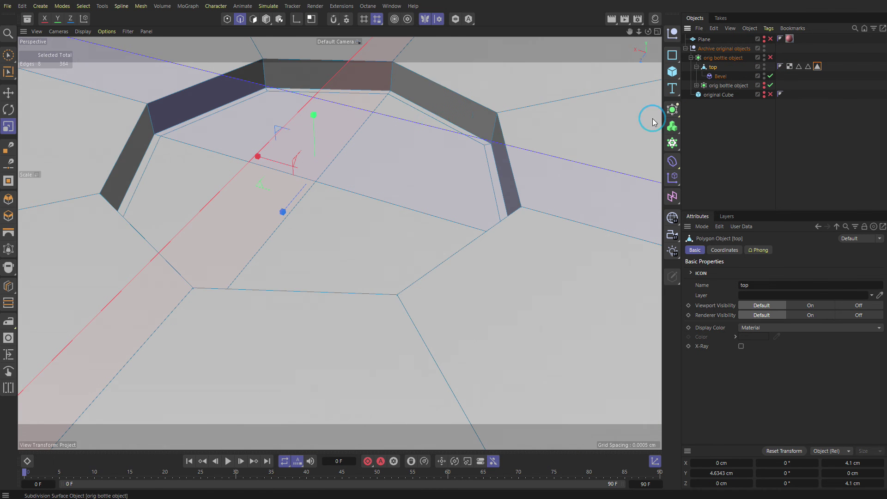
pyautogui.press('Return')
pyautogui.keyDown('alt'); pyautogui.moveTo(523, 156); pyautogui.dragTo(464, 146); pyautogui.keyUp('alt')
pyautogui.keyDown('alt'); pyautogui.moveTo(511, 200); pyautogui.dragTo(479, 120); pyautogui.keyUp('alt')
pyautogui.press('q')
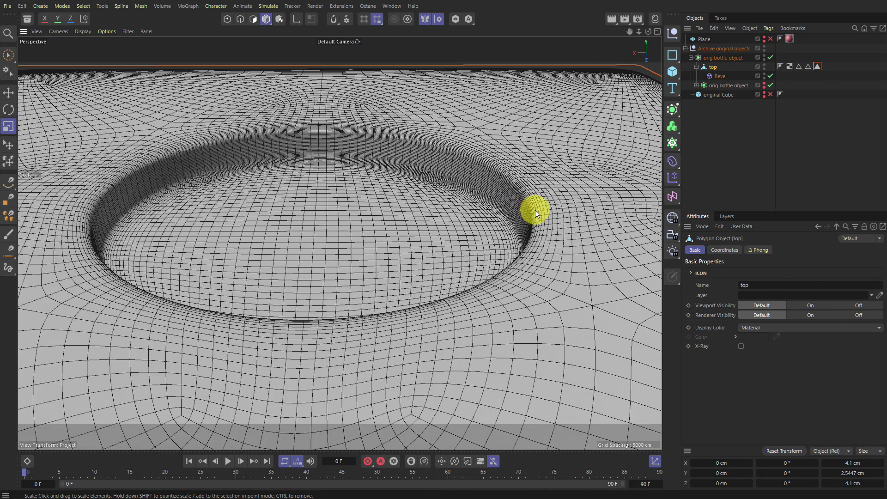
pyautogui.keyDown('alt'); pyautogui.moveTo(479, 198); pyautogui.dragTo(278, 235, button='right'); pyautogui.keyUp('alt')
pyautogui.keyDown('alt'); pyautogui.moveTo(447, 259); pyautogui.dragTo(458, 327); pyautogui.keyUp('alt')
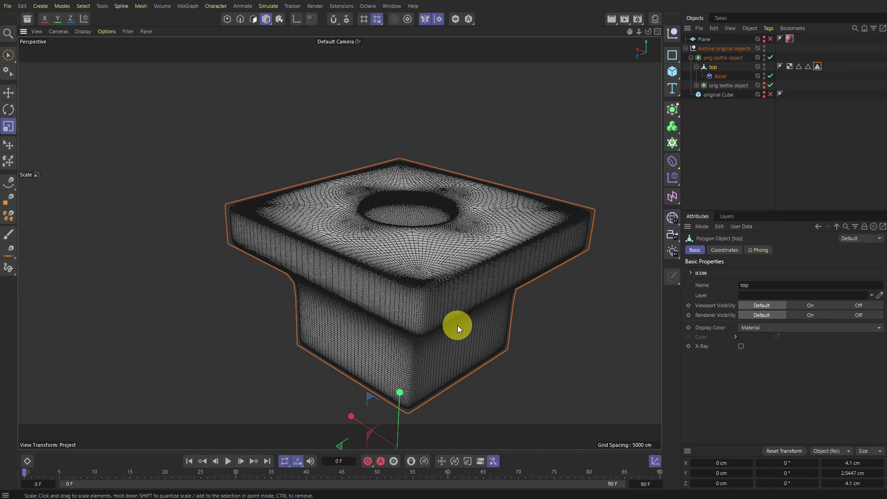